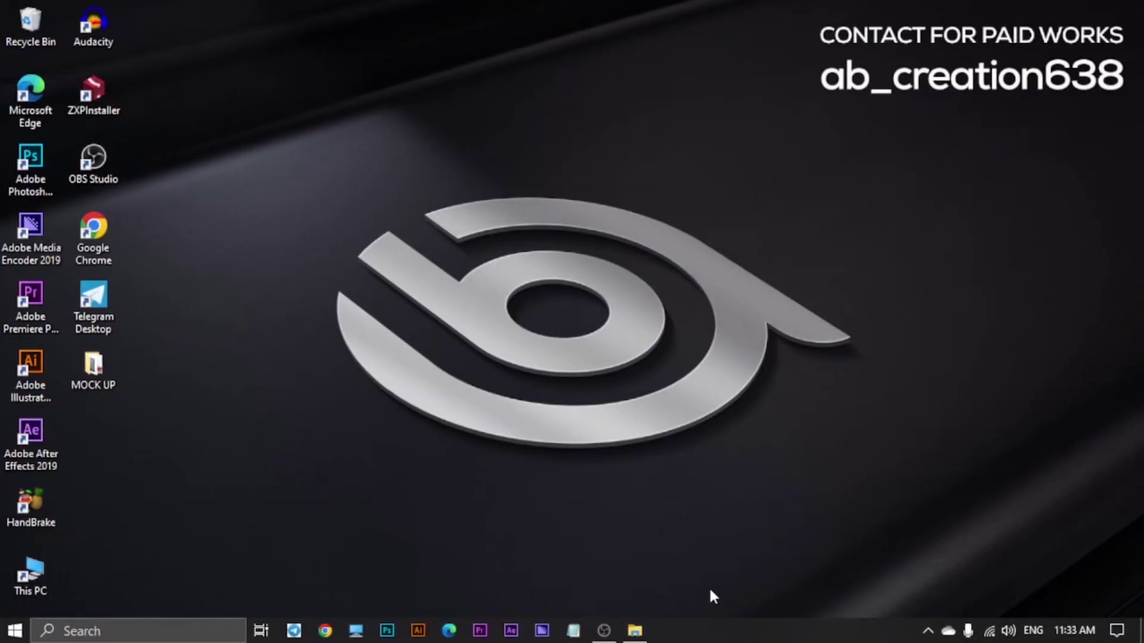
# Restore the MOCK UP folder window showing the chilli, Chilli1-600x464 and mock up files
pyautogui.click(634, 630)
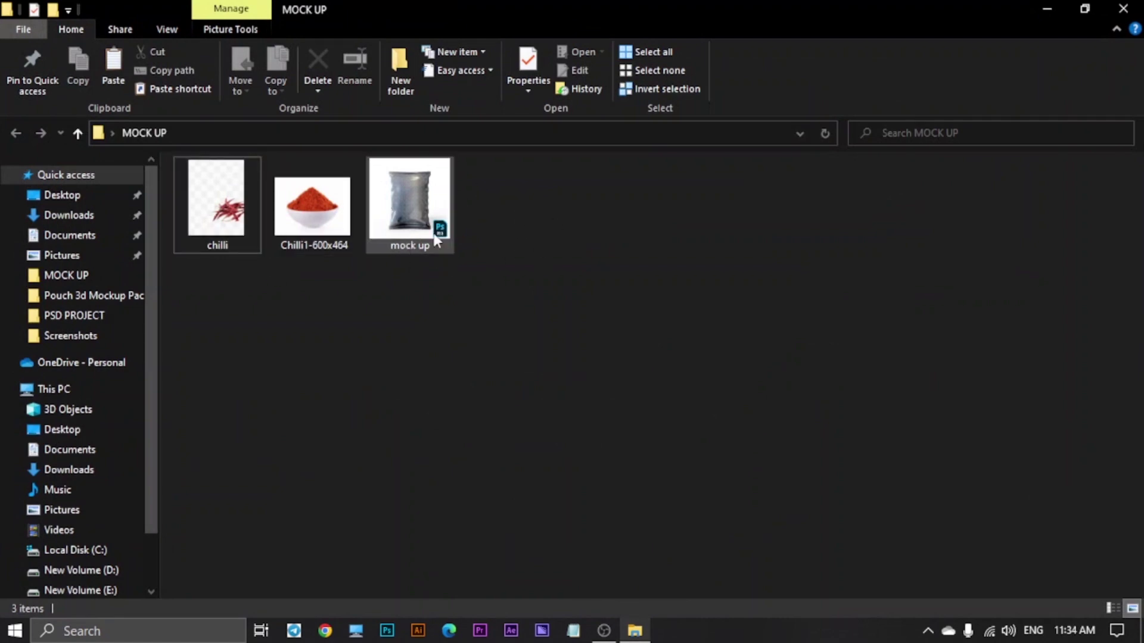
# Minimize the MOCK UP folder window and launch Photoshop to its welcome screen
pyautogui.moveTo(437, 240)
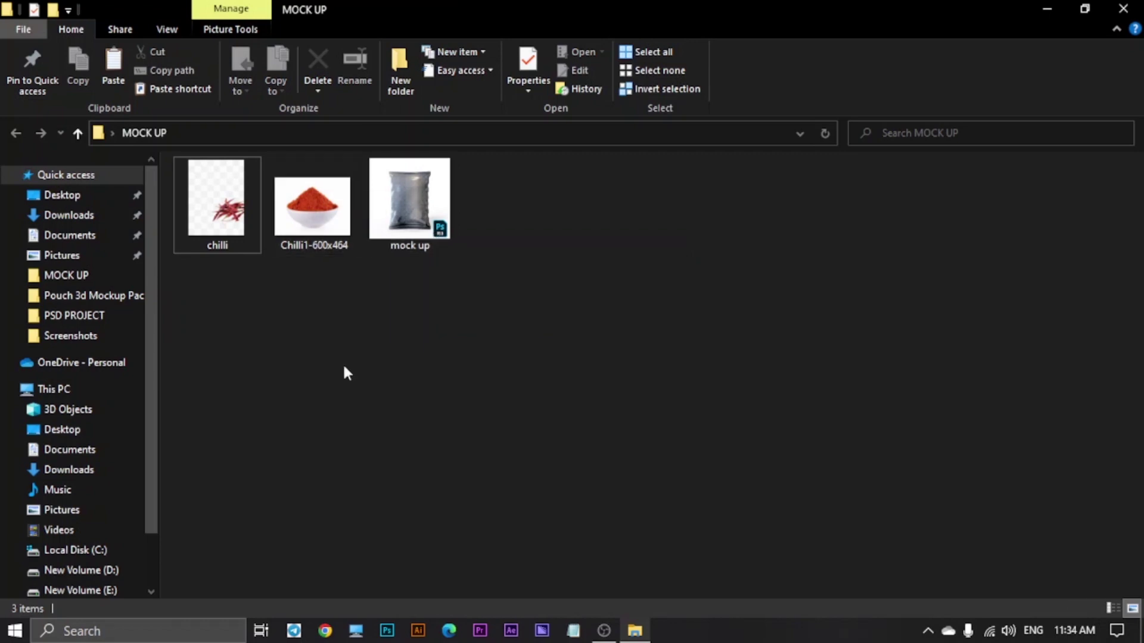
pyautogui.click(1046, 9)
pyautogui.click(387, 630)
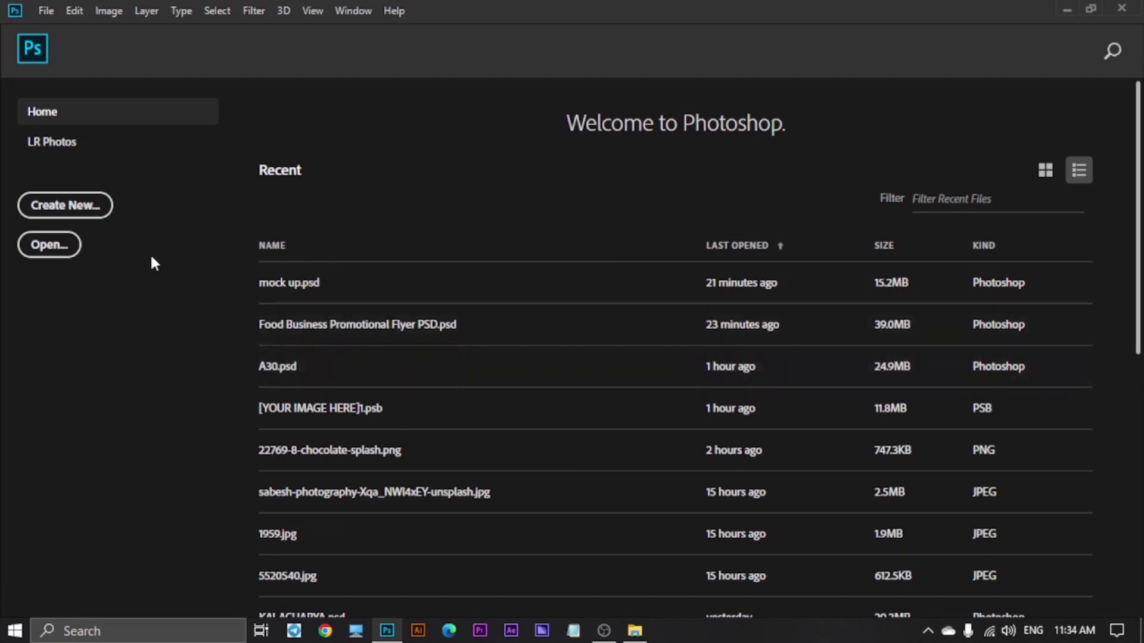
# Create a blank Untitled-1 document from the 1700 × 2340 px, 300 ppi recent preset
pyautogui.click(91, 217)
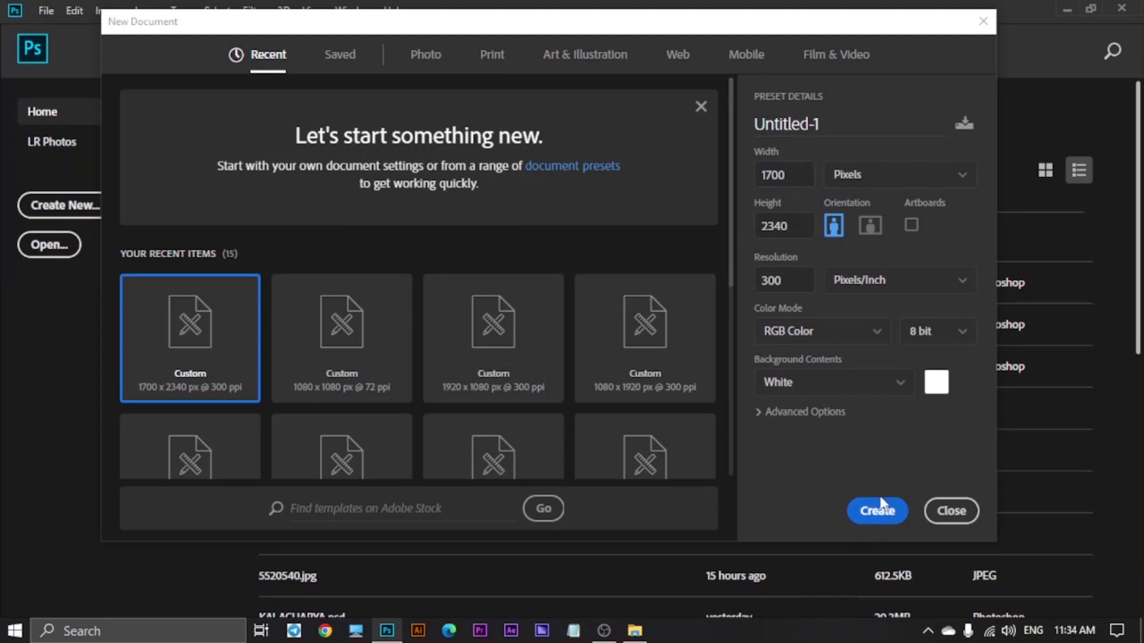
pyautogui.click(876, 521)
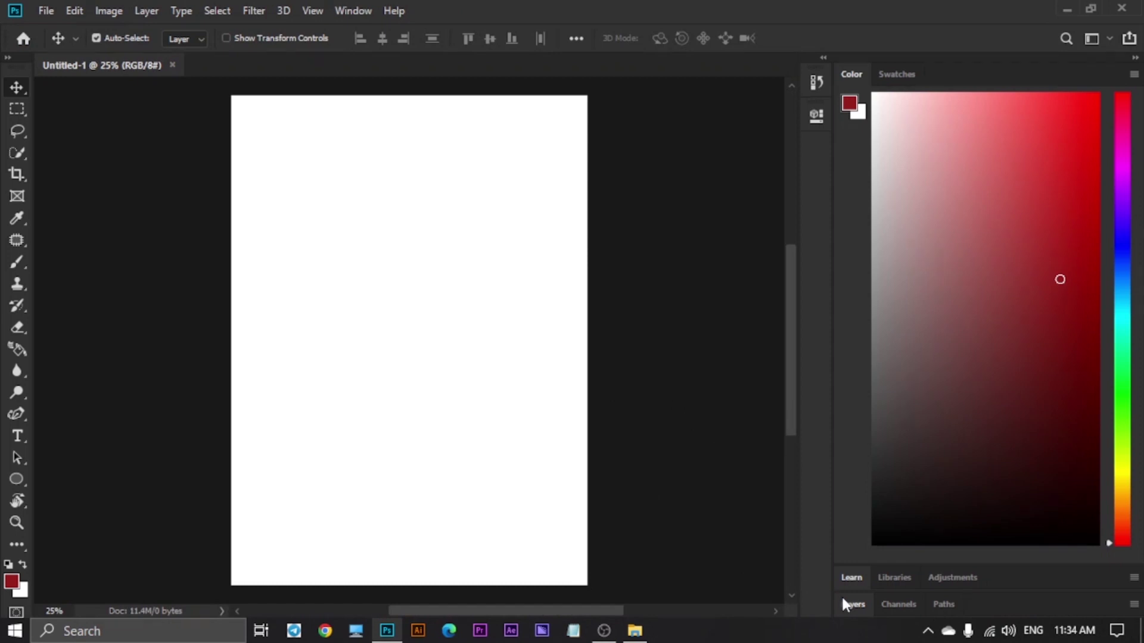
# Add a layer and draw a wide dark red ellipse near the page top
pyautogui.click(848, 605)
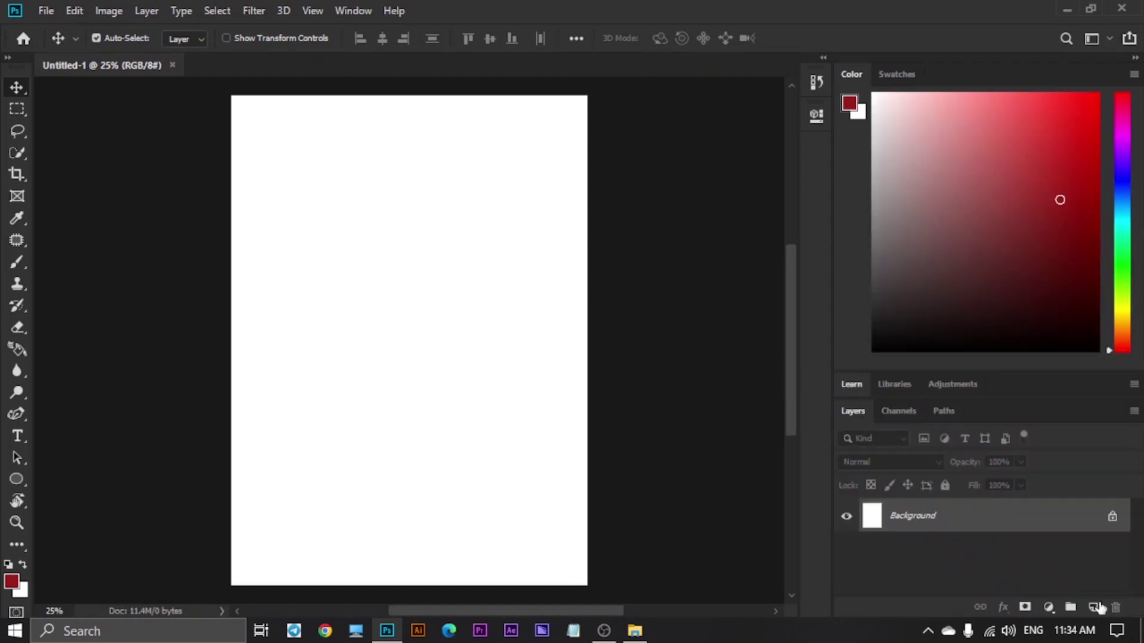
pyautogui.click(1094, 607)
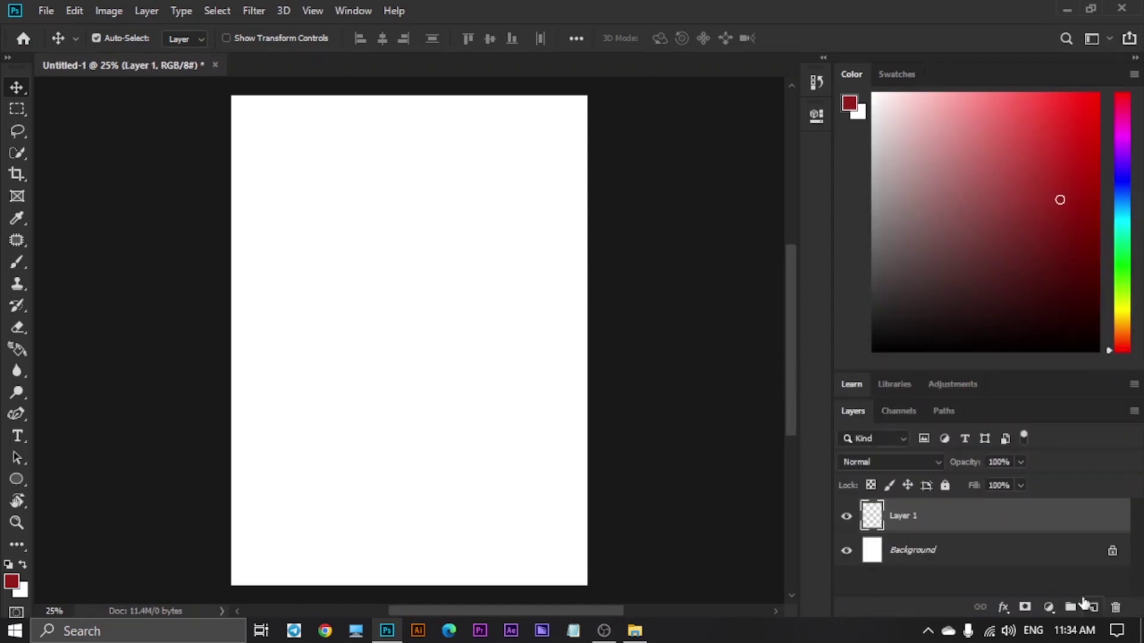
pyautogui.click(17, 480)
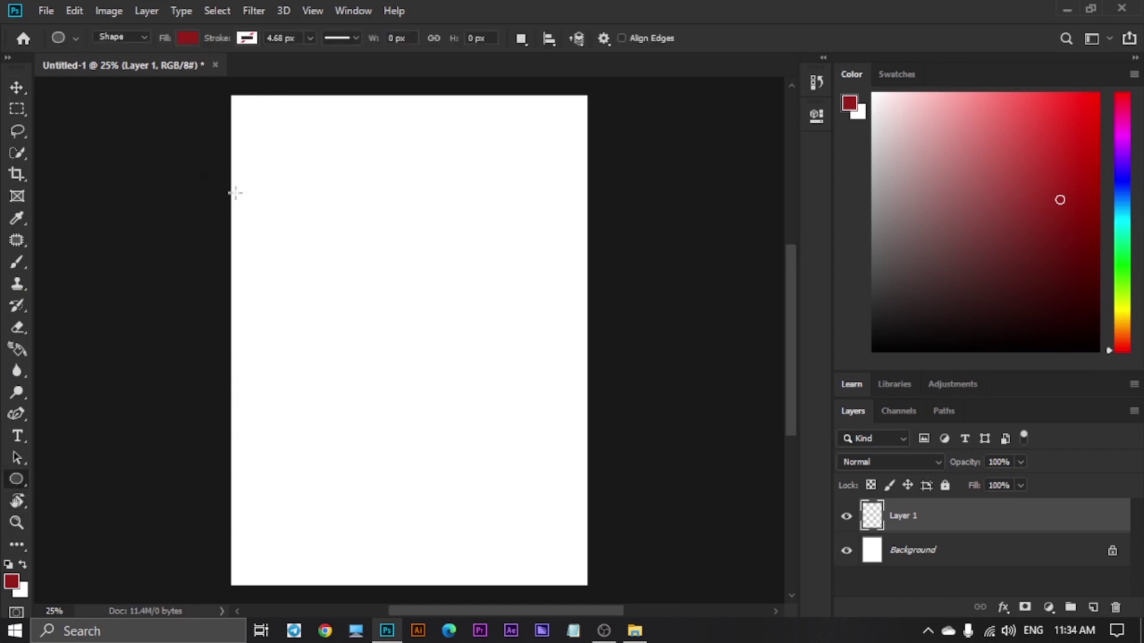
pyautogui.moveTo(230, 192); pyautogui.dragTo(587, 301)
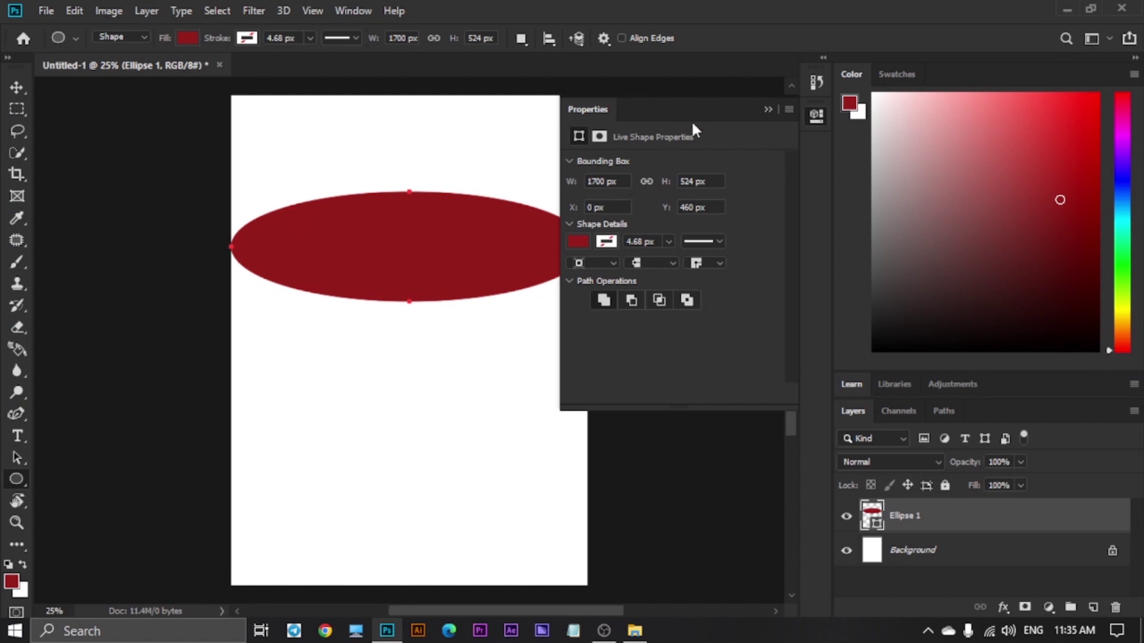
pyautogui.click(768, 109)
pyautogui.click(18, 89)
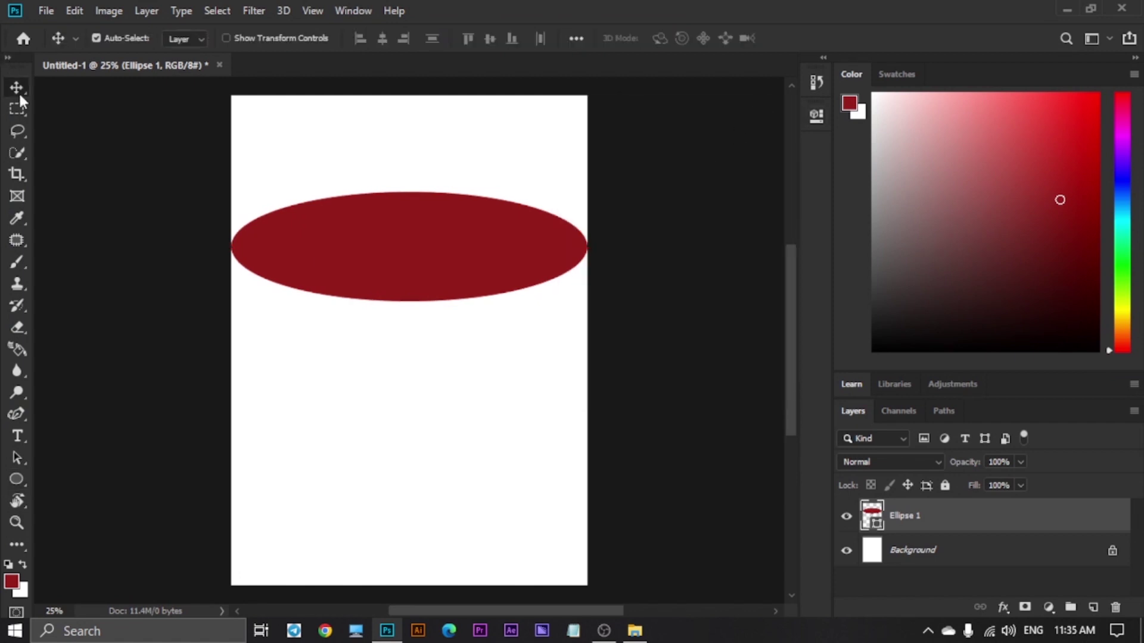
pyautogui.moveTo(416, 235); pyautogui.dragTo(412, 186)
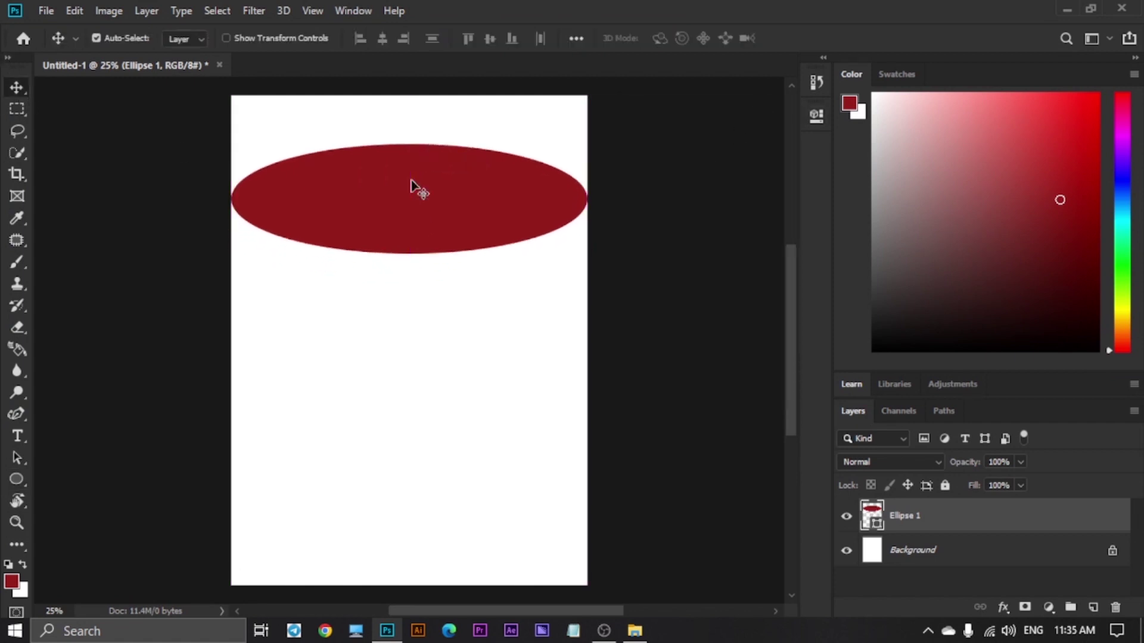
# Stretch the red ellipse past the top, left and right page edges to form a curved band
pyautogui.hotkey('ctrl', 't')
pyautogui.moveTo(411, 141); pyautogui.dragTo(410, 99)
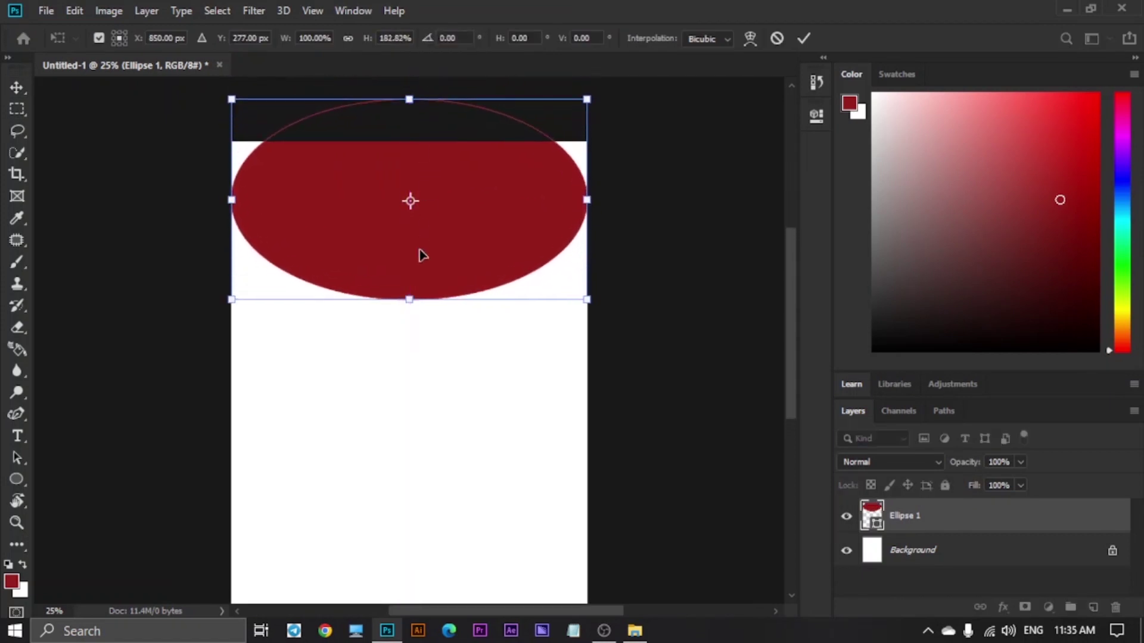
pyautogui.moveTo(233, 201); pyautogui.dragTo(193, 201)
pyautogui.moveTo(589, 202); pyautogui.dragTo(631, 209)
pyautogui.press('Return')
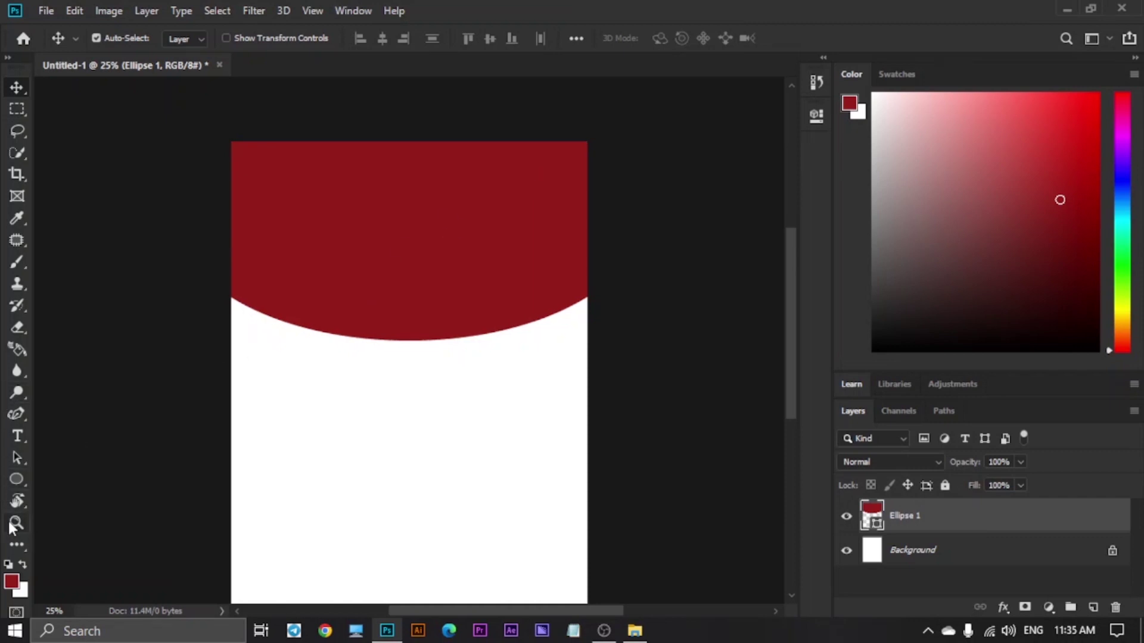
# Check the whole page at a different zoom and add an empty layer above the ellipse
pyautogui.click(16, 523)
pyautogui.moveTo(528, 265); pyautogui.dragTo(560, 287)
pyautogui.moveTo(454, 190); pyautogui.dragTo(497, 232)
pyautogui.click(1092, 607)
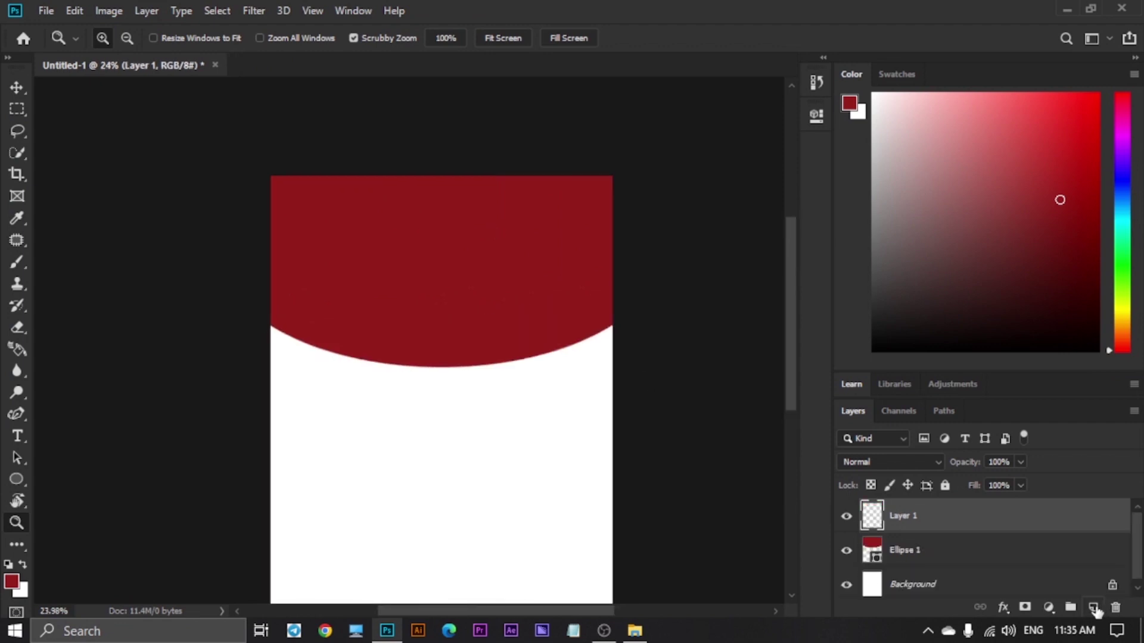
# Draw a white oval inside the red band, shift it up-left, and add an empty layer on top
pyautogui.click(16, 480)
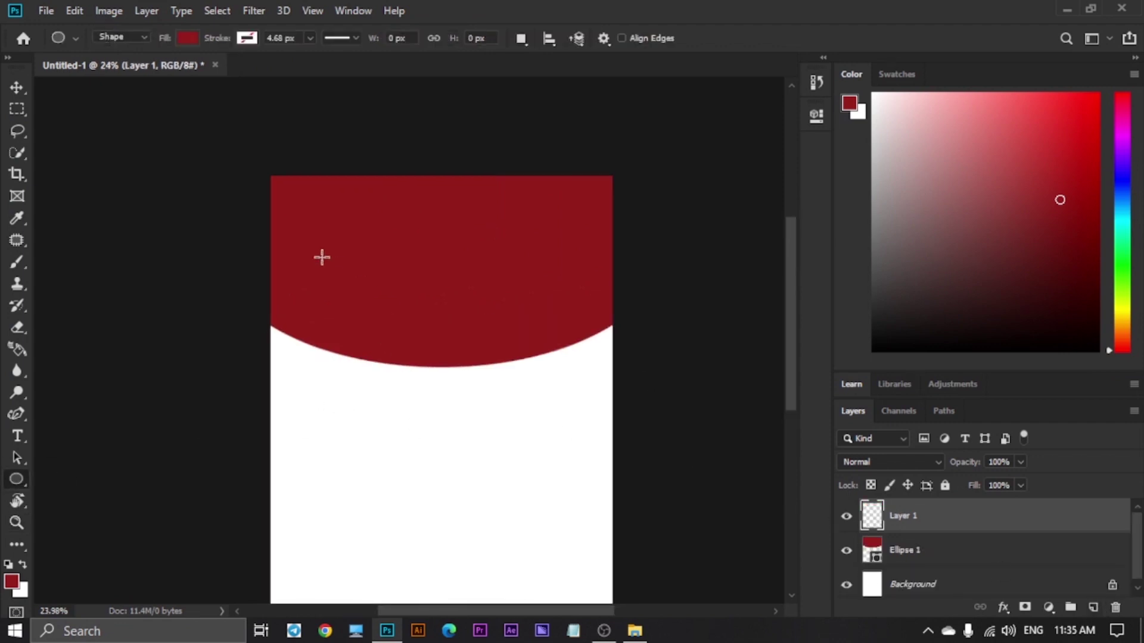
pyautogui.moveTo(293, 251); pyautogui.dragTo(483, 331)
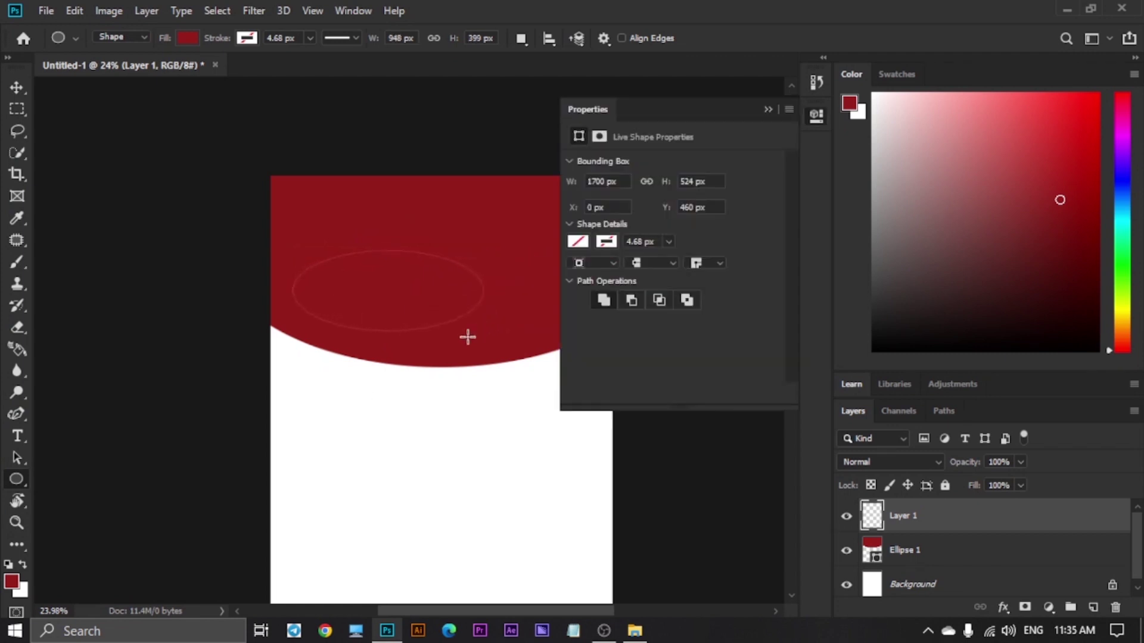
pyautogui.click(578, 242)
pyautogui.click(601, 329)
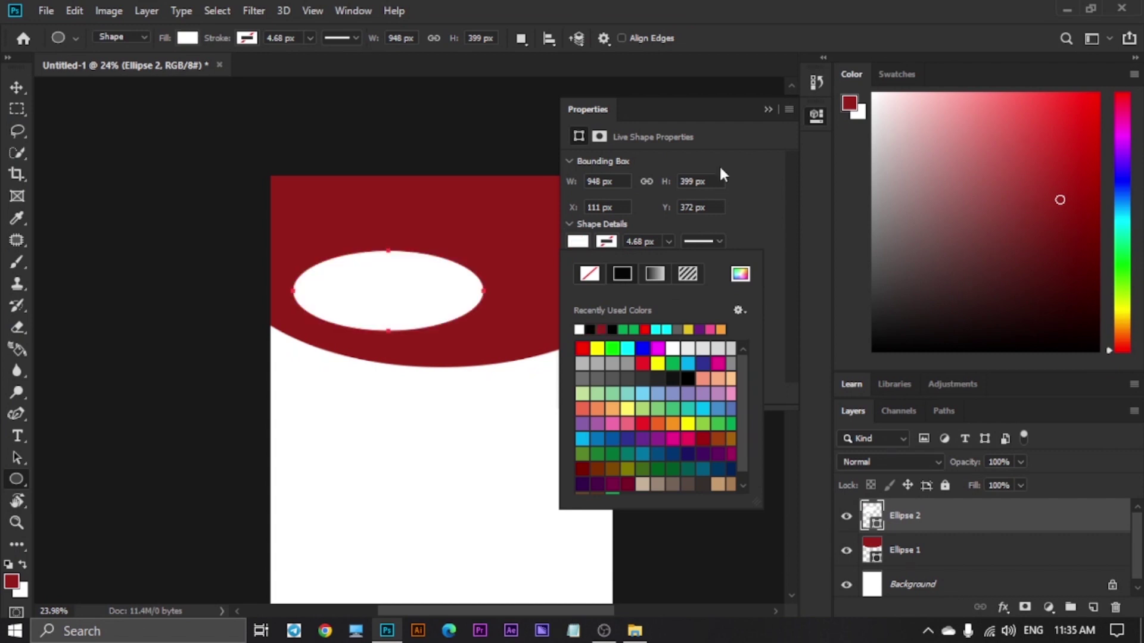
pyautogui.click(768, 110)
pyautogui.click(16, 88)
pyautogui.moveTo(409, 287)
pyautogui.mouseDown()
pyautogui.moveTo(400, 266)
pyautogui.moveTo(393, 287)
pyautogui.moveTo(413, 266)
pyautogui.mouseUp()
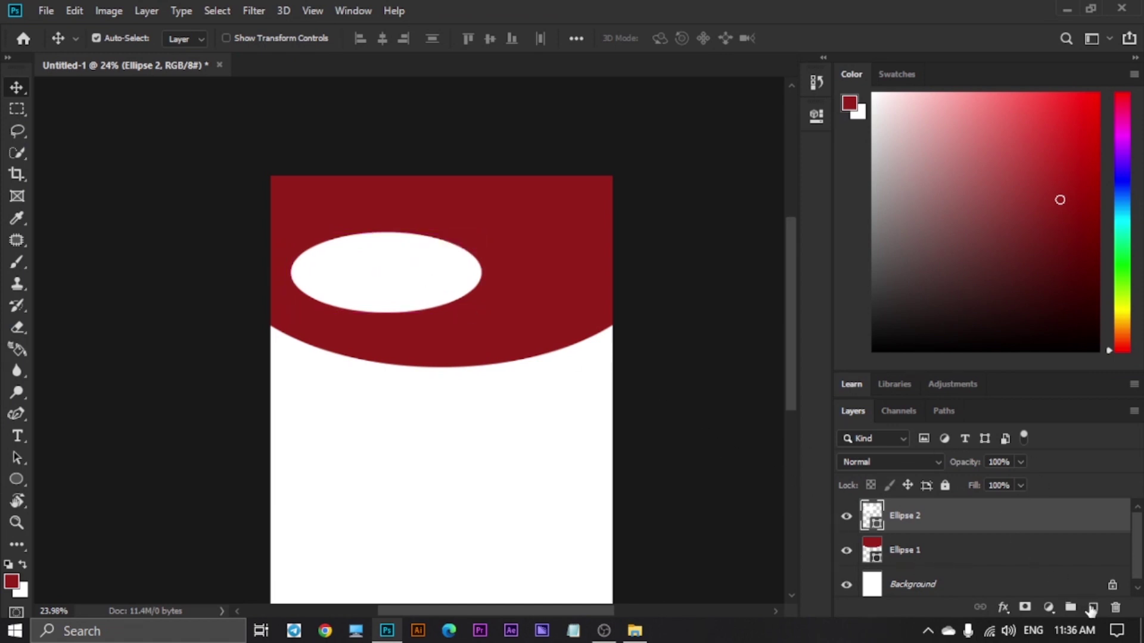
pyautogui.click(1092, 607)
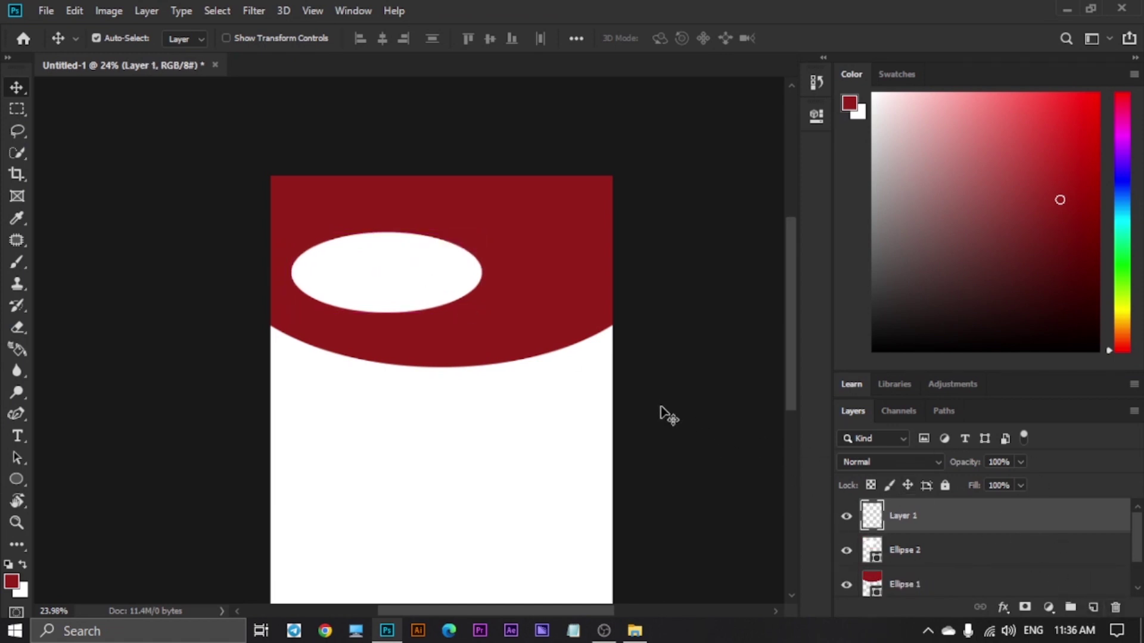
# Draw a curved Pen shape from the band's lower curve past the right edge, filled white
pyautogui.click(16, 414)
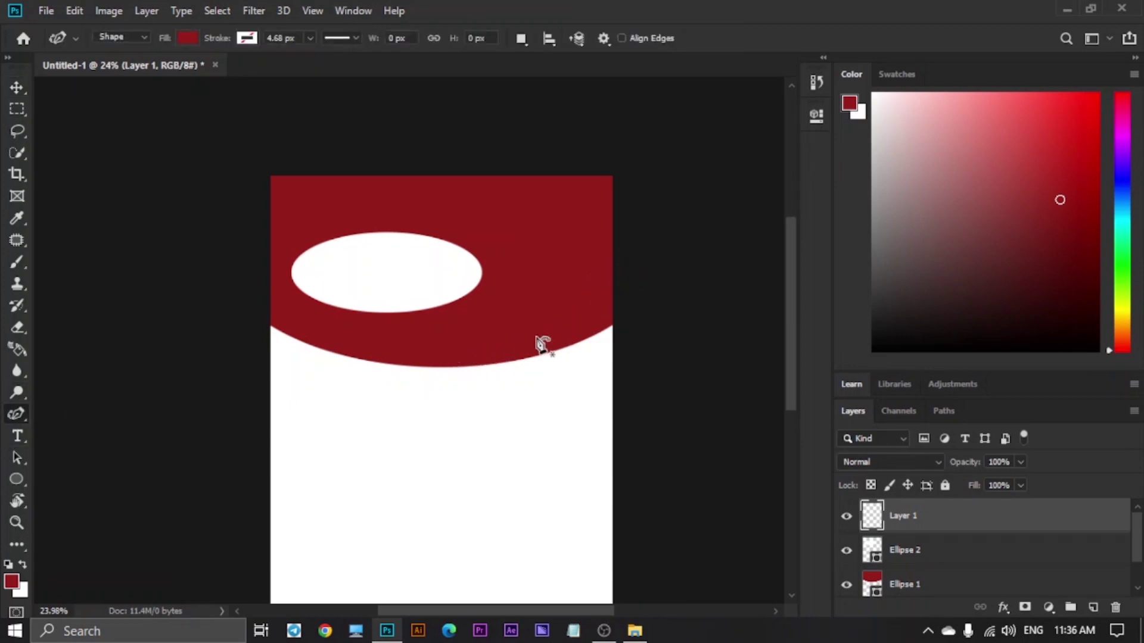
pyautogui.click(623, 279)
pyautogui.click(561, 321)
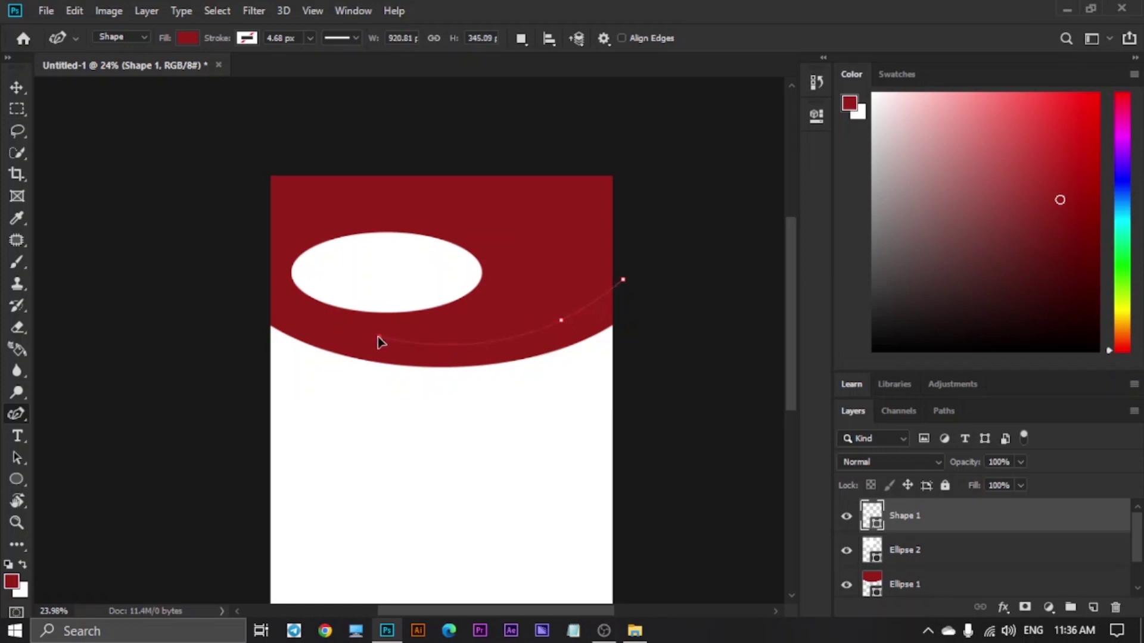
pyautogui.click(357, 343)
pyautogui.moveTo(357, 338); pyautogui.dragTo(548, 355)
pyautogui.moveTo(647, 302); pyautogui.dragTo(655, 288)
pyautogui.click(186, 36)
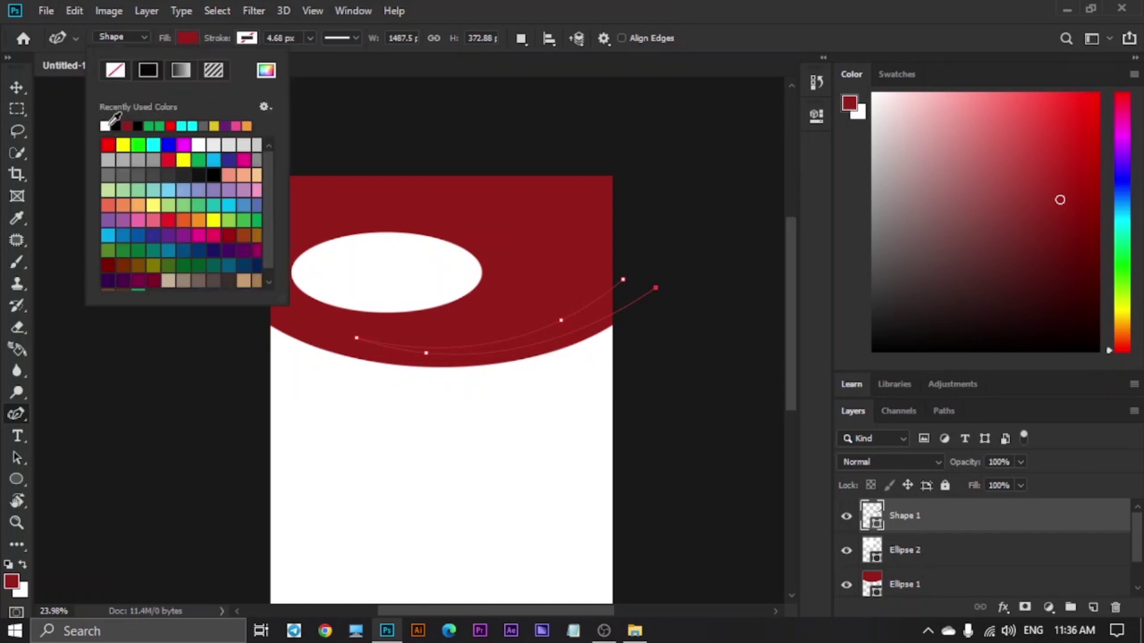
pyautogui.click(108, 123)
pyautogui.click(17, 88)
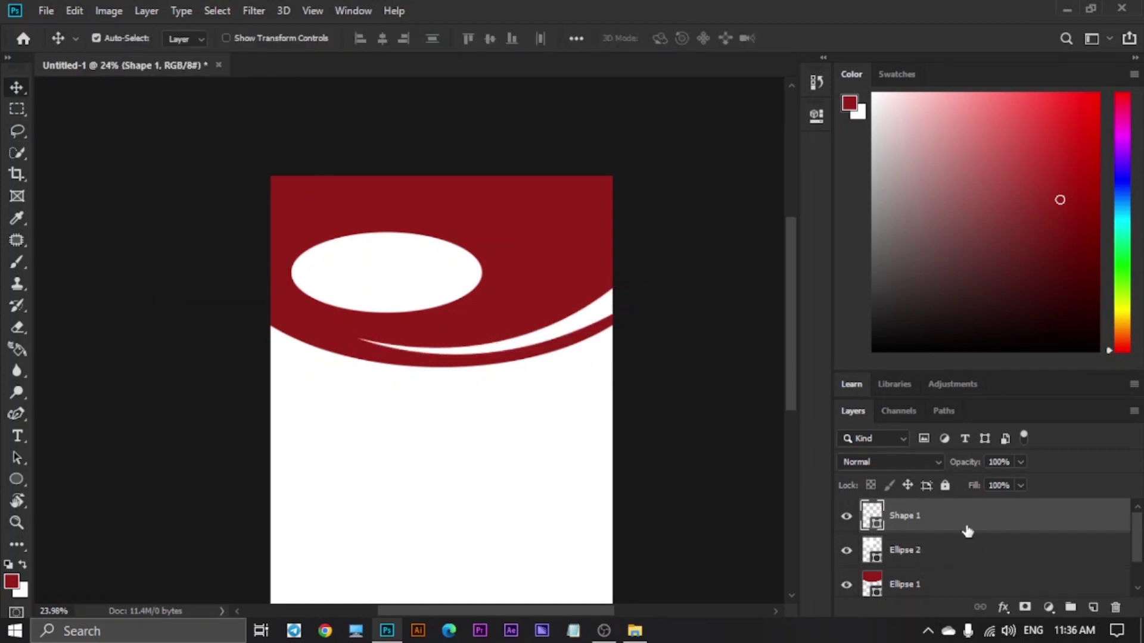
# On a new layer, draw a second white curved stripe along the lower band to the right edge
pyautogui.click(1093, 607)
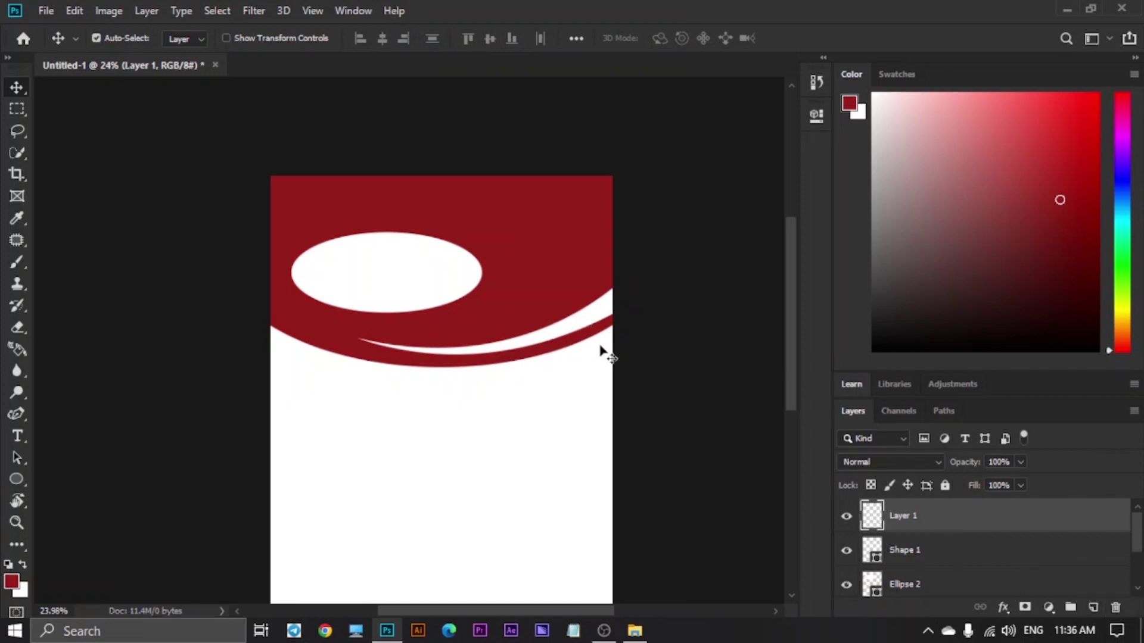
pyautogui.click(17, 413)
pyautogui.click(619, 271)
pyautogui.moveTo(391, 336); pyautogui.dragTo(482, 334)
pyautogui.click(623, 241)
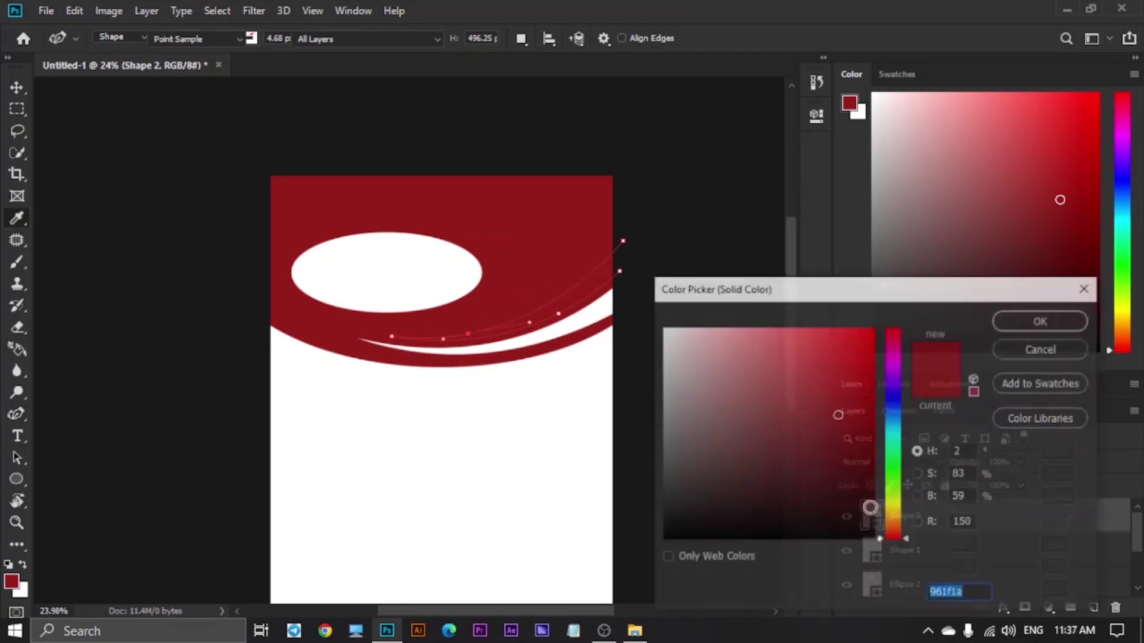
pyautogui.doubleClick(870, 513)
pyautogui.click(1042, 319)
# On another new layer, outline a third curved stripe toward the right edge
pyautogui.click(1092, 607)
pyautogui.click(615, 216)
pyautogui.click(577, 261)
pyautogui.click(495, 310)
pyautogui.click(535, 296)
pyautogui.click(623, 230)
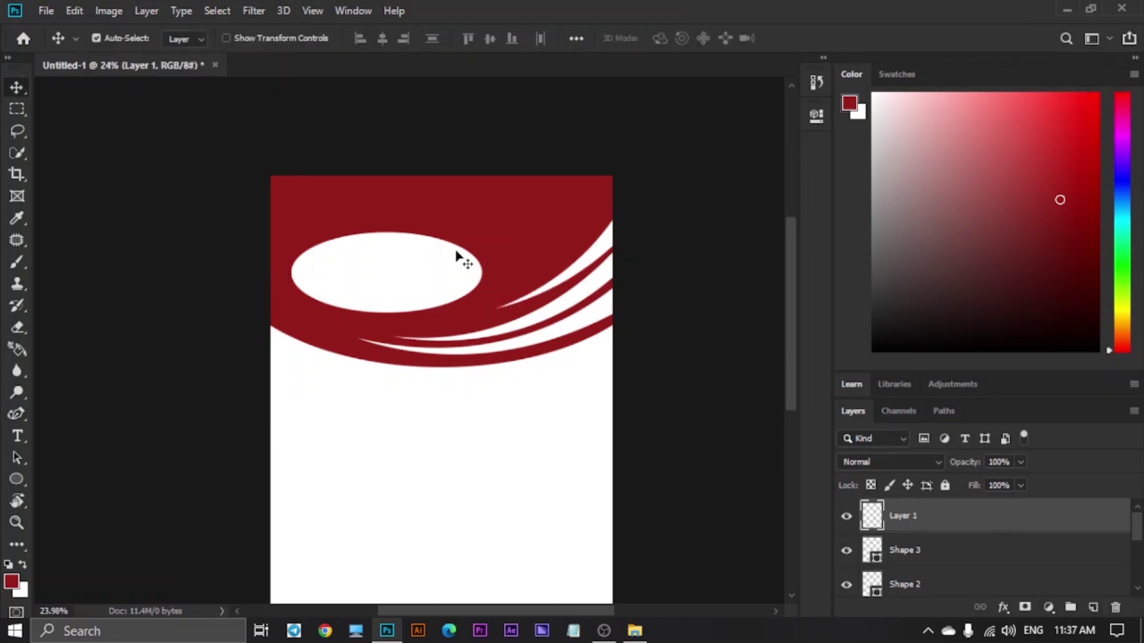
# Draw a white curved stripe just above the white oval
pyautogui.press('p')
pyautogui.click(259, 263)
pyautogui.click(322, 231)
pyautogui.click(403, 225)
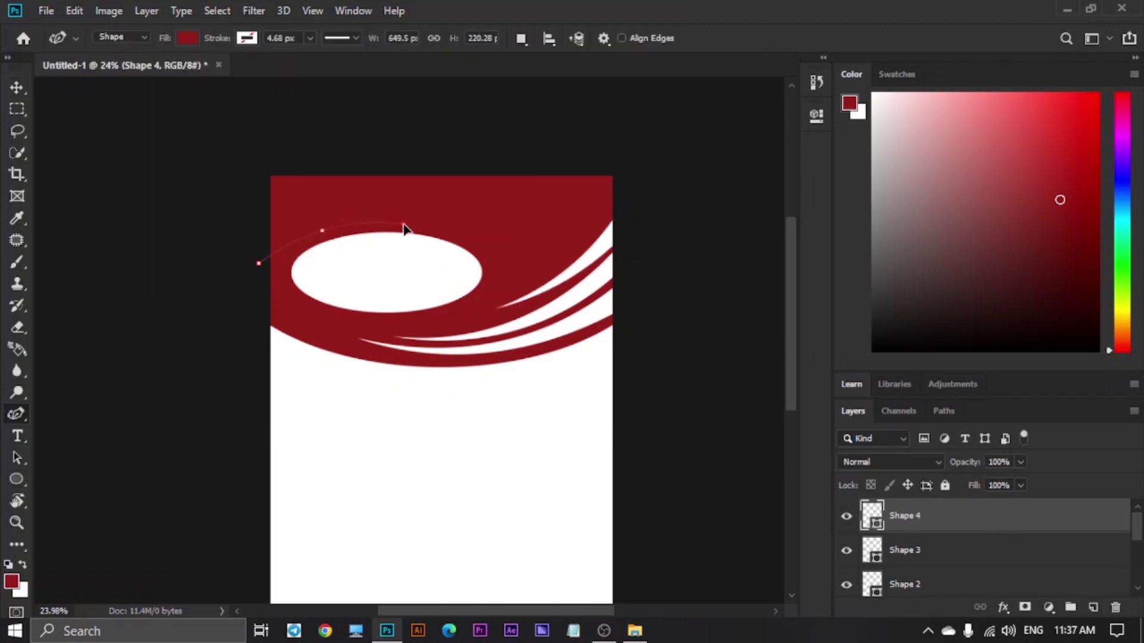
pyautogui.moveTo(357, 225); pyautogui.dragTo(315, 233)
pyautogui.click(186, 38)
pyautogui.click(102, 104)
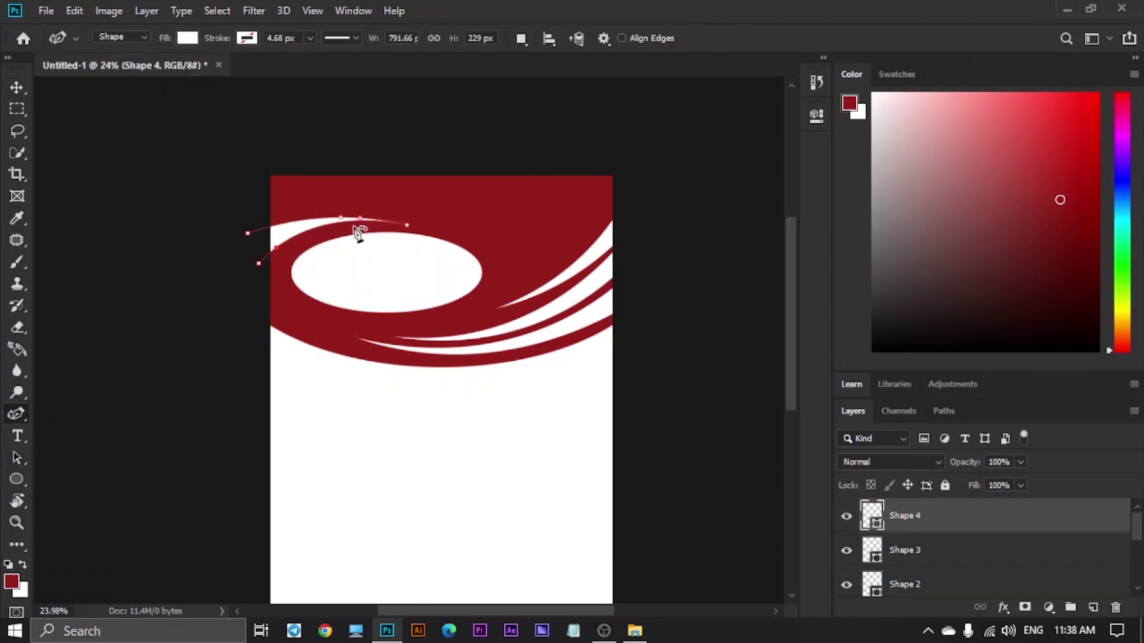
# Draw another white curved stripe along the very top of the page
pyautogui.click(247, 196)
pyautogui.click(329, 186)
pyautogui.click(473, 220)
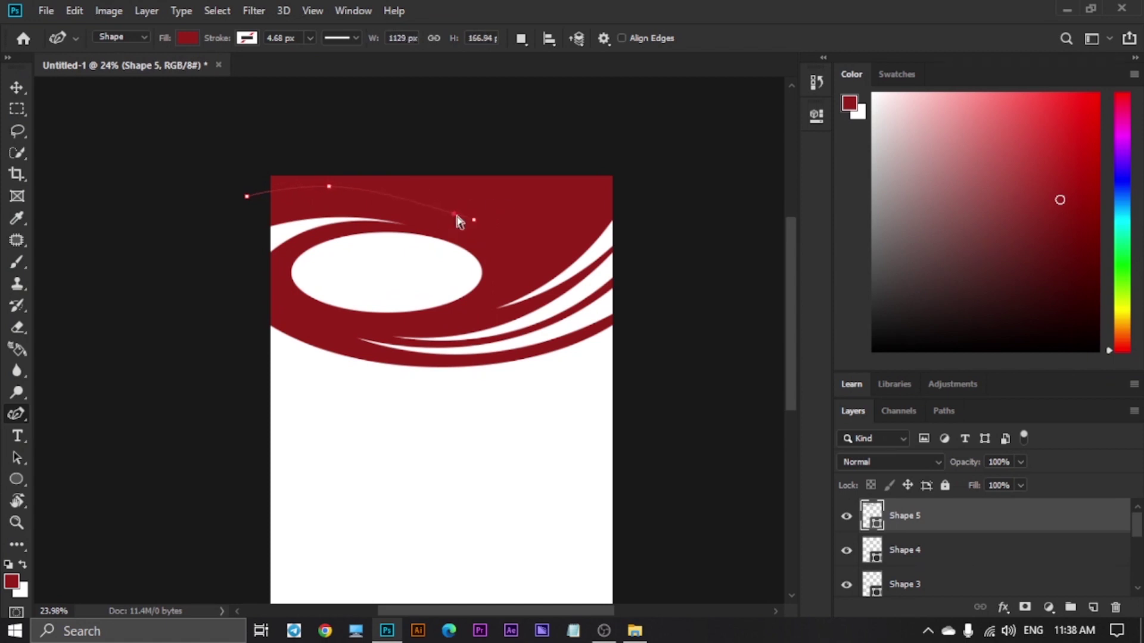
pyautogui.click(234, 223)
pyautogui.click(188, 38)
pyautogui.click(123, 126)
# Nudge the top stripe up and rotate it about 6° clockwise, then zoom in slightly
pyautogui.press('Return')
pyautogui.press('v')
pyautogui.moveTo(306, 199); pyautogui.dragTo(306, 185)
pyautogui.hotkey('ctrl', 't')
pyautogui.moveTo(502, 235); pyautogui.dragTo(439, 230)
pyautogui.press('Return')
pyautogui.press('z')
pyautogui.moveTo(490, 312); pyautogui.dragTo(567, 347)
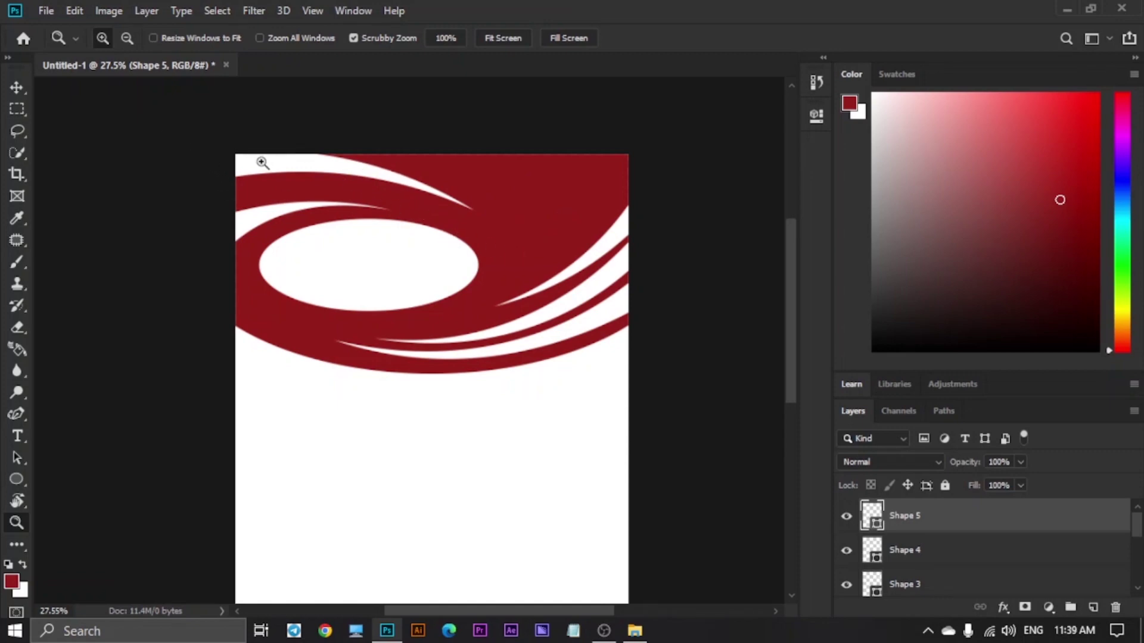
pyautogui.click(14, 89)
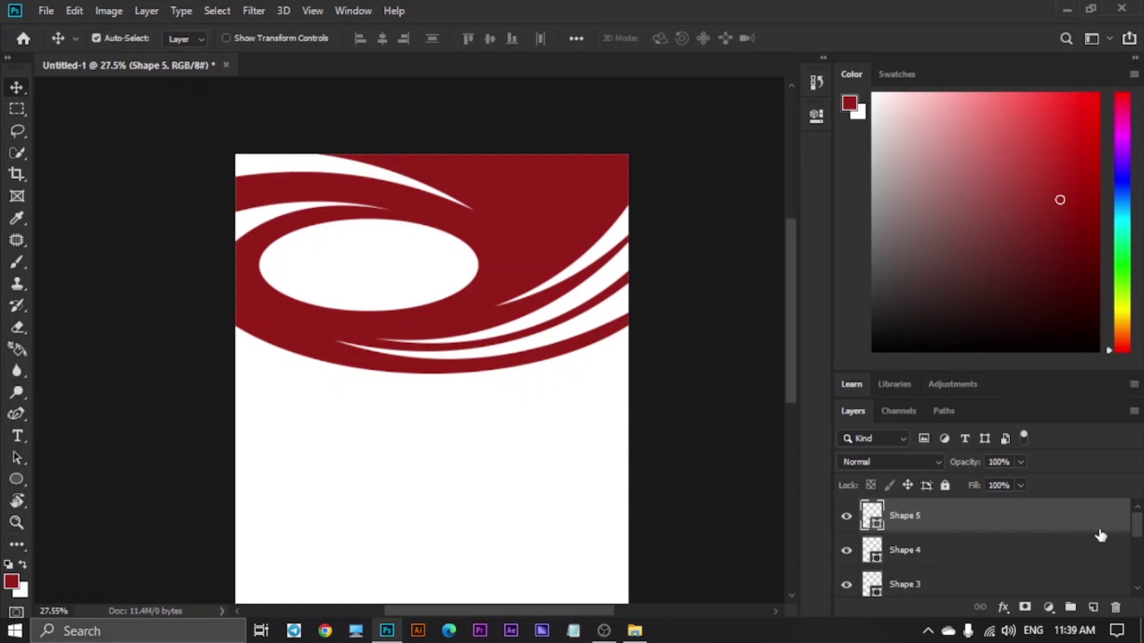
# Give Shape 5 a gold Gradient Overlay layer style
pyautogui.doubleClick(1073, 520)
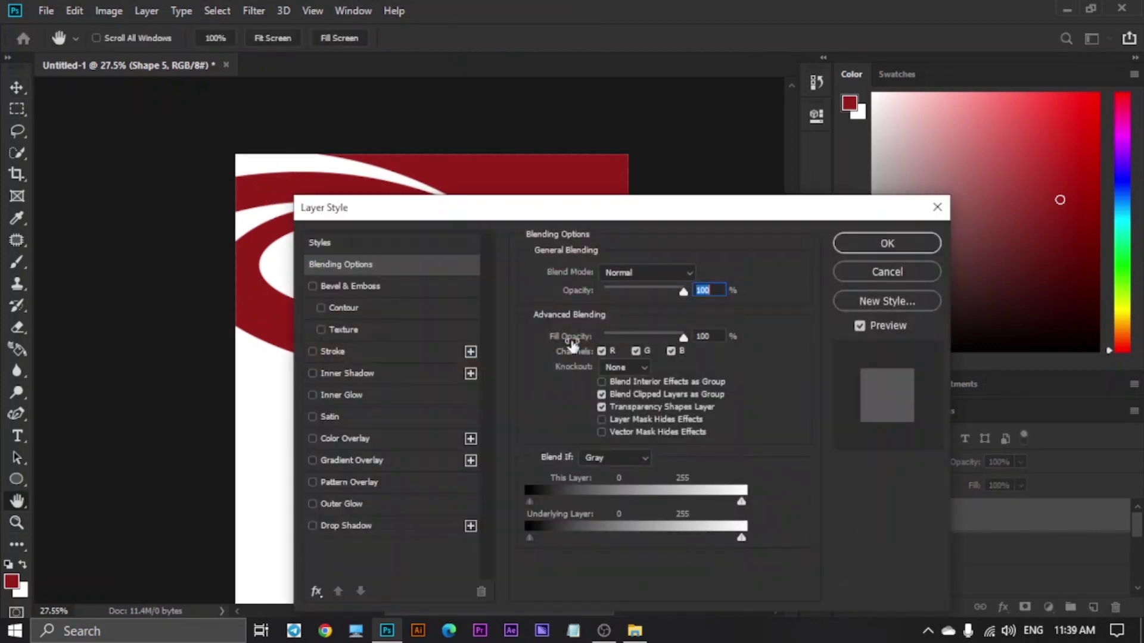
pyautogui.click(361, 461)
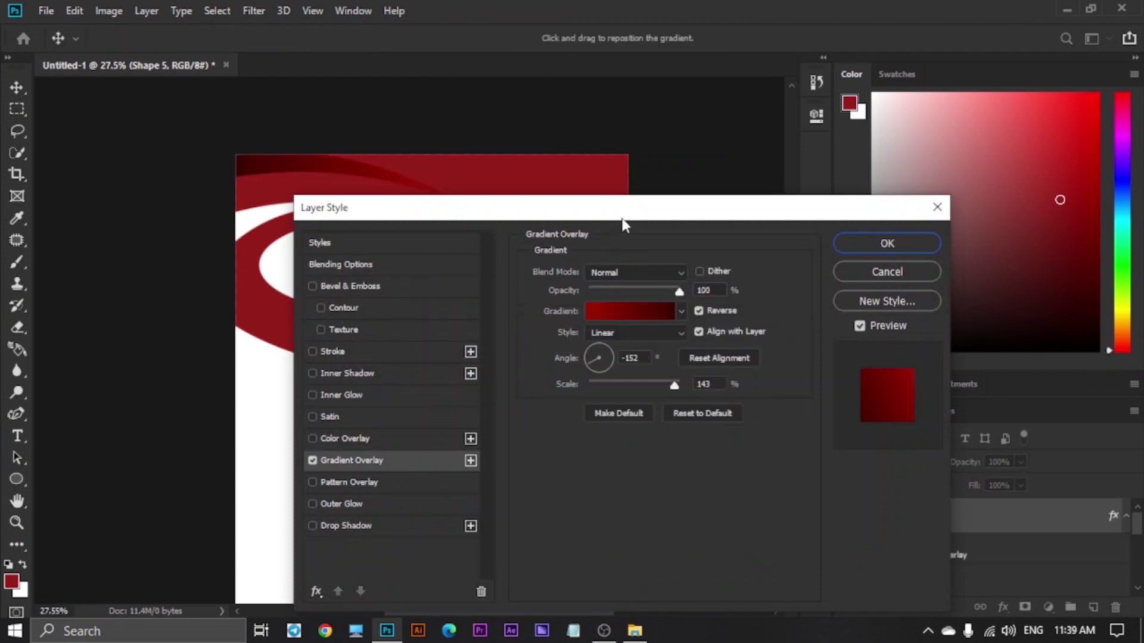
pyautogui.moveTo(622, 219); pyautogui.dragTo(766, 189)
pyautogui.click(824, 281)
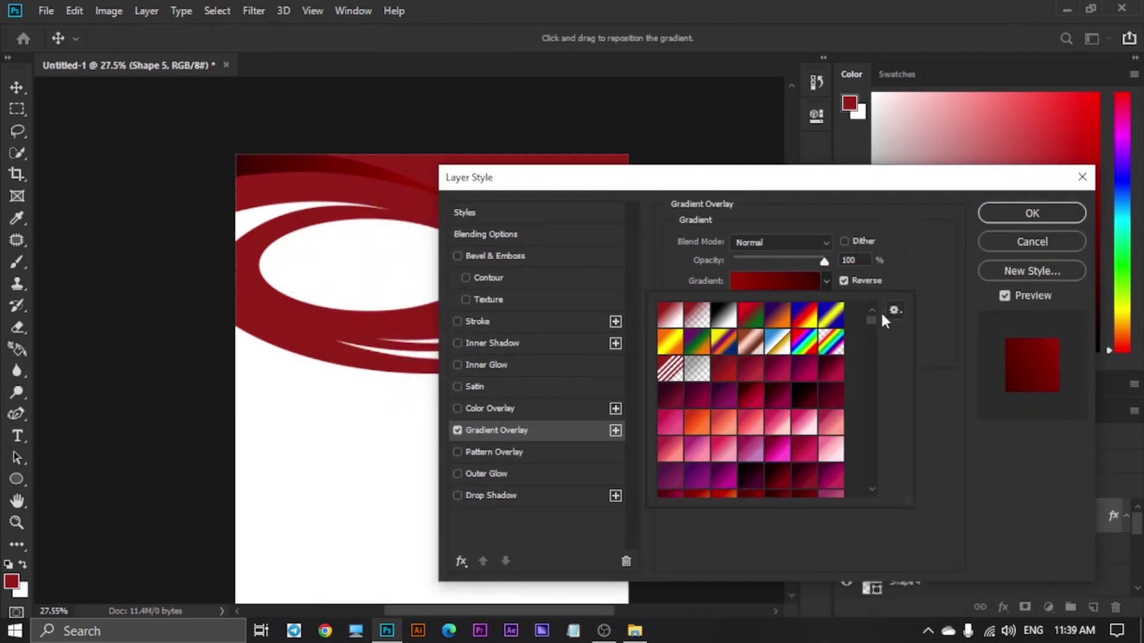
pyautogui.moveTo(874, 321); pyautogui.dragTo(881, 499)
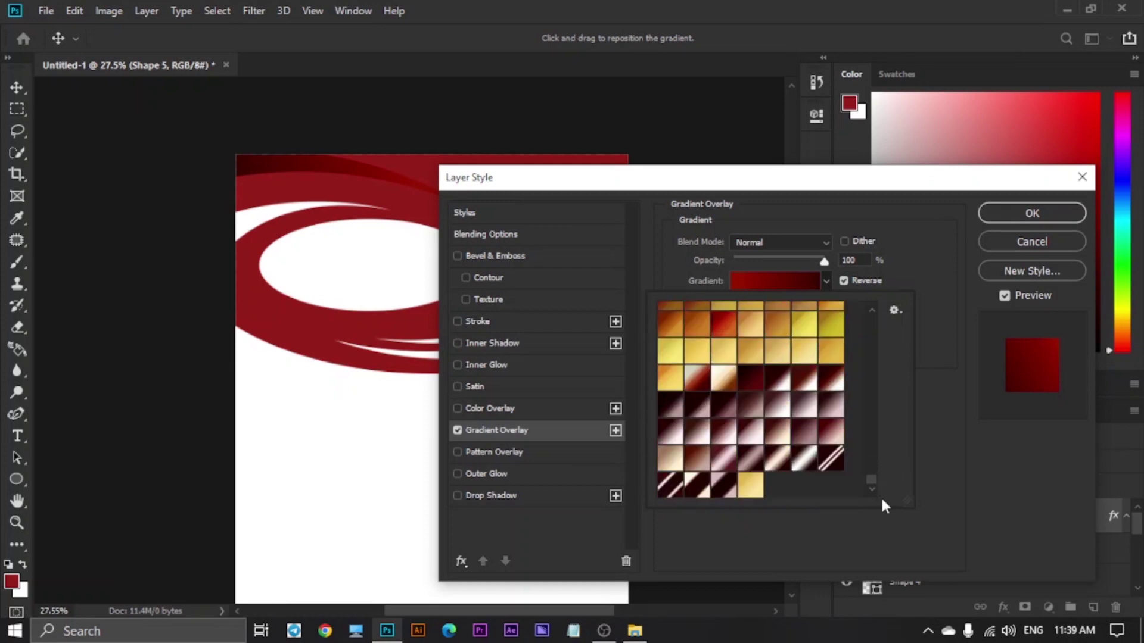
pyautogui.click(750, 485)
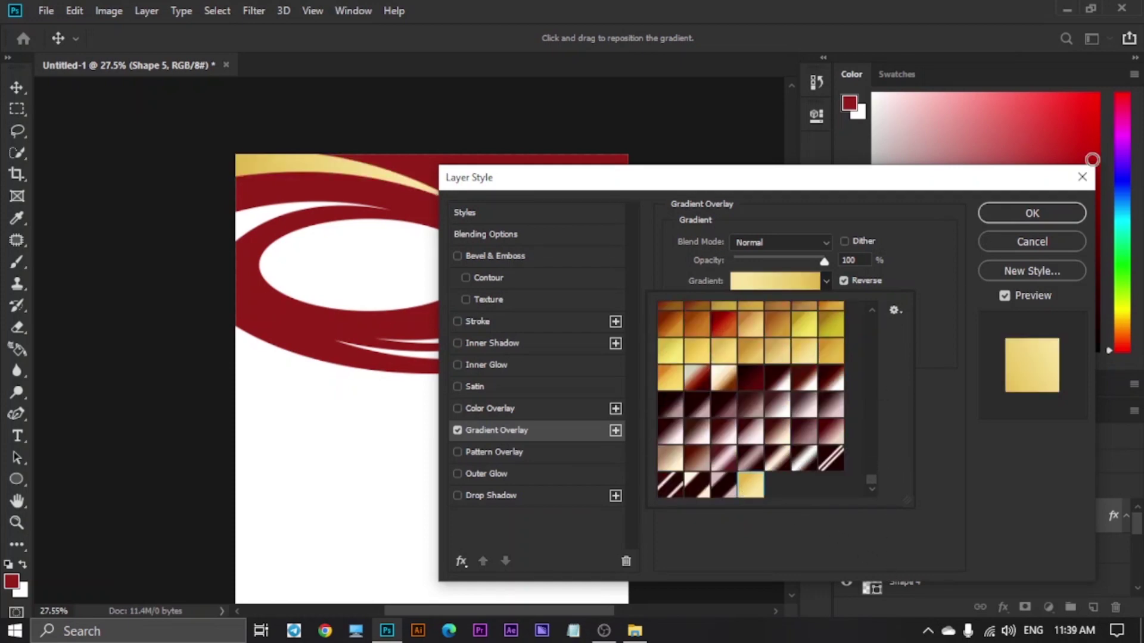
pyautogui.click(1051, 205)
pyautogui.click(1032, 212)
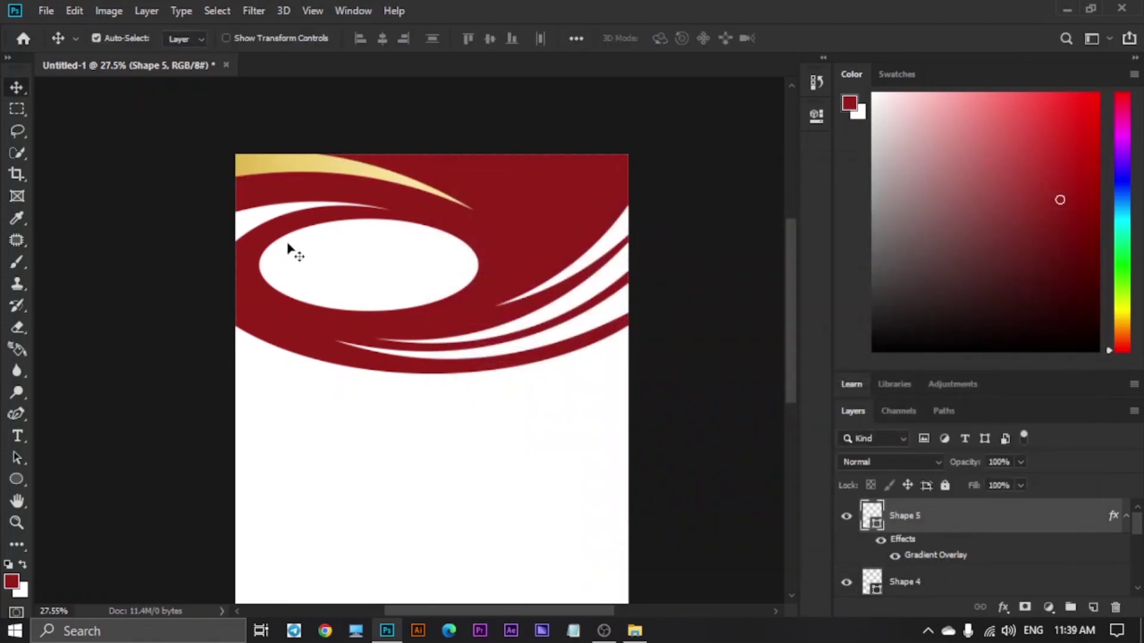
# Copy Shape 5's gold gradient style and paste it onto Shape 4
pyautogui.rightClick(971, 516)
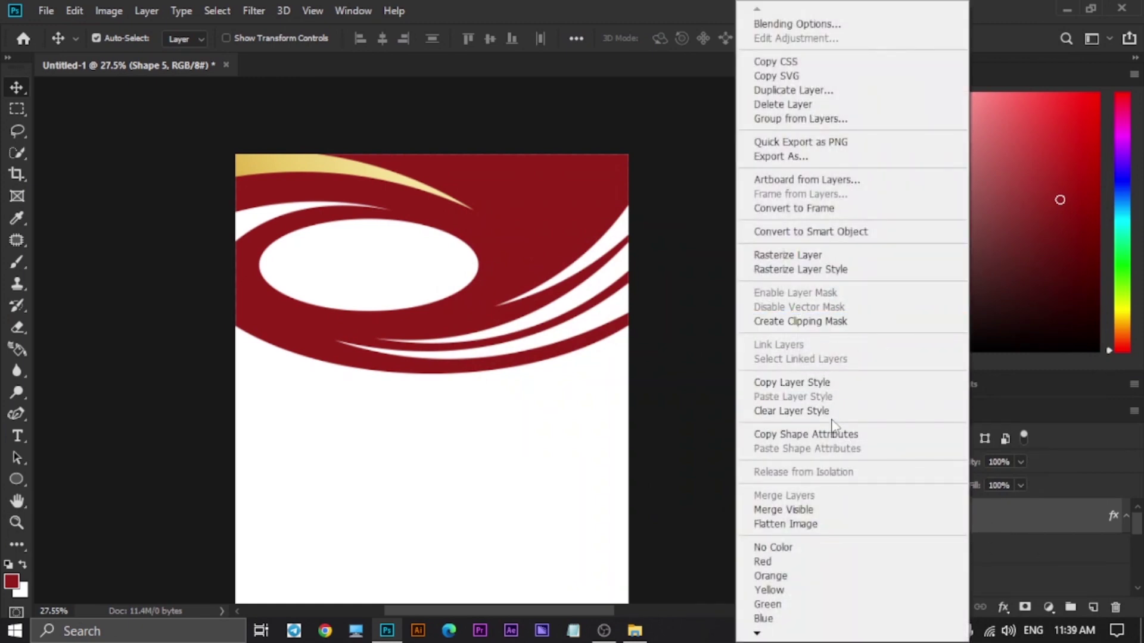
pyautogui.click(818, 386)
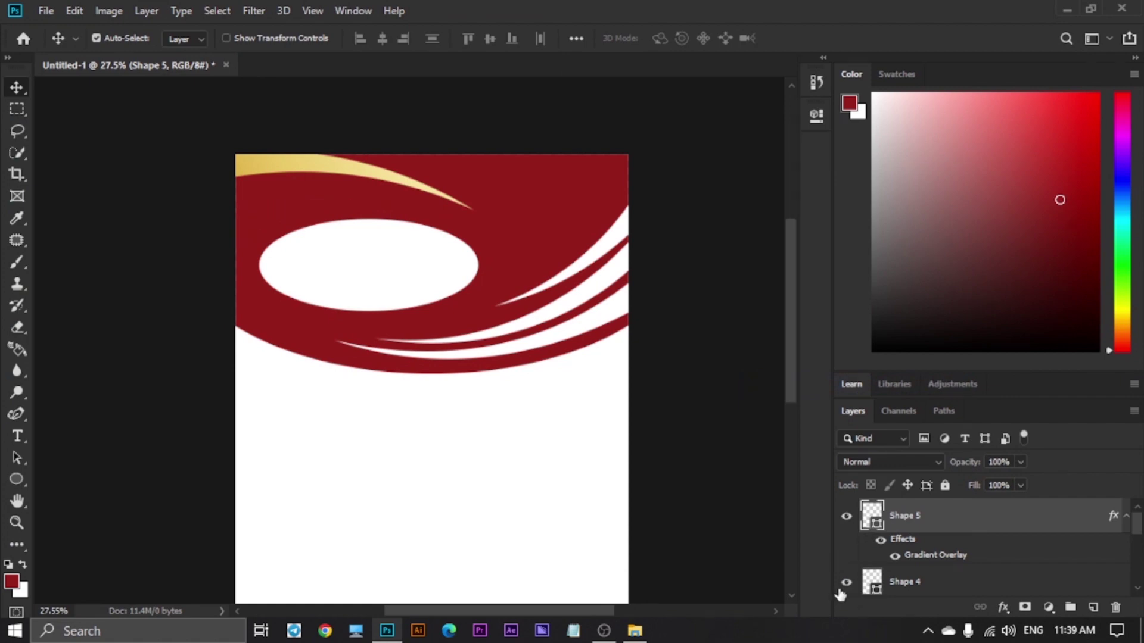
pyautogui.scroll(-1, 927, 564)
pyautogui.scroll(1, 933, 560)
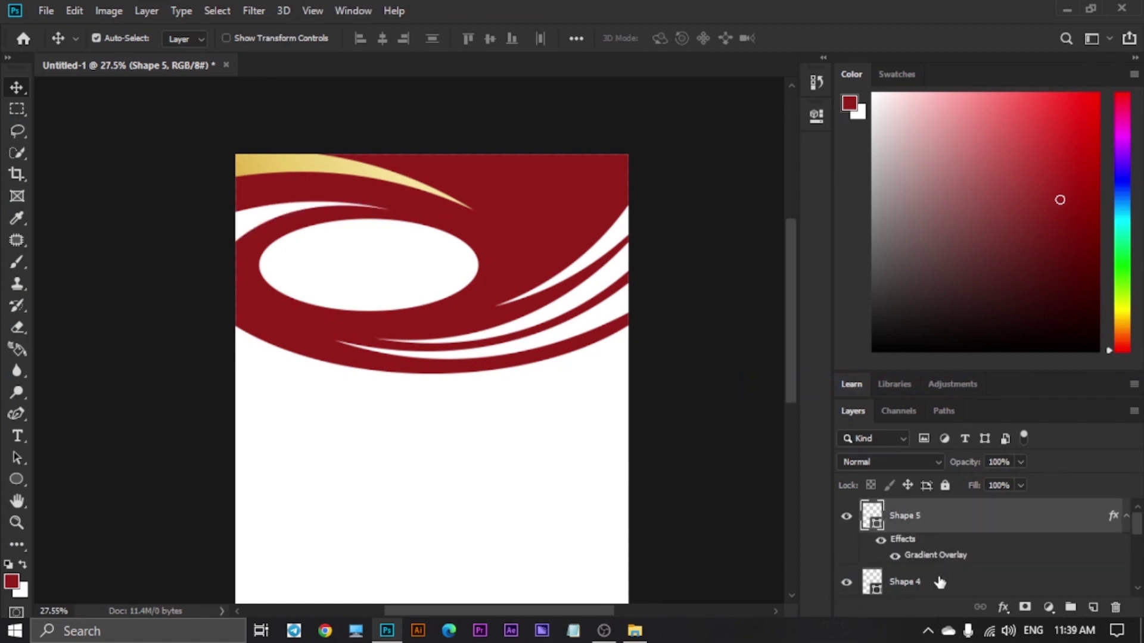
pyautogui.rightClick(940, 582)
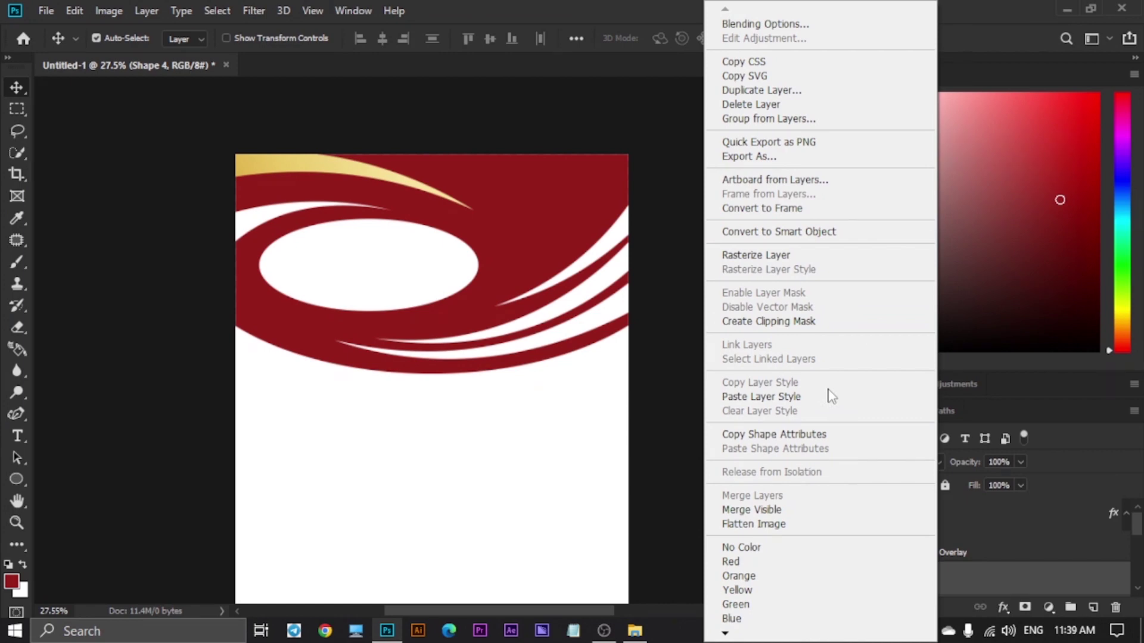
pyautogui.click(768, 397)
# Paste the same gold gradient style onto Shape 3 and Shape 1
pyautogui.scroll(-1, 893, 530)
pyautogui.click(1016, 527)
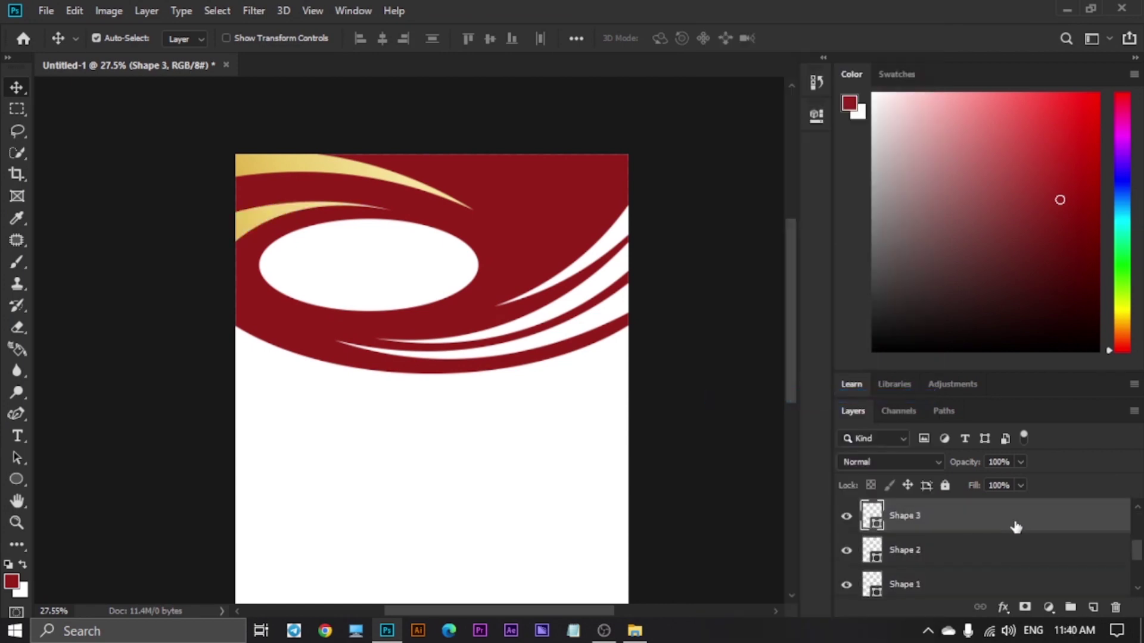
pyautogui.rightClick(1016, 528)
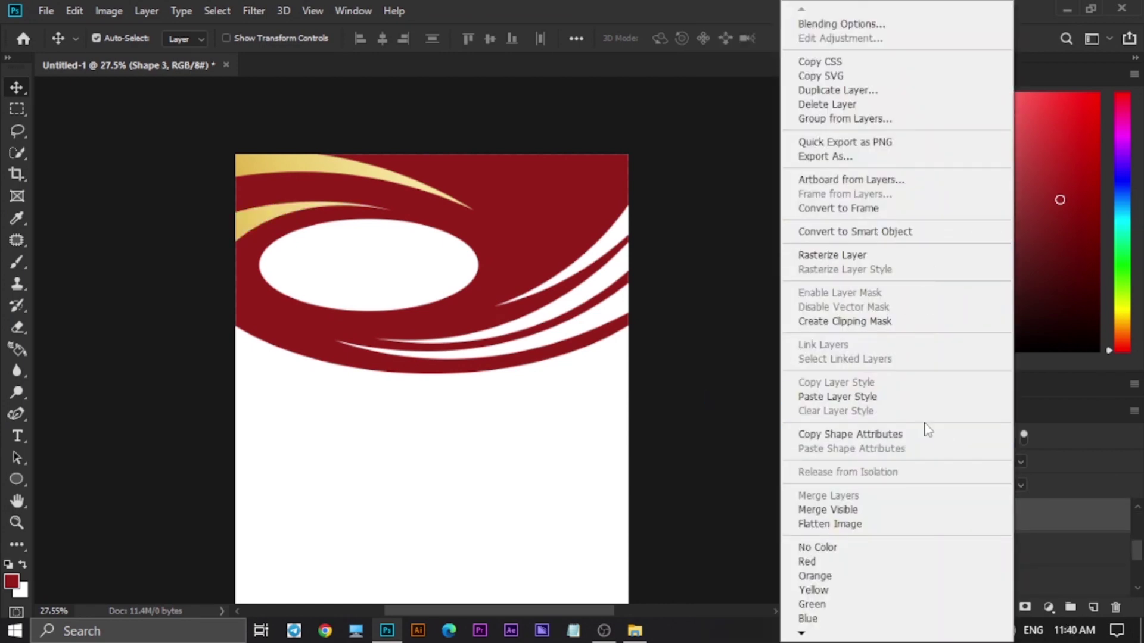
pyautogui.click(911, 397)
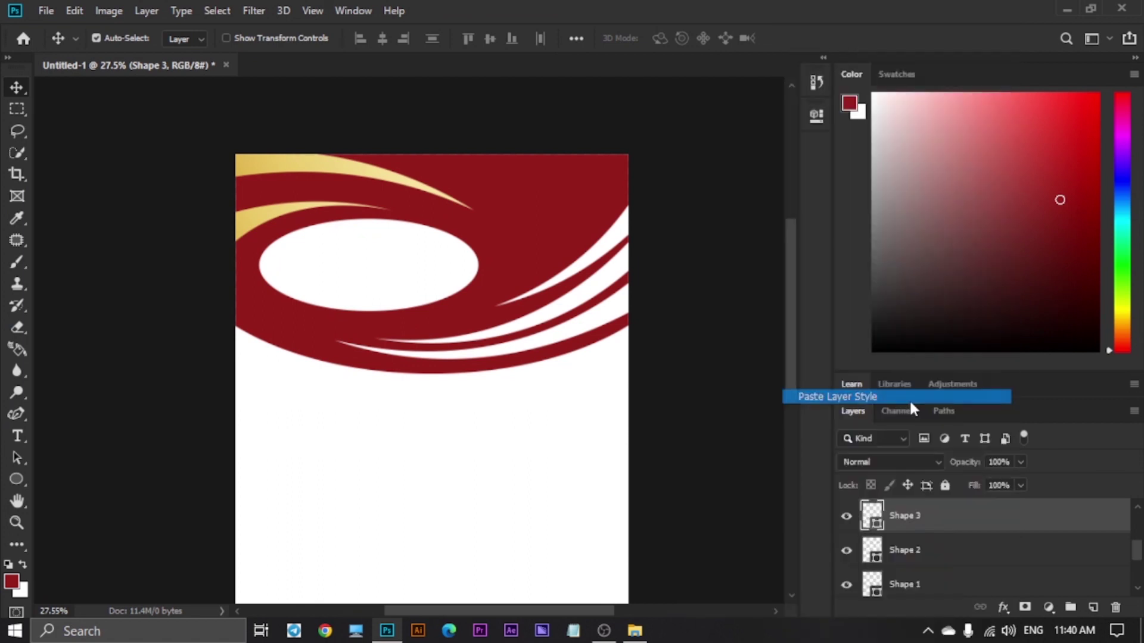
pyautogui.scroll(1, 934, 544)
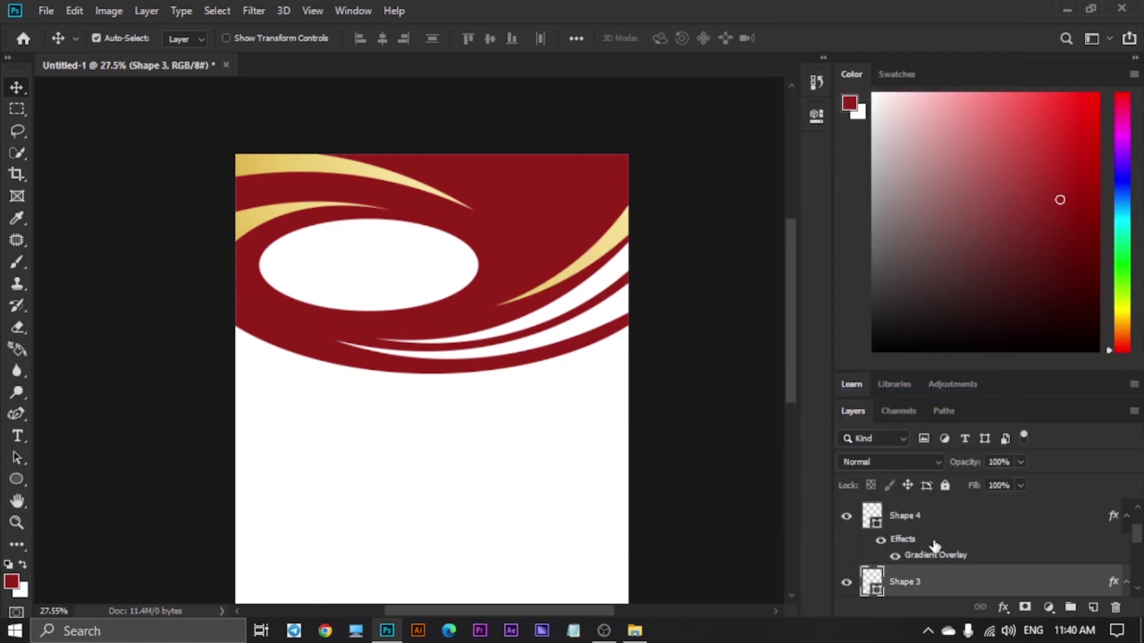
pyautogui.scroll(-2, 893, 527)
pyautogui.rightClick(994, 550)
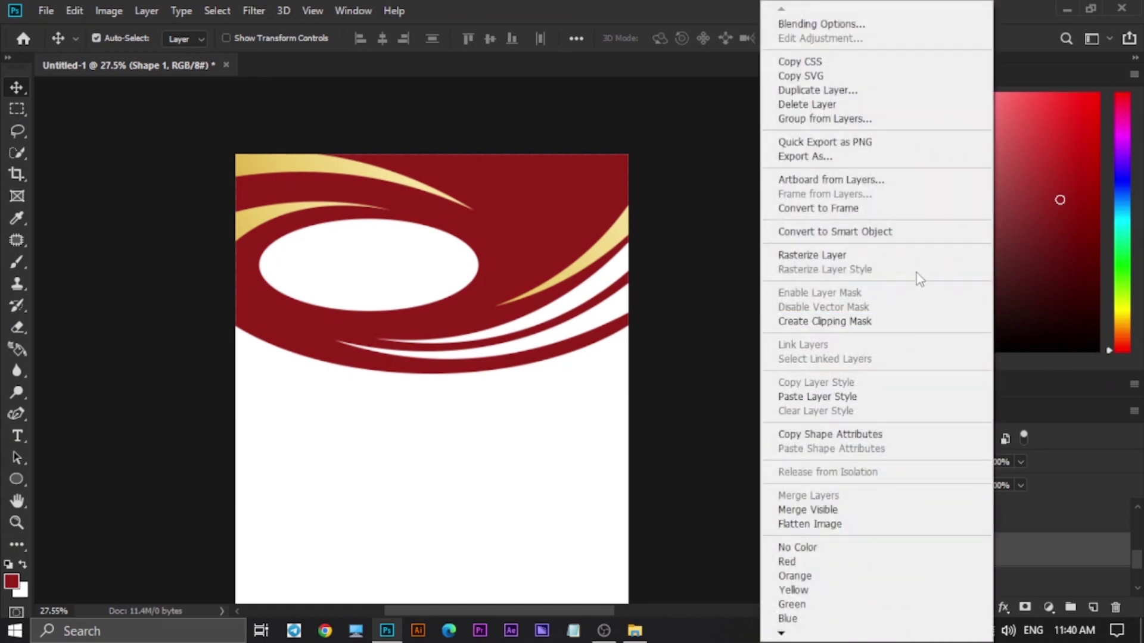
pyautogui.click(890, 398)
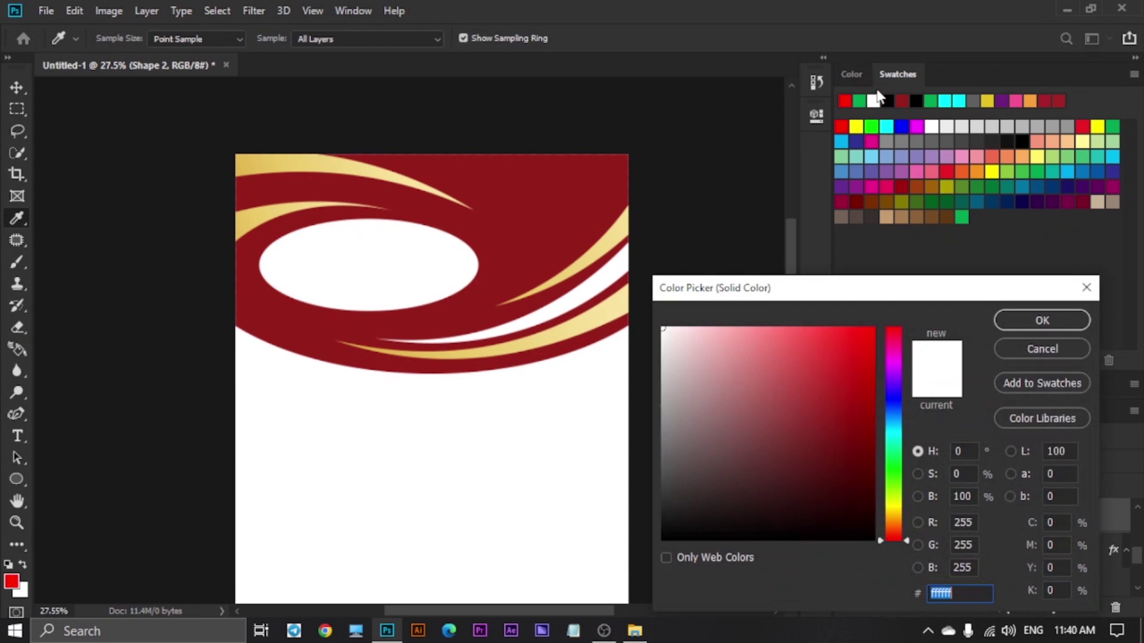
# Set Shape 2's fill to pure red ff0000 and zoom out to see the whole label
pyautogui.click(846, 102)
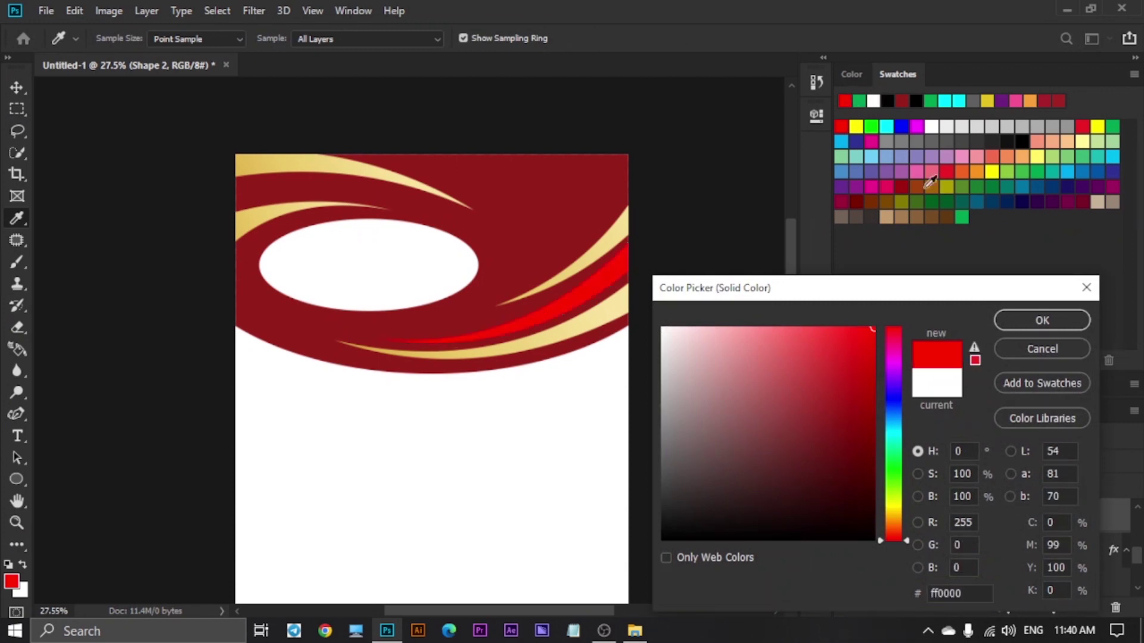
pyautogui.click(1041, 320)
pyautogui.click(17, 522)
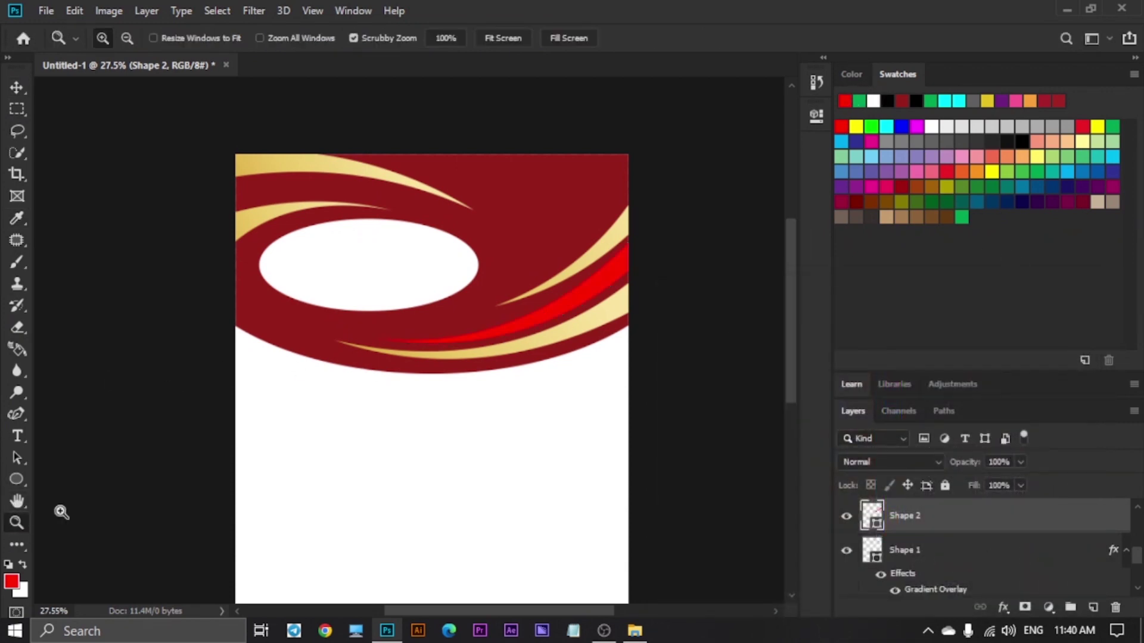
pyautogui.scroll(-2, 434, 301)
pyautogui.moveTo(388, 265); pyautogui.dragTo(407, 303)
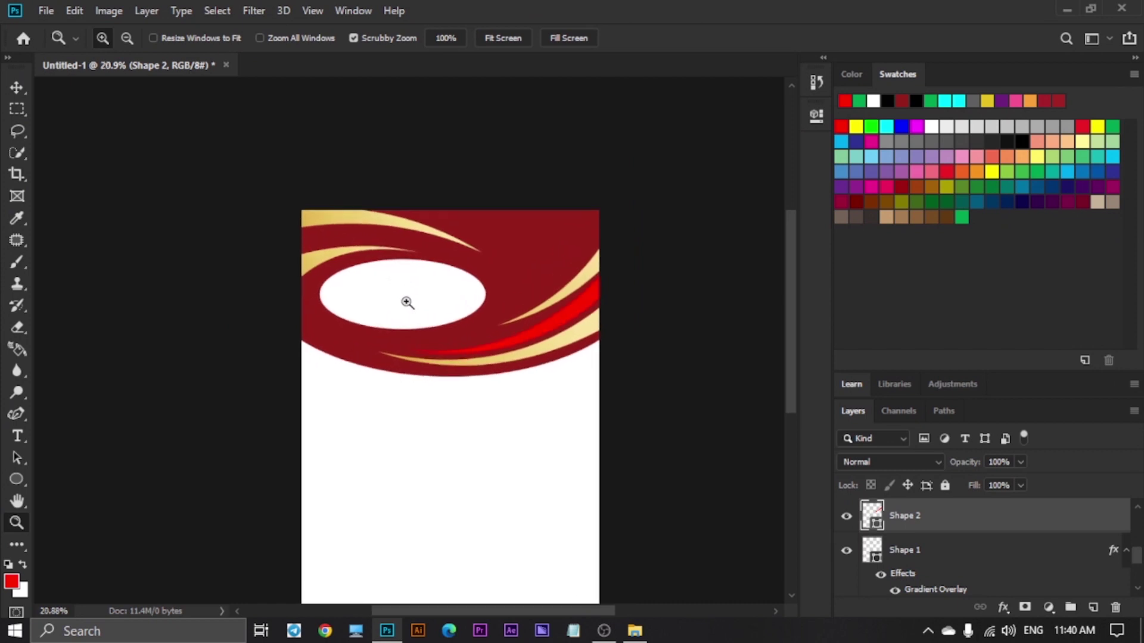
# Scale the white Ellipse 2 oval slightly larger, taller and wider
pyautogui.click(14, 88)
pyautogui.click(400, 295)
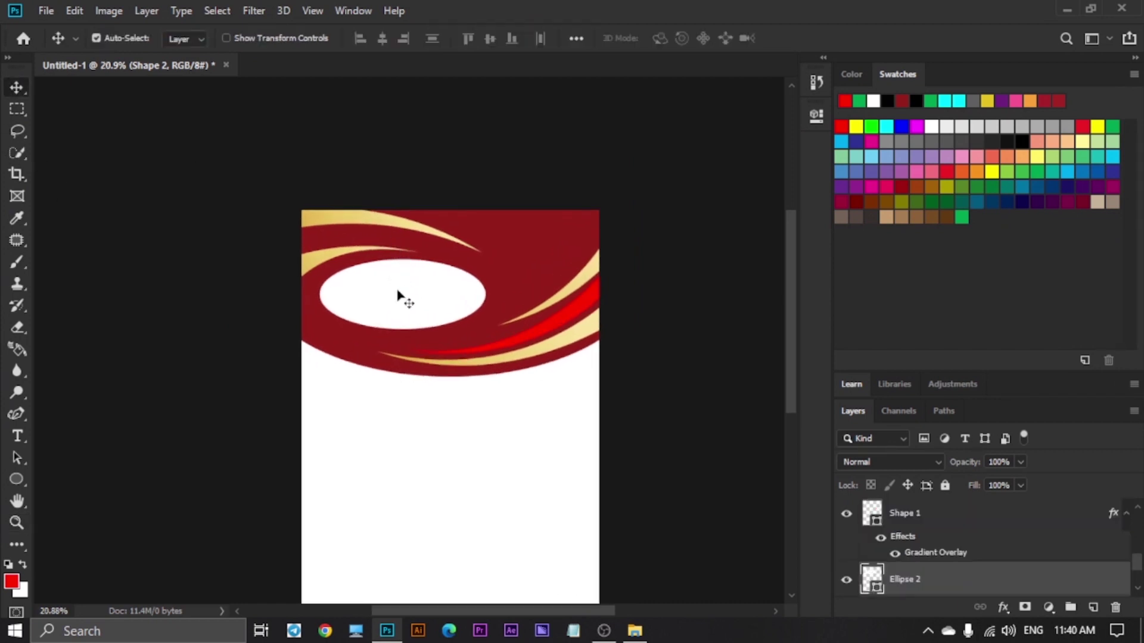
pyautogui.hotkey('ctrl', 't')
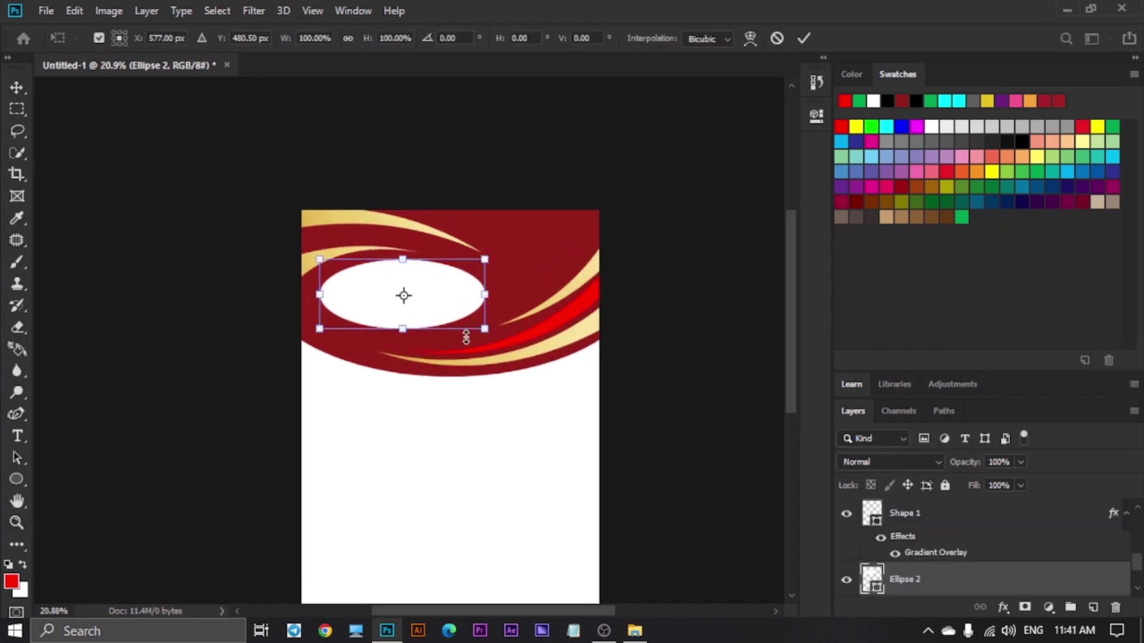
pyautogui.moveTo(406, 329); pyautogui.dragTo(406, 337)
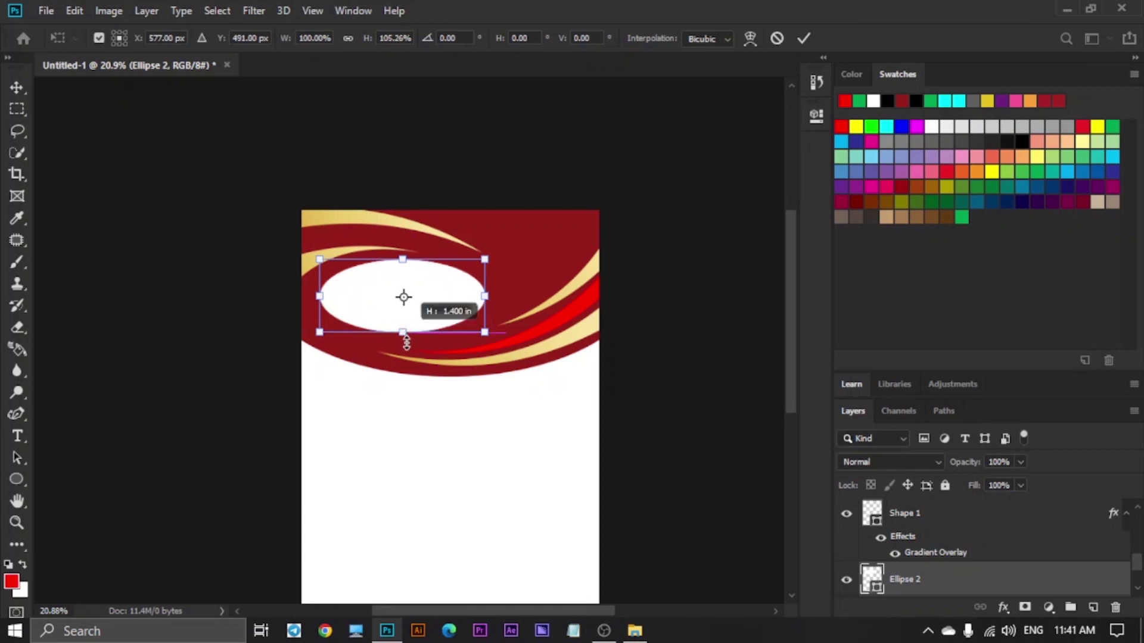
pyautogui.moveTo(484, 337); pyautogui.dragTo(496, 337)
pyautogui.moveTo(501, 288); pyautogui.dragTo(484, 289)
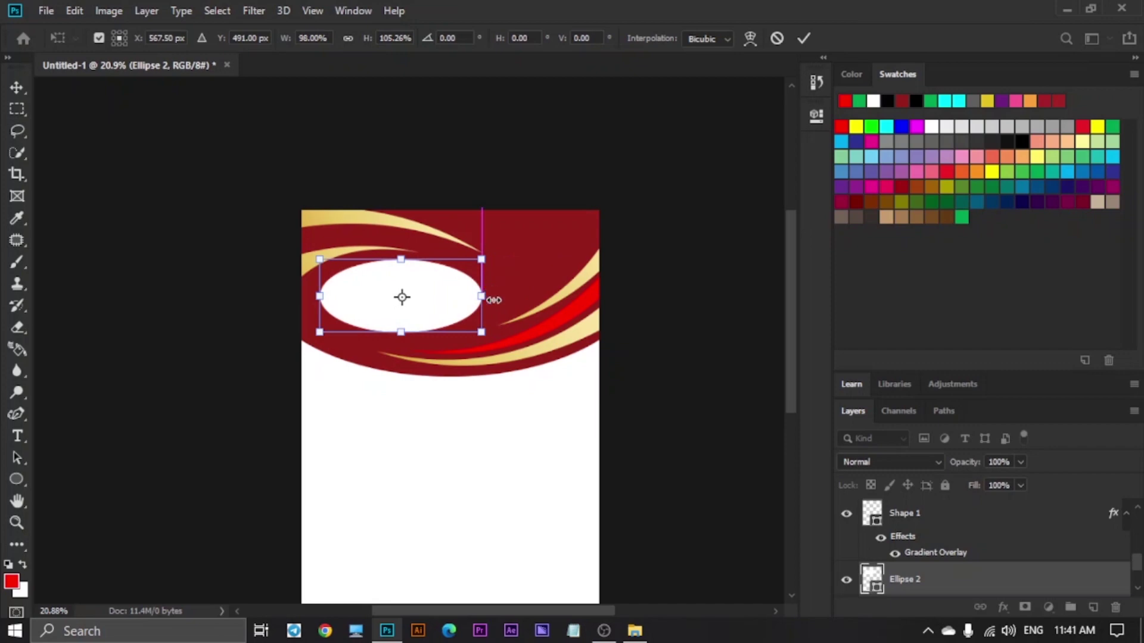
pyautogui.moveTo(481, 332); pyautogui.dragTo(499, 340)
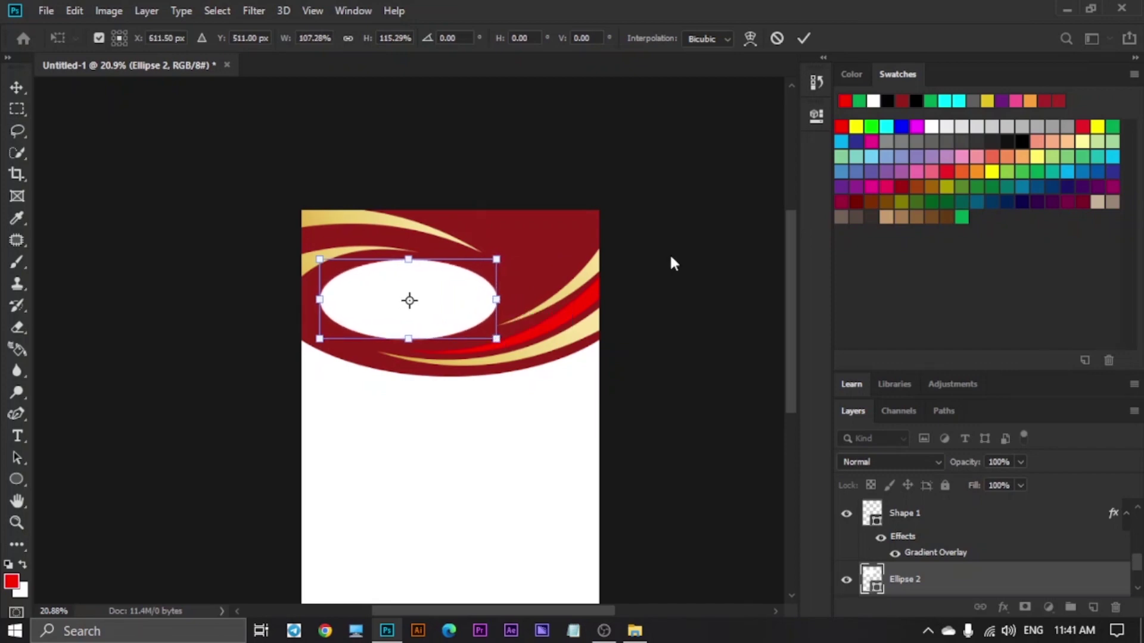
pyautogui.press('Return')
# Add a new empty layer above Shape 5
pyautogui.press('z')
pyautogui.scroll(-1, 756, 414)
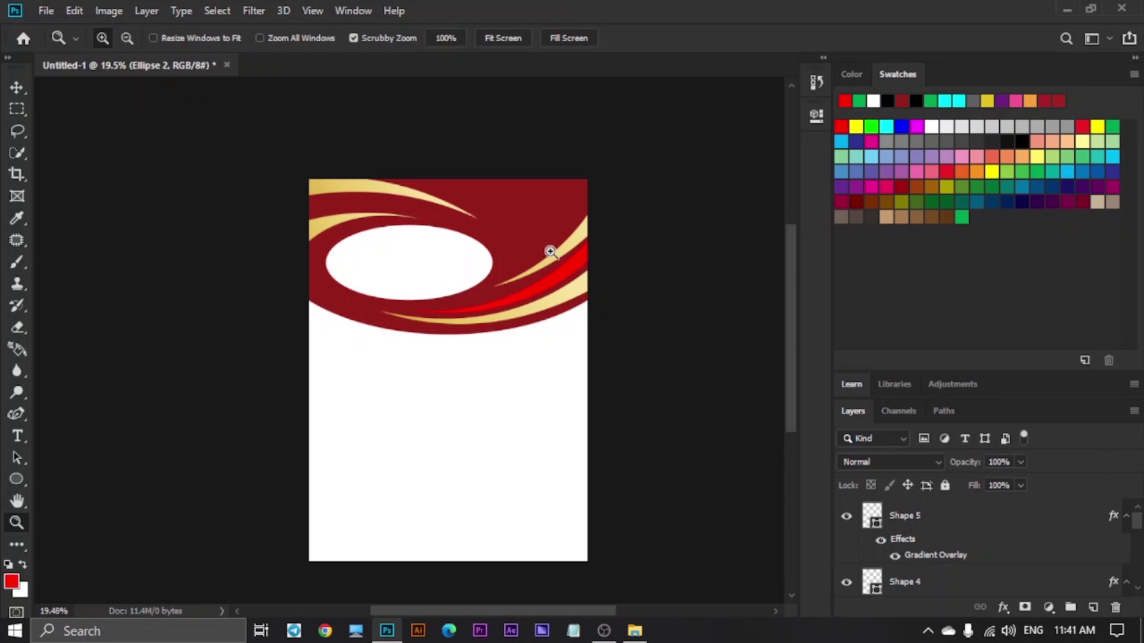
pyautogui.click(946, 536)
pyautogui.click(1095, 607)
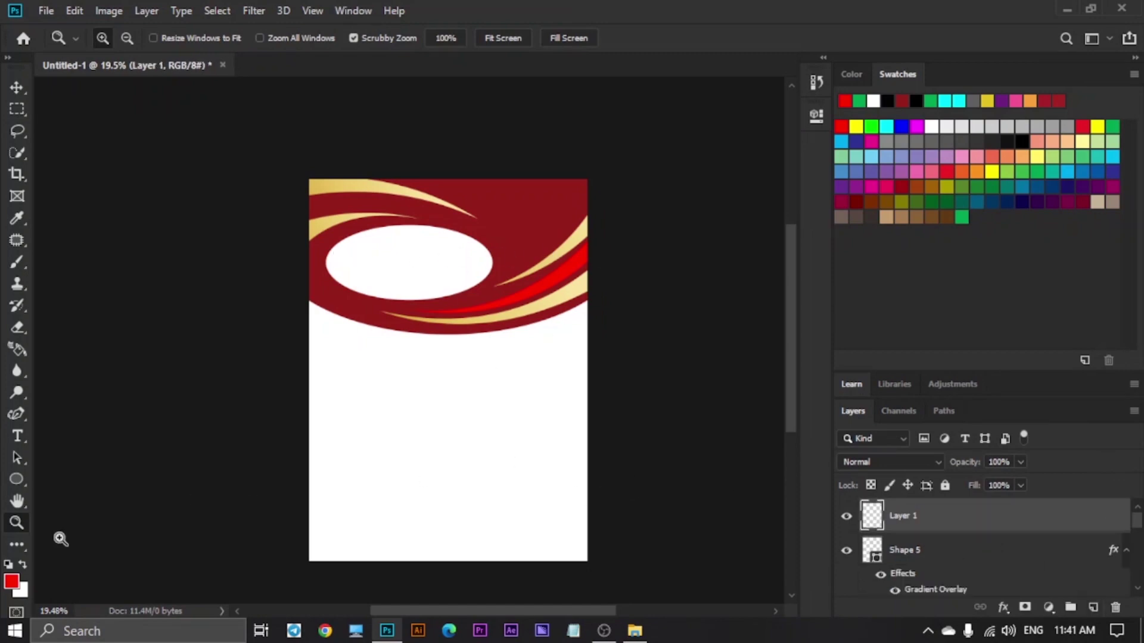
# Draw a dark red rounded rectangle in the lower middle of the label with larger corner rounding
pyautogui.rightClick(12, 484)
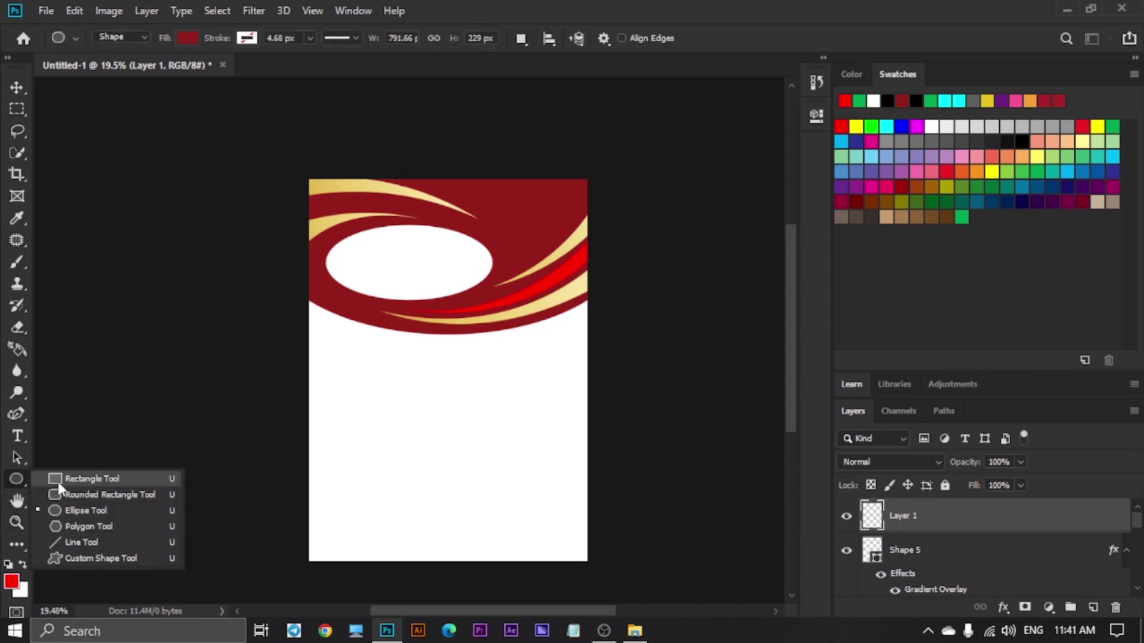
pyautogui.click(99, 497)
pyautogui.moveTo(356, 415); pyautogui.dragTo(494, 465)
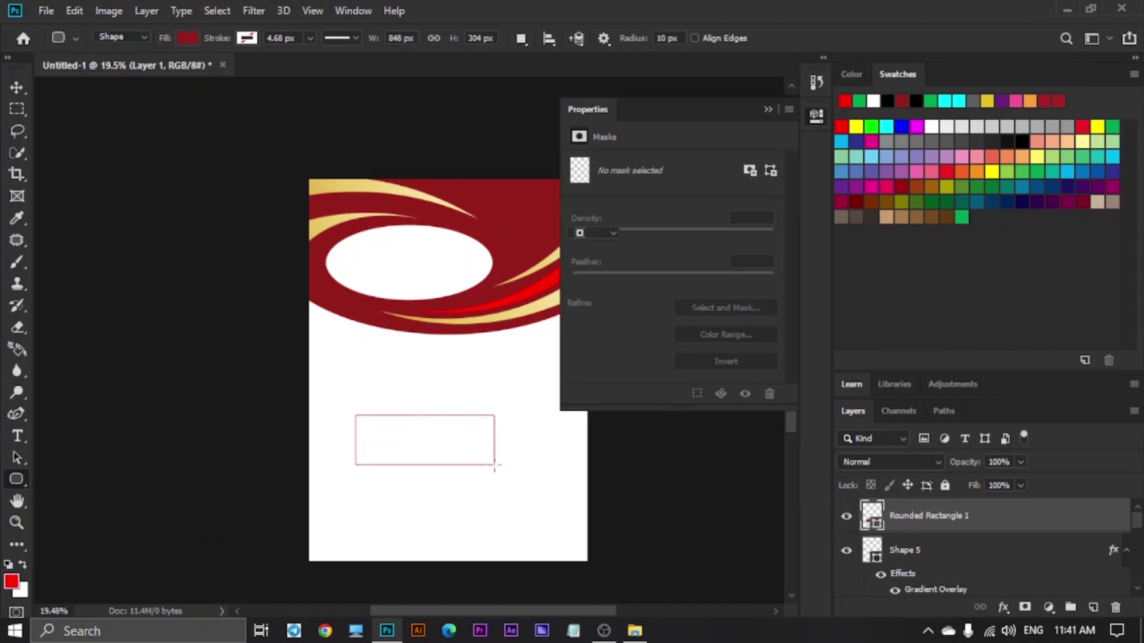
pyautogui.moveTo(575, 283); pyautogui.dragTo(583, 285)
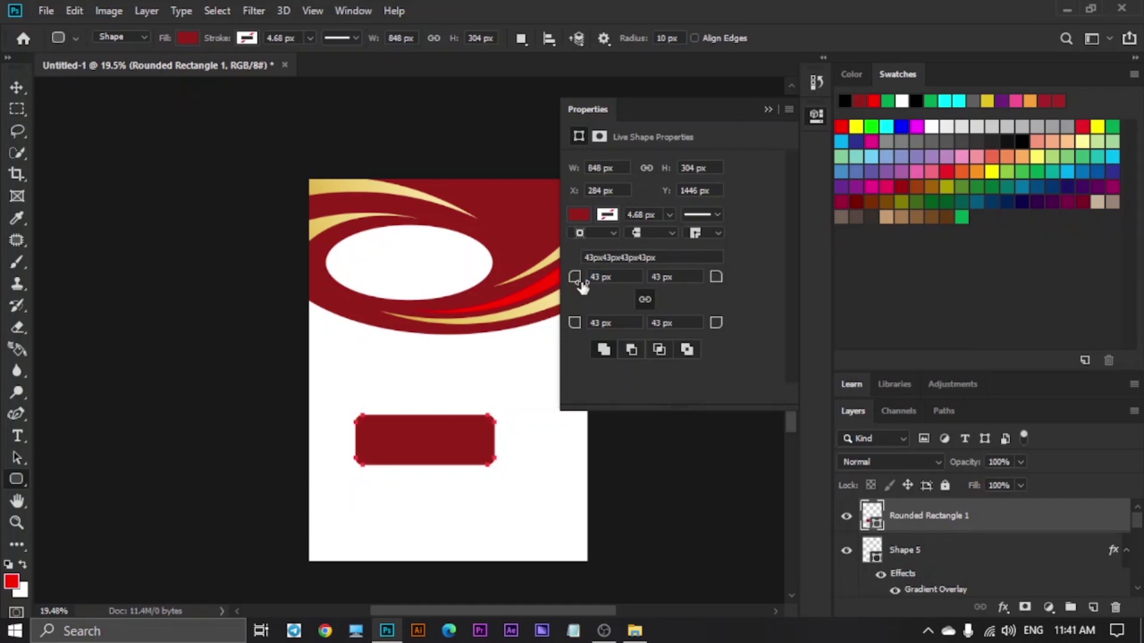
pyautogui.click(769, 109)
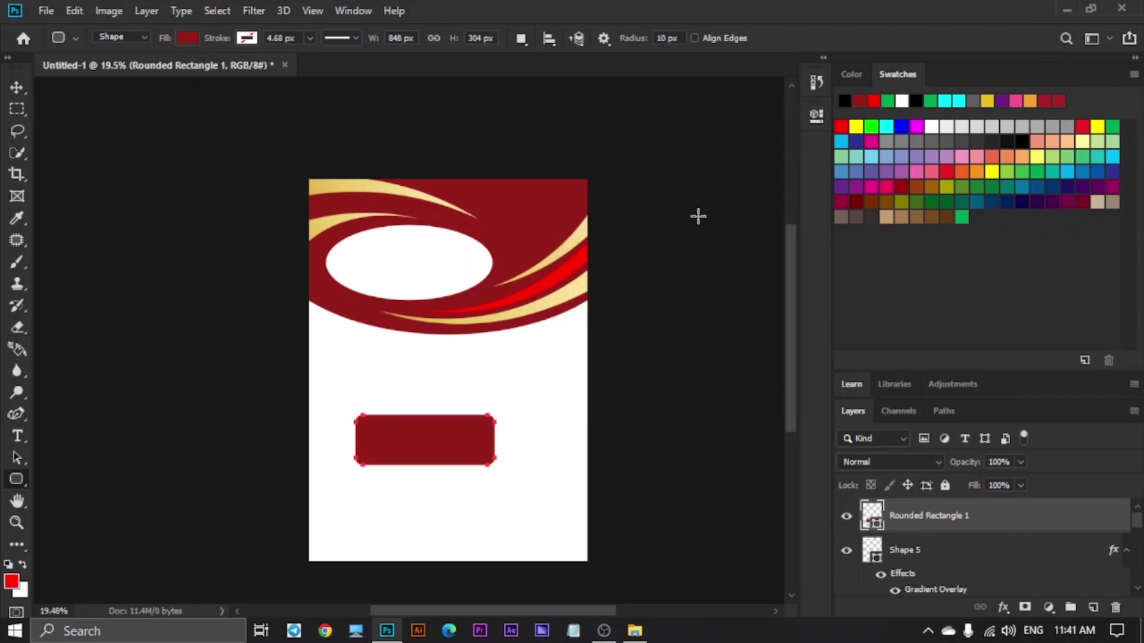
# Move the rounded rectangle up and right, then make it wider and shorter
pyautogui.click(18, 86)
pyautogui.moveTo(426, 457)
pyautogui.mouseDown()
pyautogui.moveTo(450, 433)
pyautogui.moveTo(442, 441)
pyautogui.mouseUp()
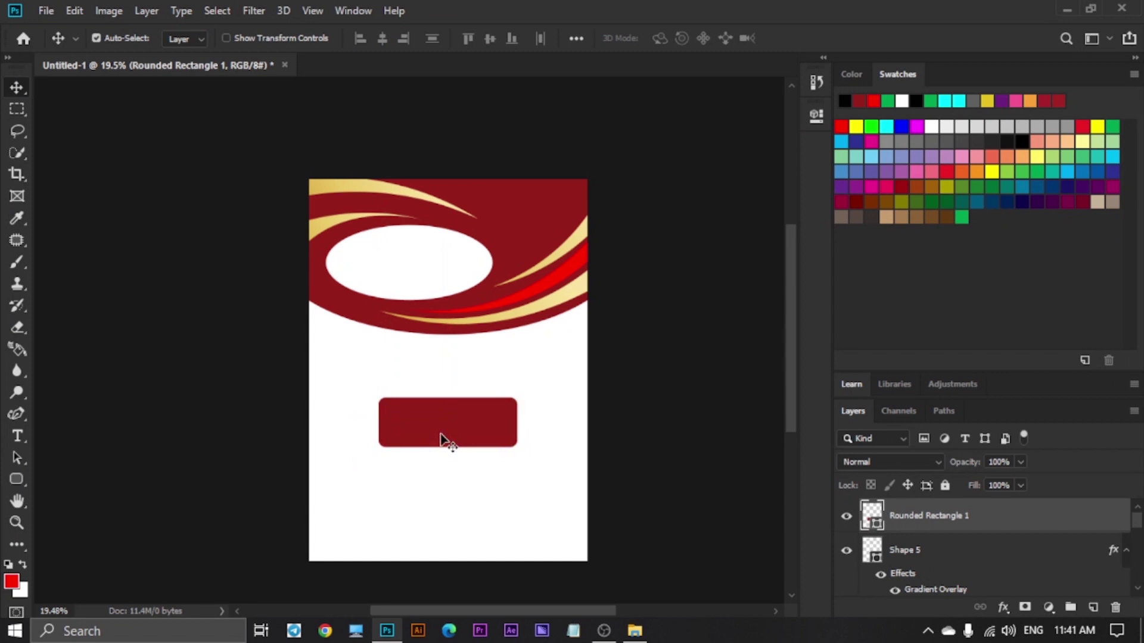
pyautogui.hotkey('ctrl', 't')
pyautogui.moveTo(450, 451); pyautogui.dragTo(501, 417)
pyautogui.press('Return')
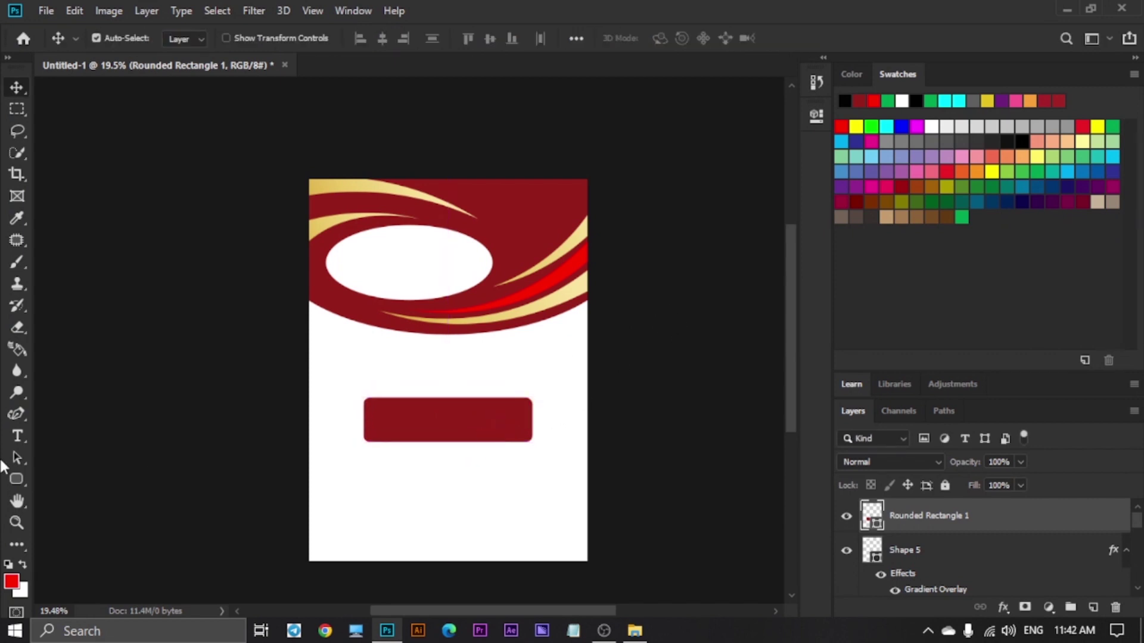
# Type 'Abcreation' as a new text layer on the red rounded rectangle
pyautogui.press('t')
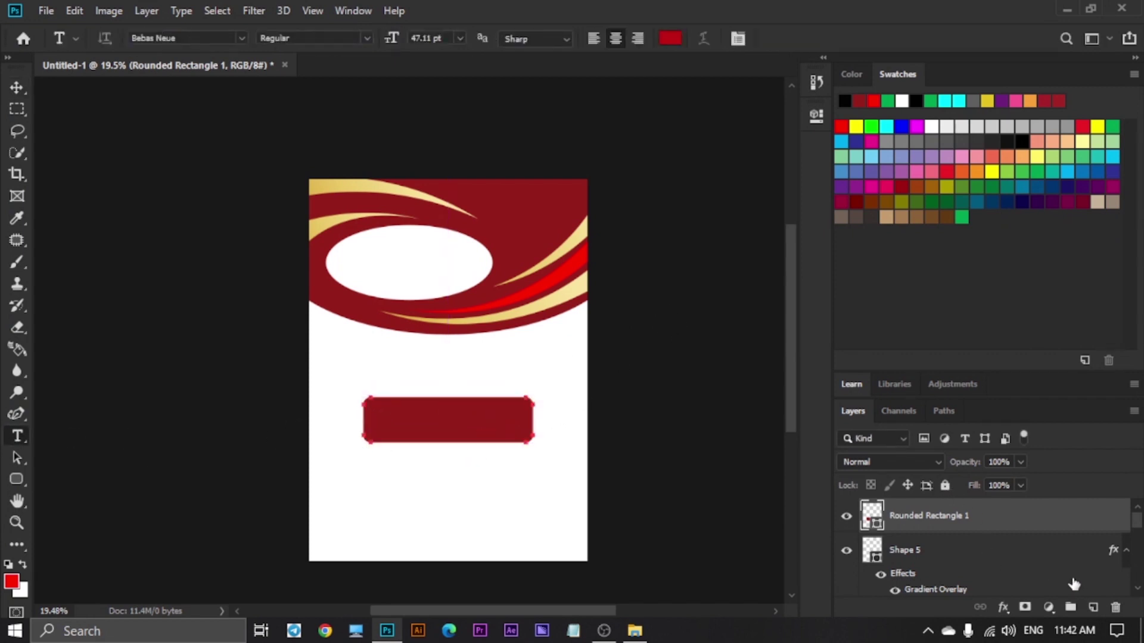
pyautogui.click(394, 417)
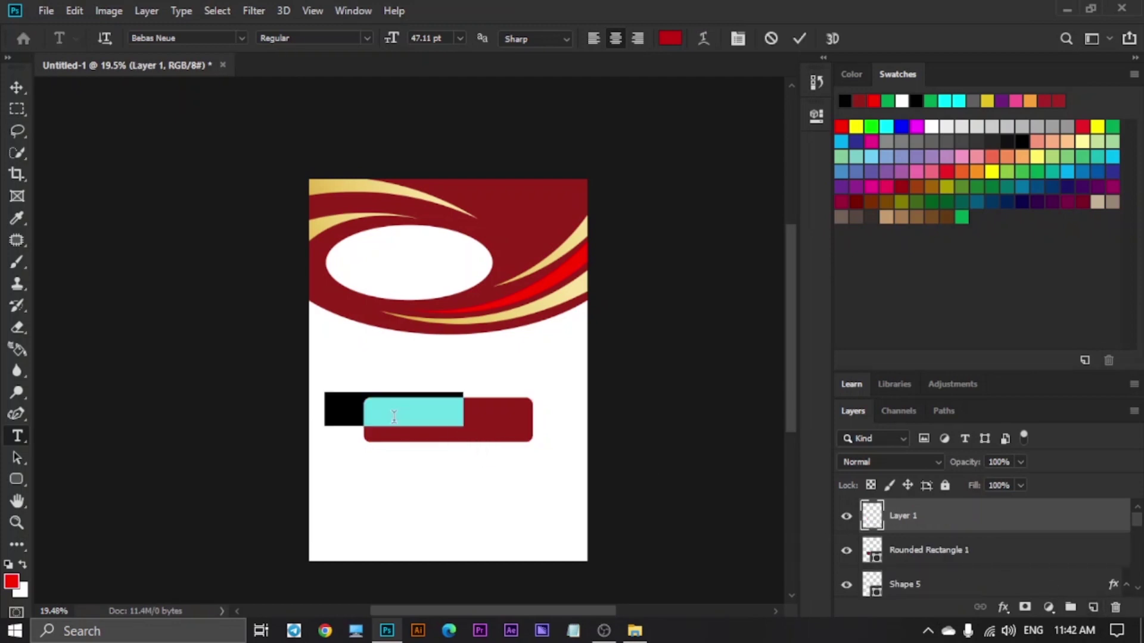
pyautogui.press('BackSpace')
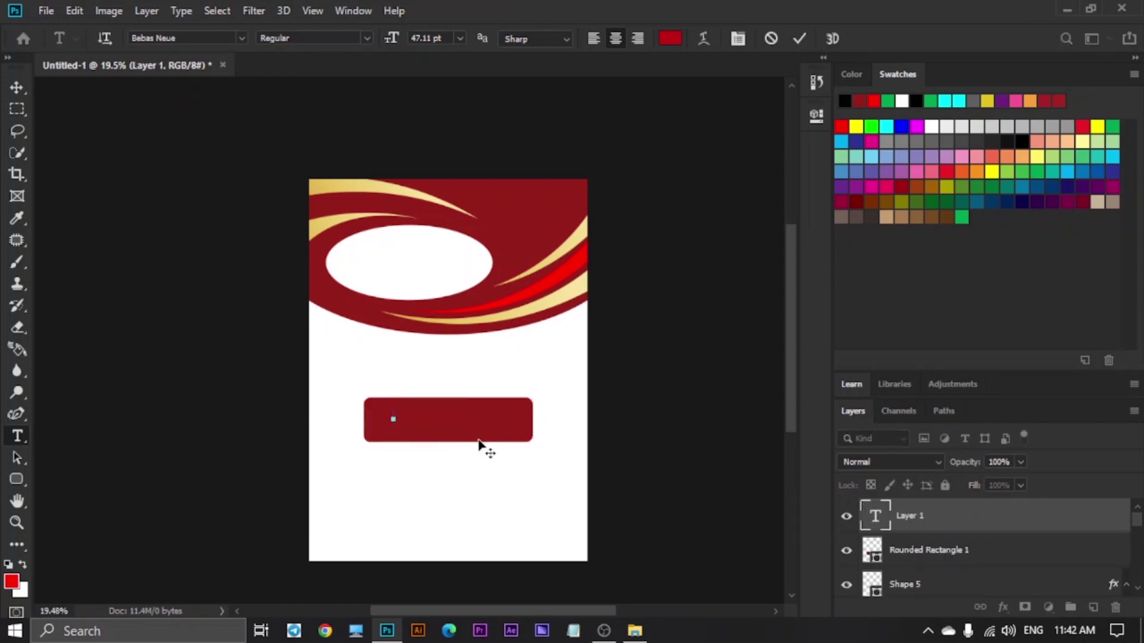
pyautogui.write('I')
pyautogui.write('B')
pyautogui.write('EATION')
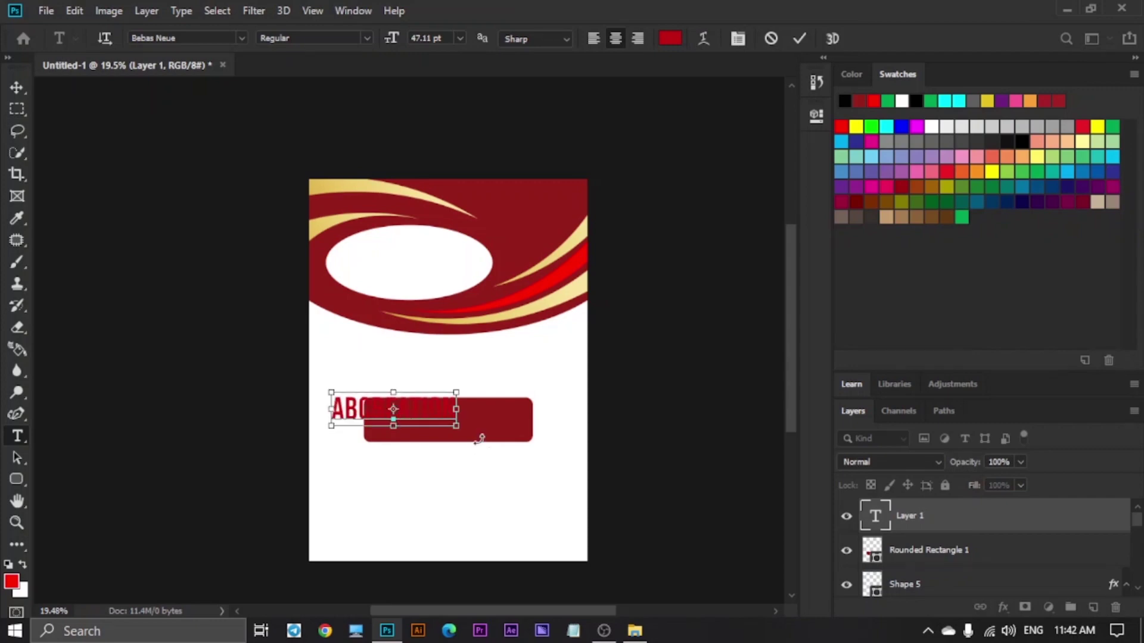
pyautogui.hotkey('ctrl', 'a')
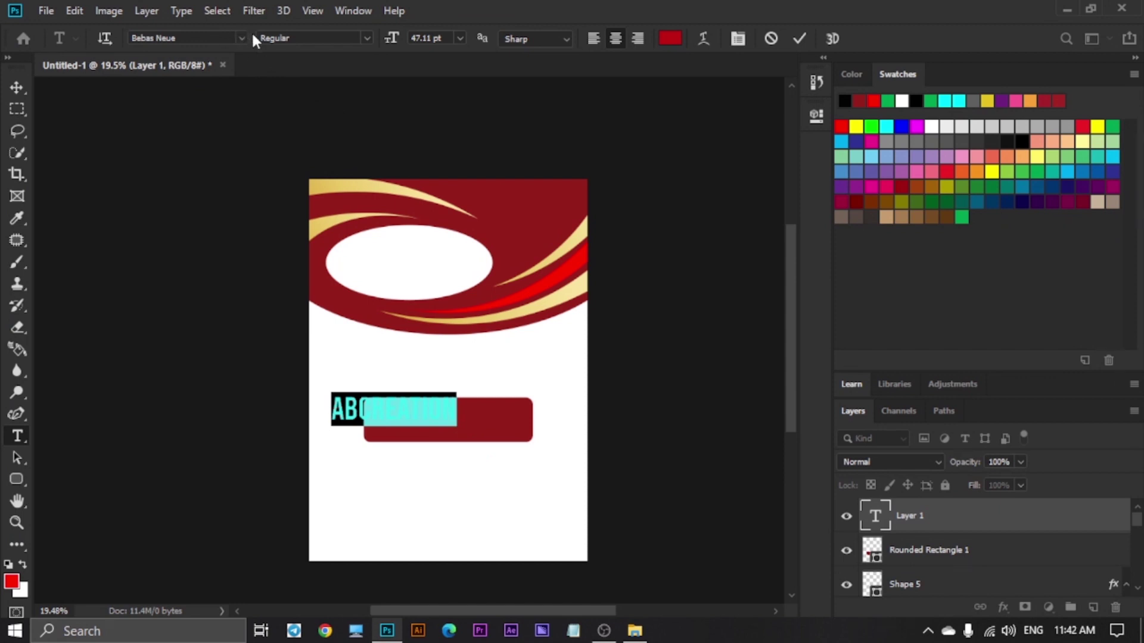
# Set the text to Heading Pro Trial Bold in white #ffffff
pyautogui.click(242, 37)
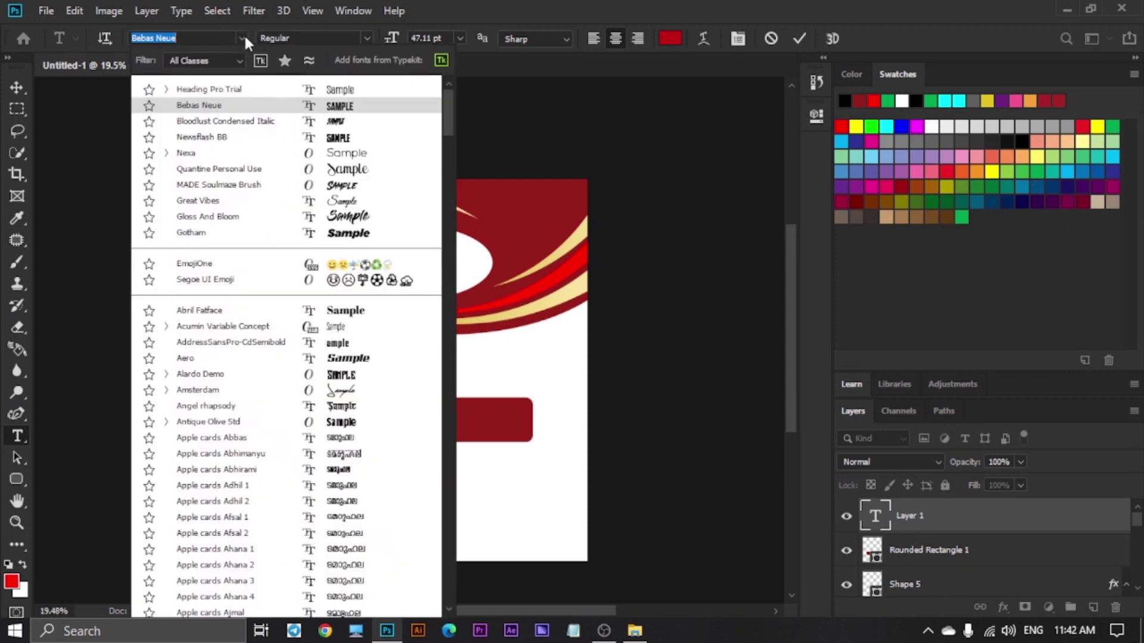
pyautogui.click(256, 93)
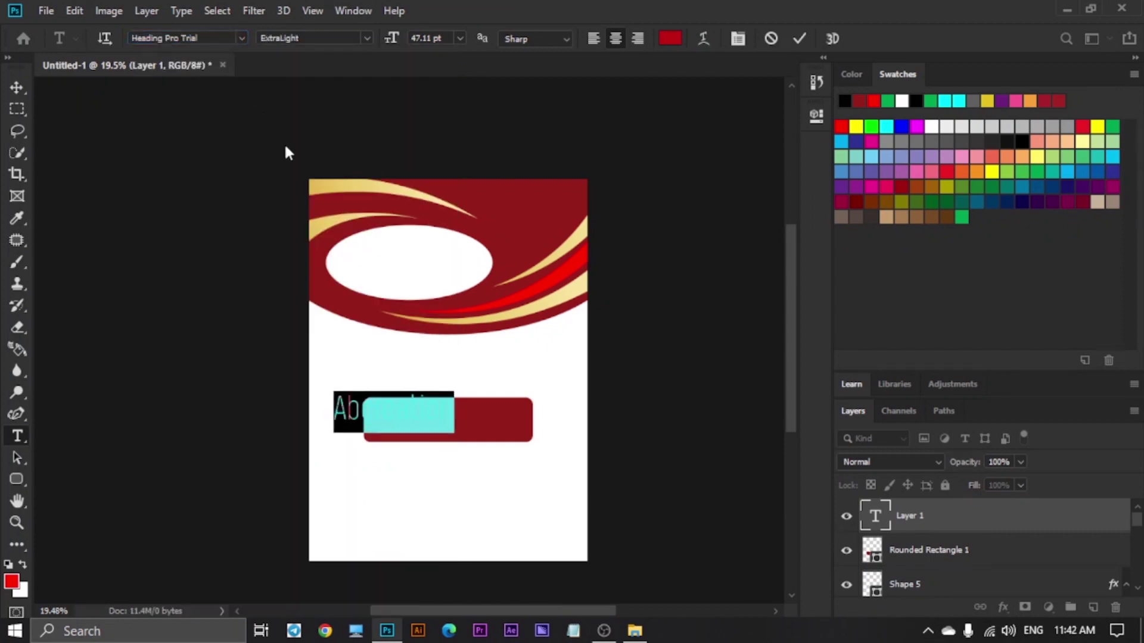
pyautogui.click(372, 38)
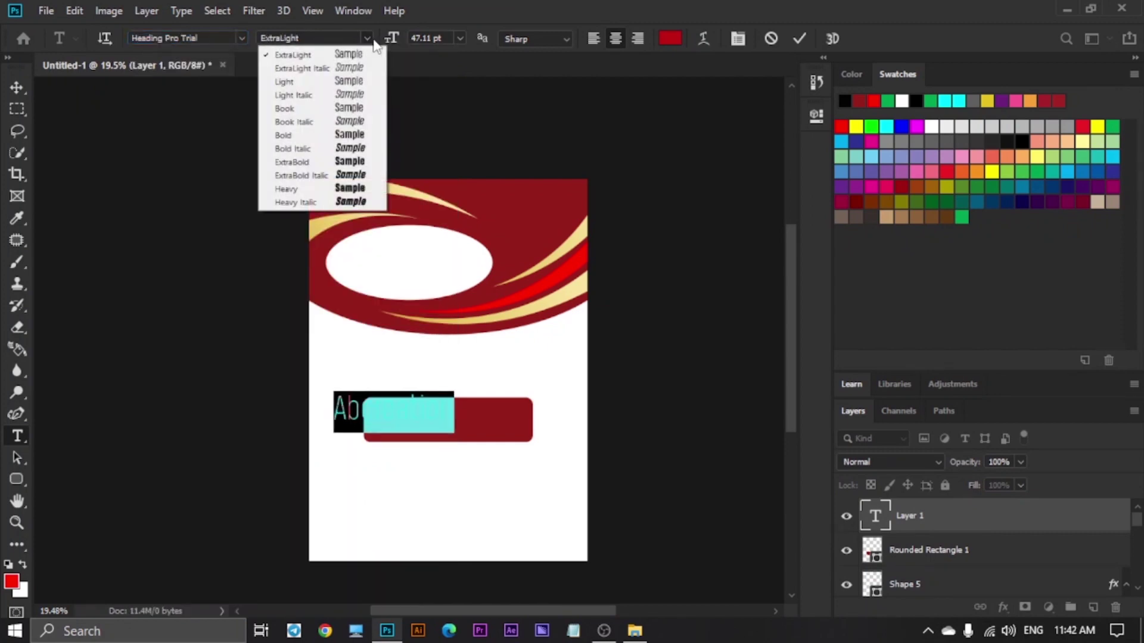
pyautogui.click(327, 136)
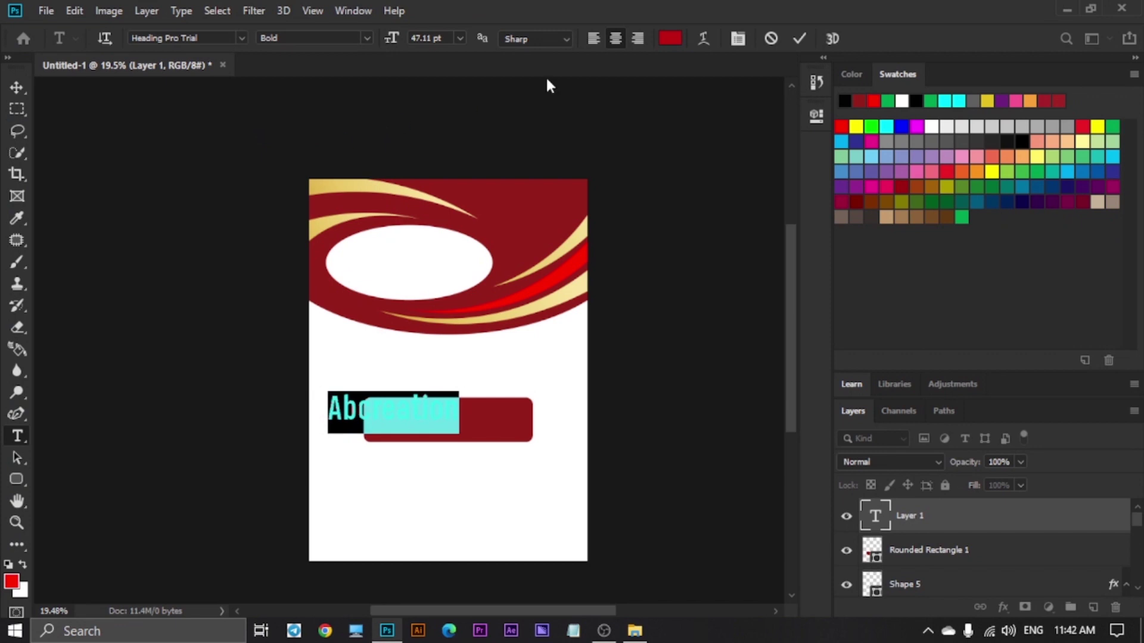
pyautogui.click(668, 44)
pyautogui.write('ffffff')
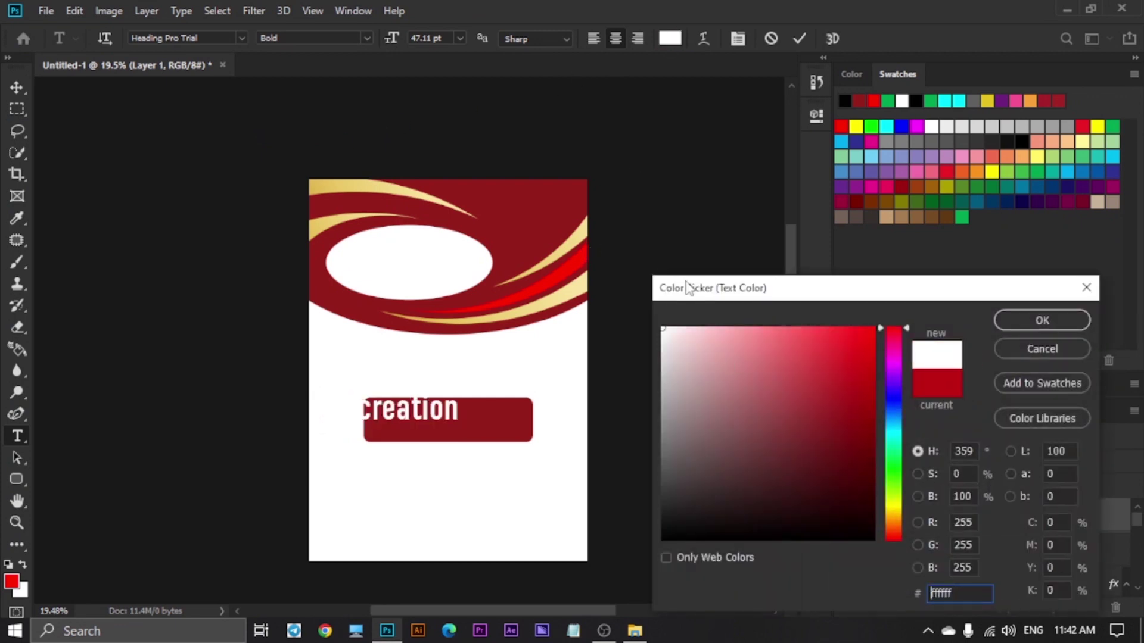
pyautogui.click(1026, 325)
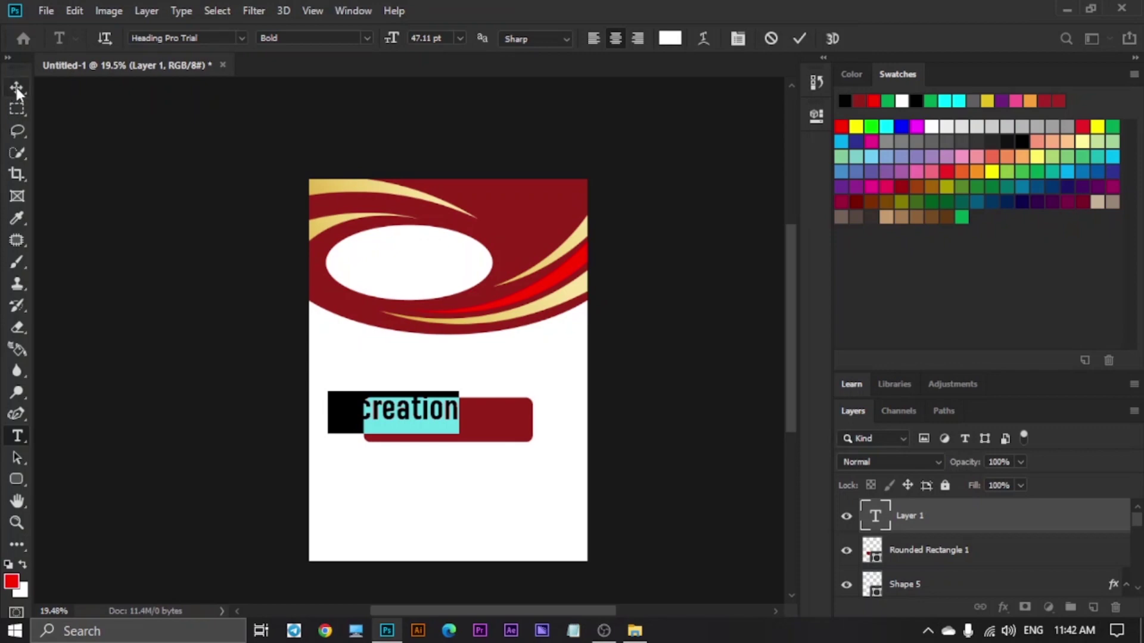
pyautogui.click(16, 89)
# Stretch the Abcreation text wider and centre it on the rounded rectangle
pyautogui.click(462, 419)
pyautogui.moveTo(462, 419); pyautogui.dragTo(498, 434)
pyautogui.hotkey('ctrl', 'z')
pyautogui.press('ctrl')
pyautogui.hotkey('ctrl', 't')
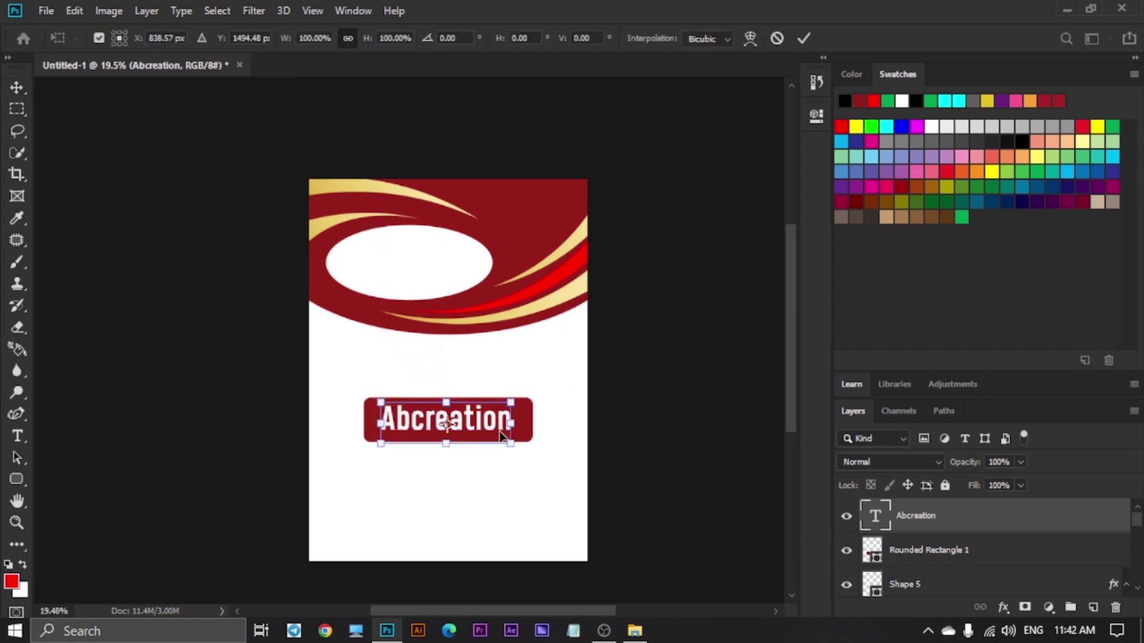
pyautogui.moveTo(514, 421); pyautogui.dragTo(528, 421)
pyautogui.press('Return')
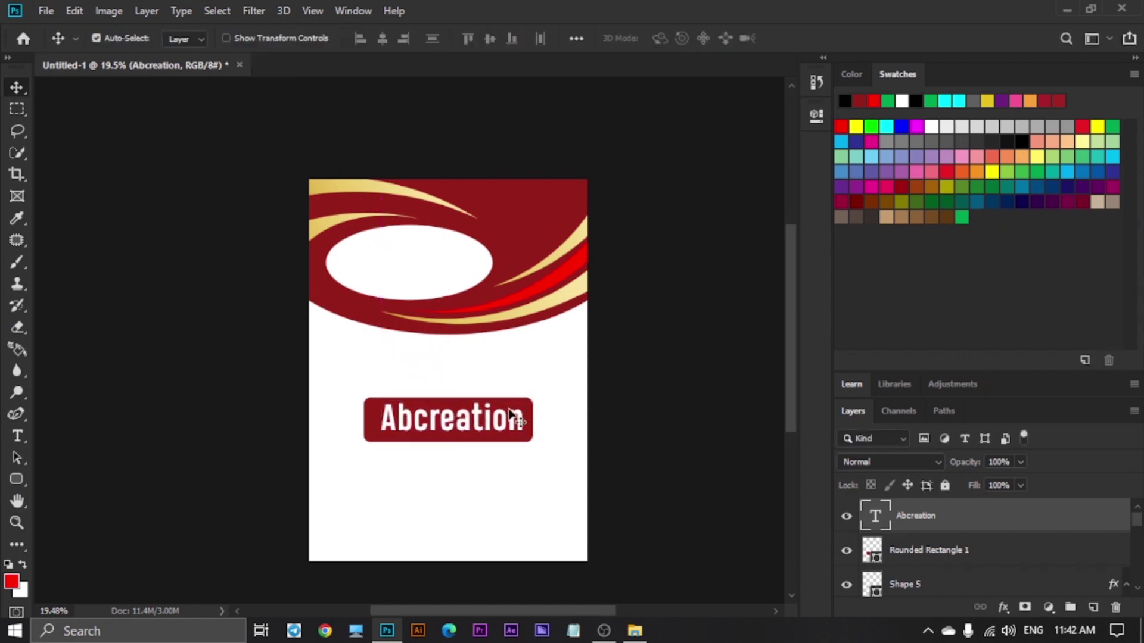
pyautogui.moveTo(476, 426); pyautogui.dragTo(473, 425)
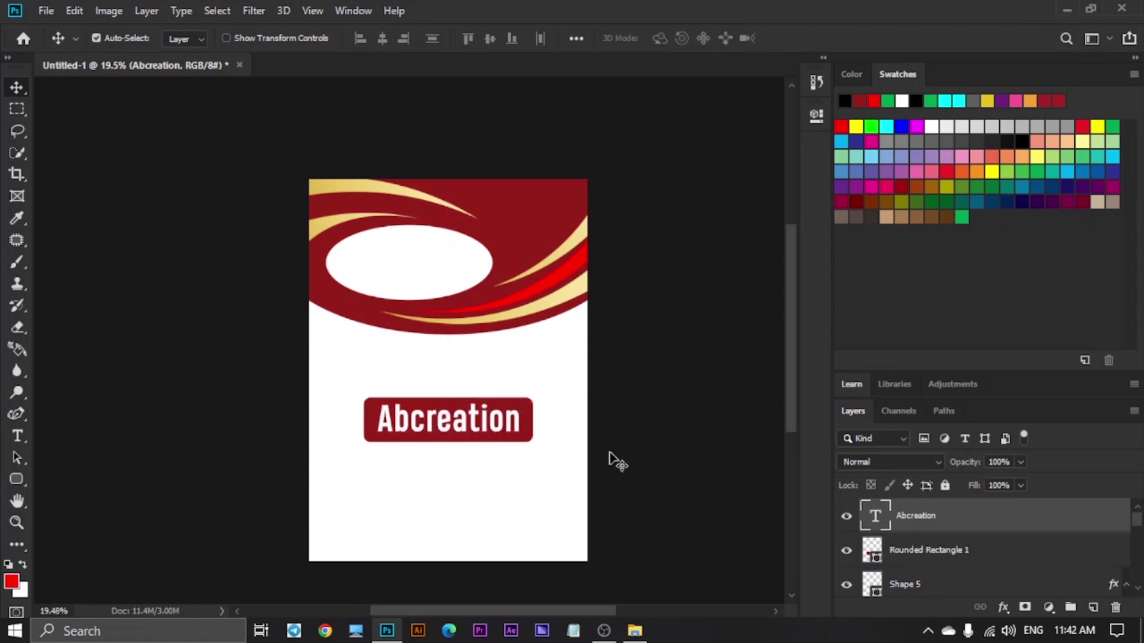
# Convert the Abcreation text and Rounded Rectangle 1 into a single Abcreation smart object
pyautogui.keyDown('ctrl'); pyautogui.click(960, 562); pyautogui.keyUp('ctrl')
pyautogui.rightClick(960, 563)
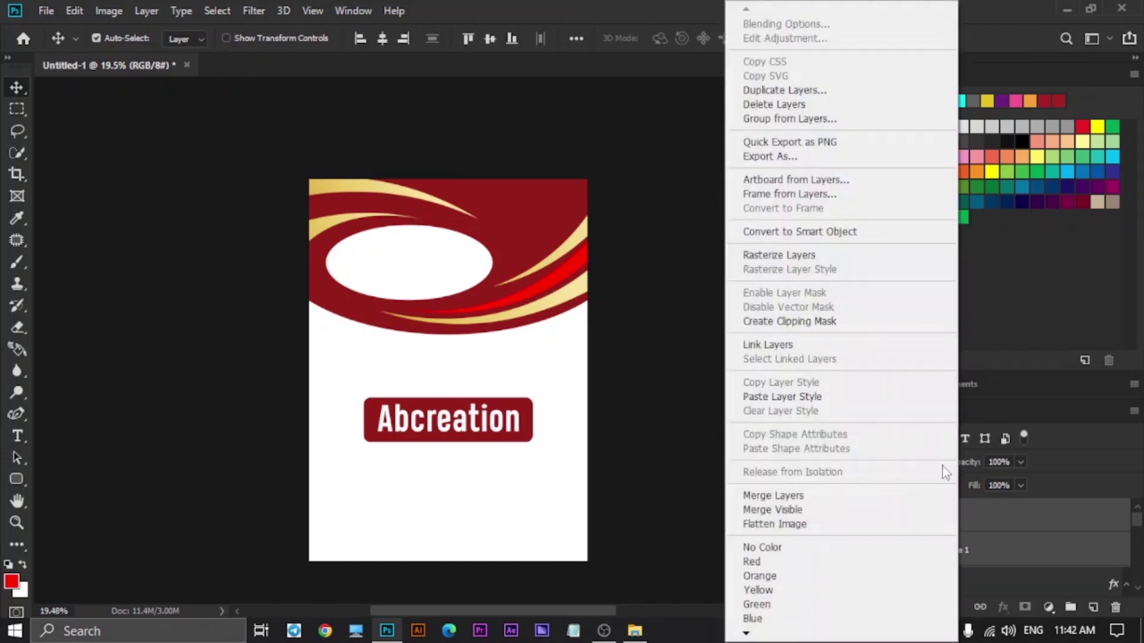
pyautogui.click(905, 239)
pyautogui.click(846, 516)
pyautogui.click(846, 517)
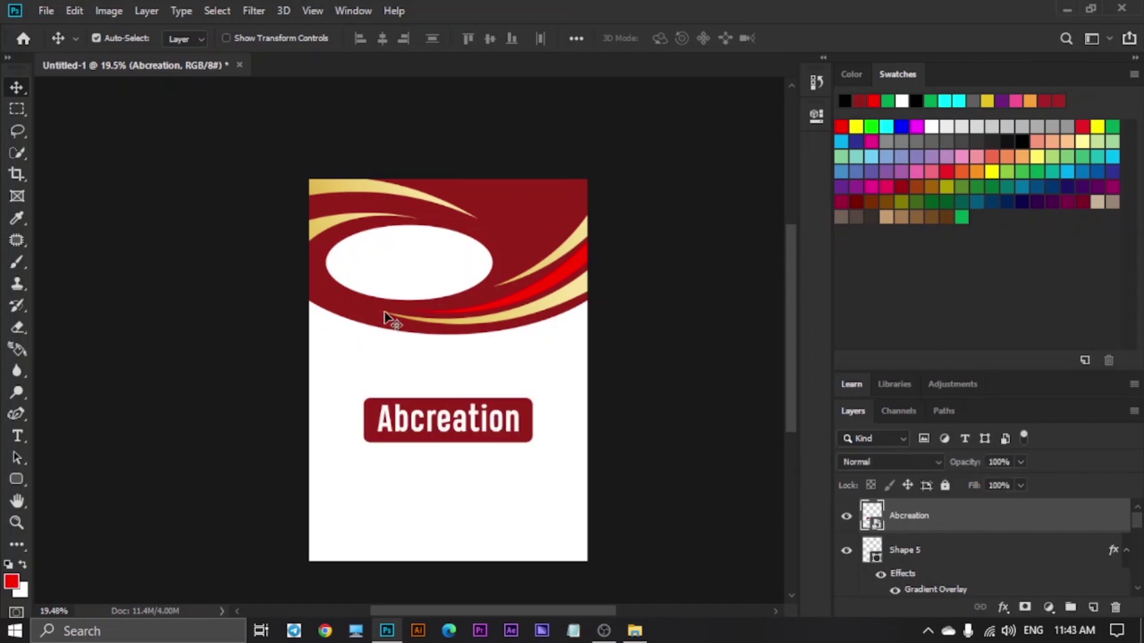
pyautogui.press('ctrl')
pyautogui.hotkey('ctrl', 't')
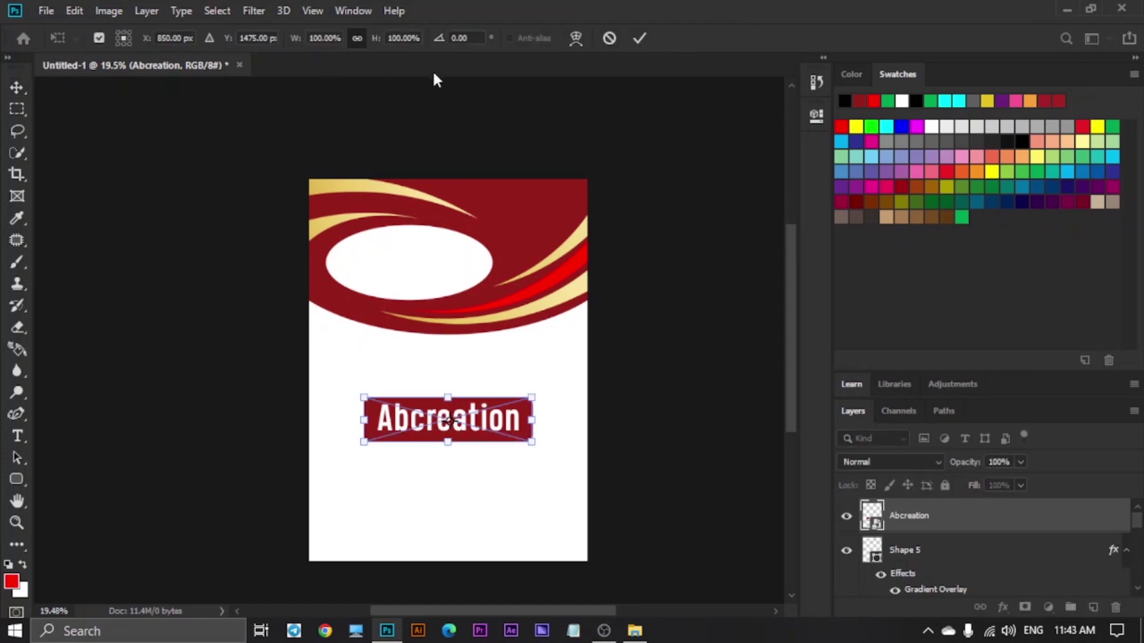
# Warp the Abcreation badge with the Flag preset at about -34.7 bend
pyautogui.click(575, 38)
pyautogui.click(244, 39)
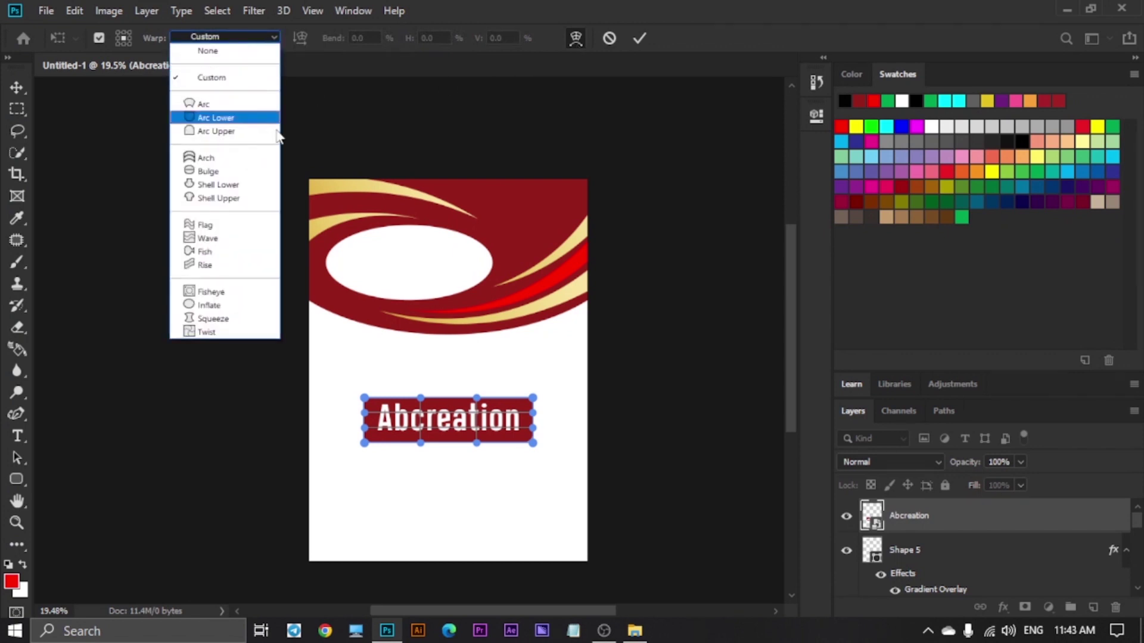
pyautogui.click(205, 225)
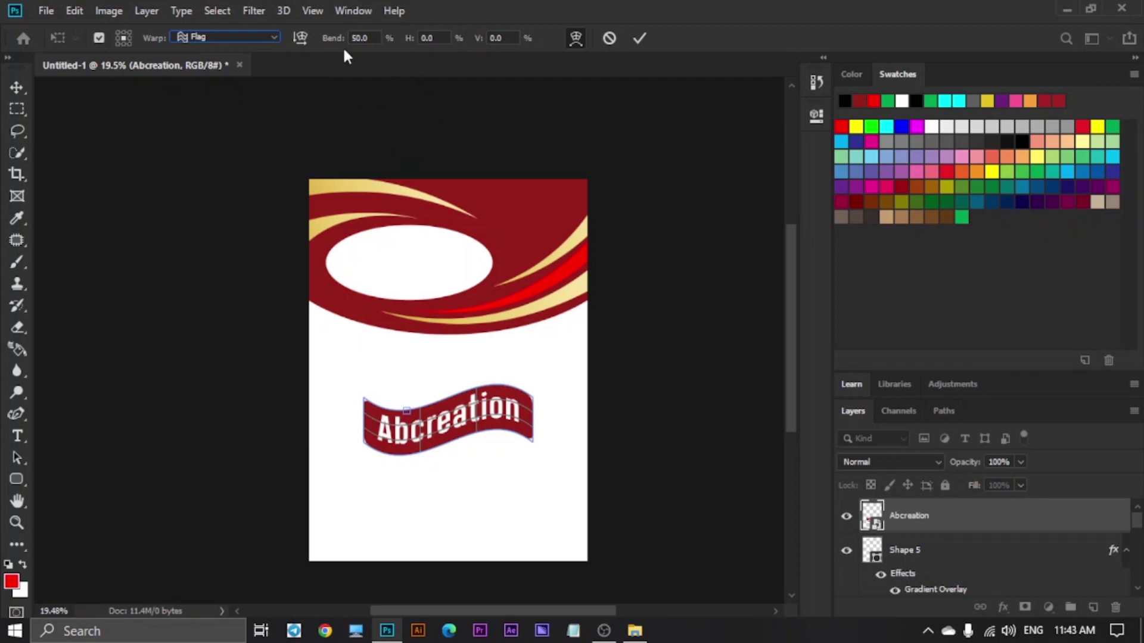
pyautogui.moveTo(327, 38); pyautogui.dragTo(225, 63)
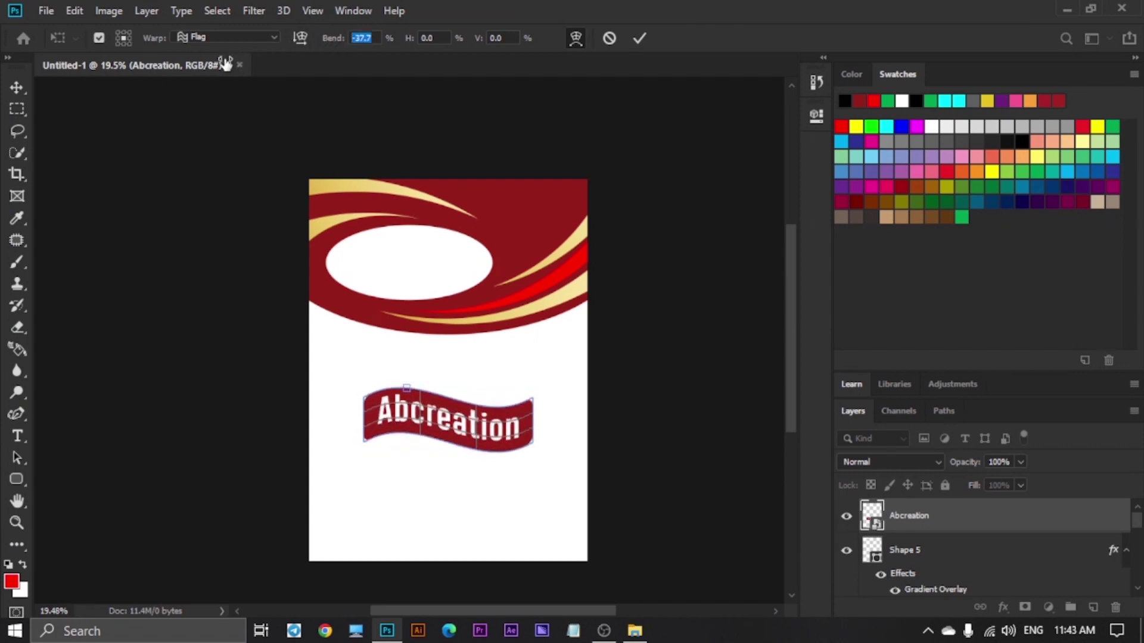
pyautogui.moveTo(226, 64); pyautogui.dragTo(250, 61)
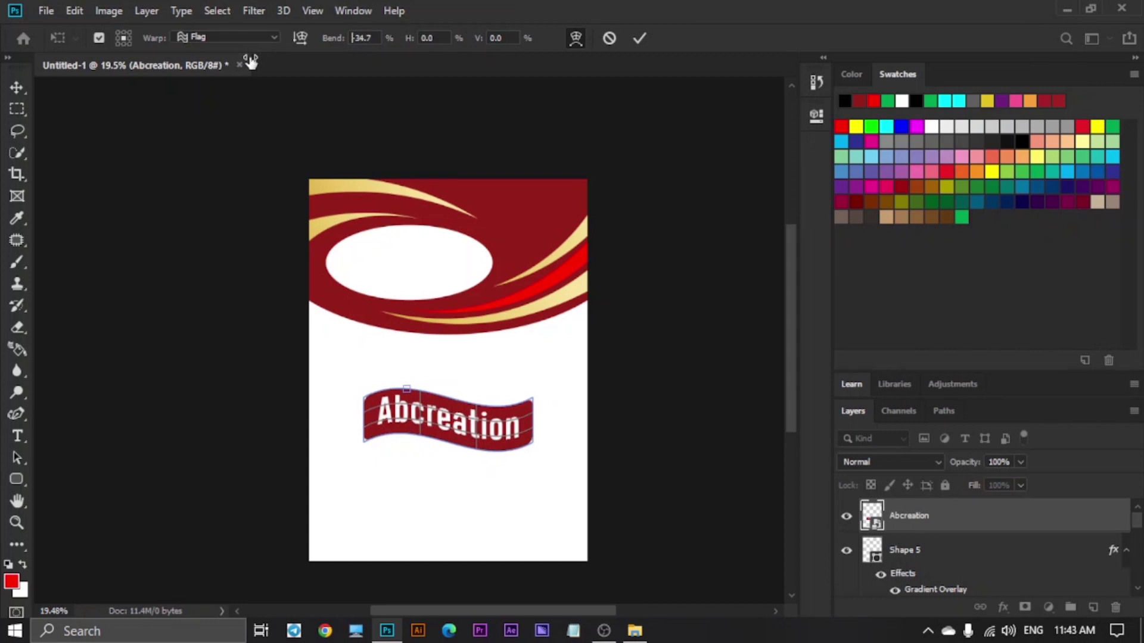
pyautogui.click(640, 38)
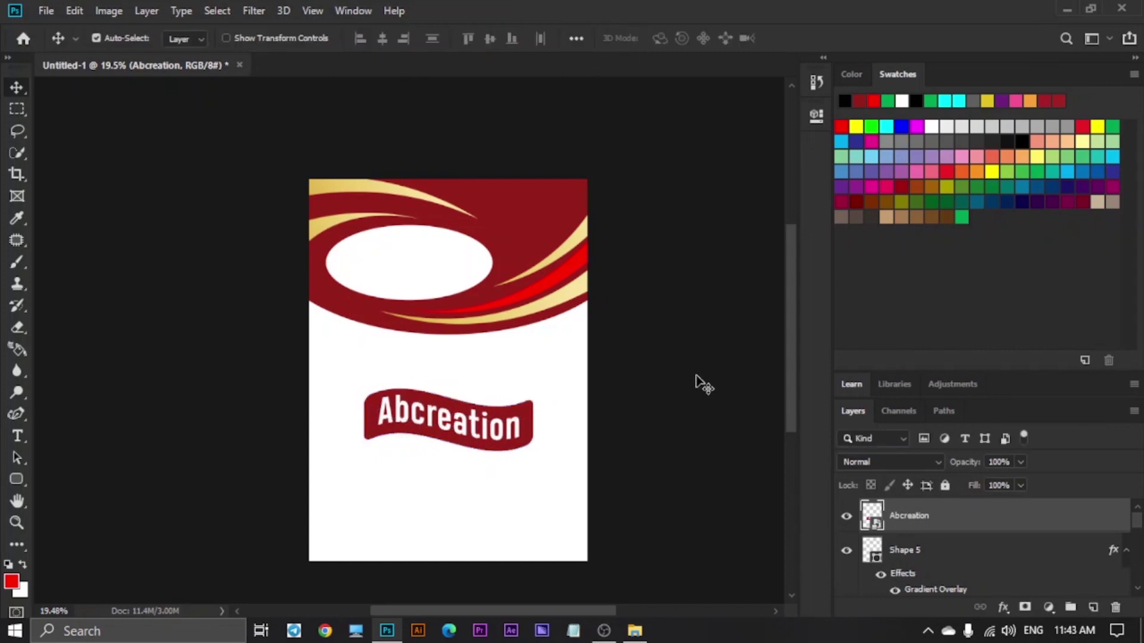
# Scale the warped badge to about 72% and fit it inside the top white oval
pyautogui.hotkey('ctrl', 't')
pyautogui.moveTo(532, 411); pyautogui.dragTo(505, 409)
pyautogui.moveTo(431, 399); pyautogui.dragTo(406, 264)
pyautogui.moveTo(479, 264); pyautogui.dragTo(460, 267)
pyautogui.press('Return')
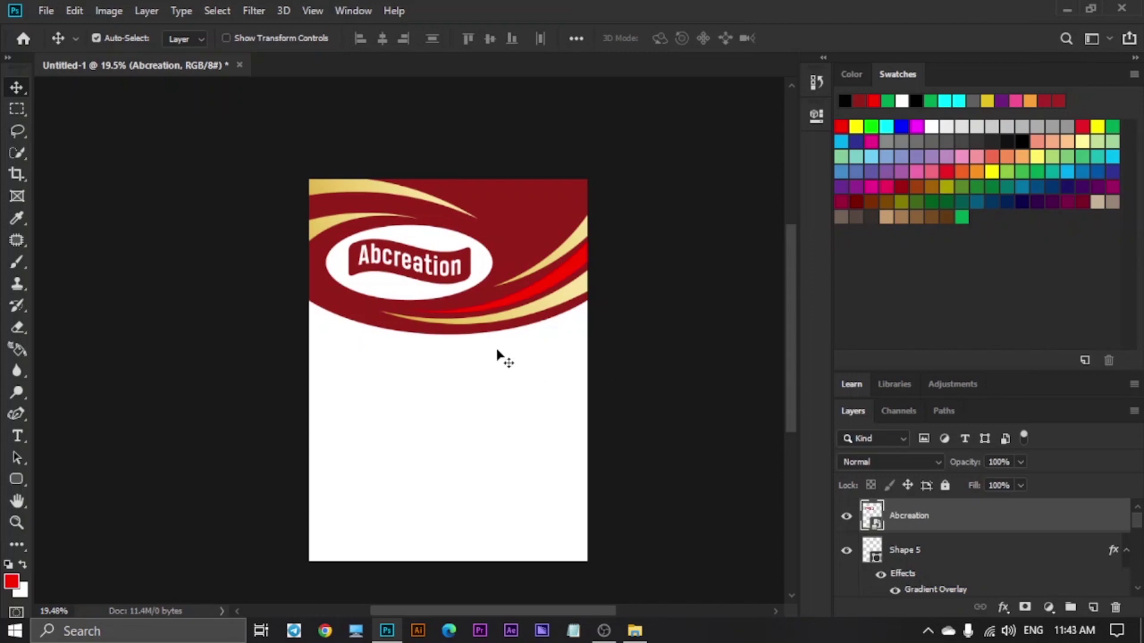
pyautogui.press('z')
pyautogui.moveTo(441, 224); pyautogui.dragTo(365, 377)
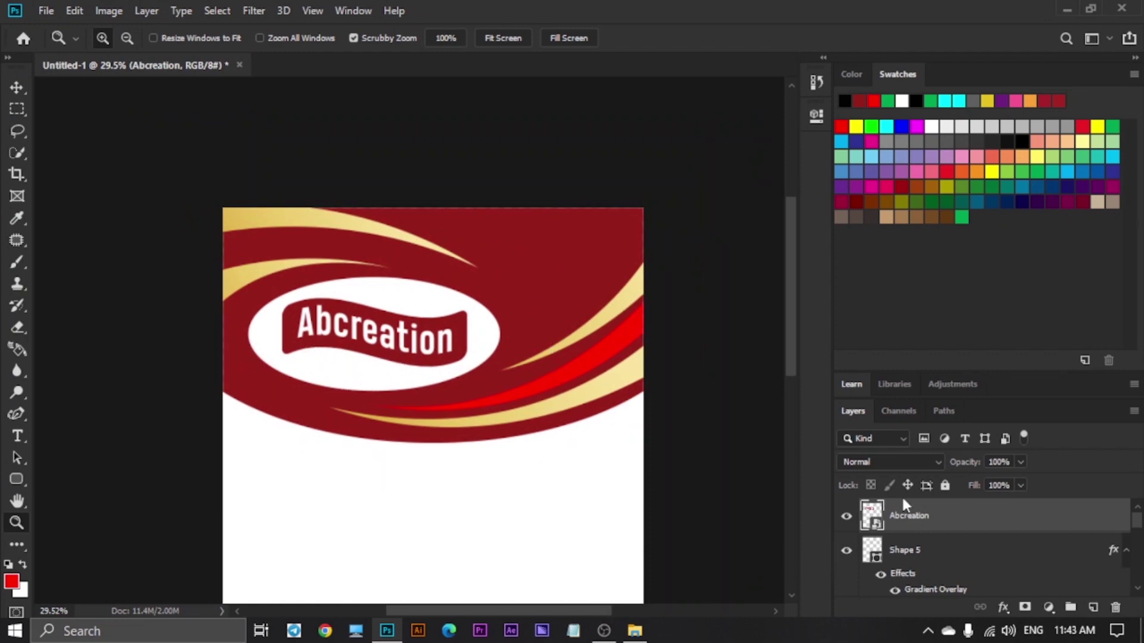
pyautogui.click(1093, 607)
# Draw a closed wavy swoosh shape with the Pen beneath the Abcreation badge
pyautogui.moveTo(472, 394); pyautogui.dragTo(481, 389)
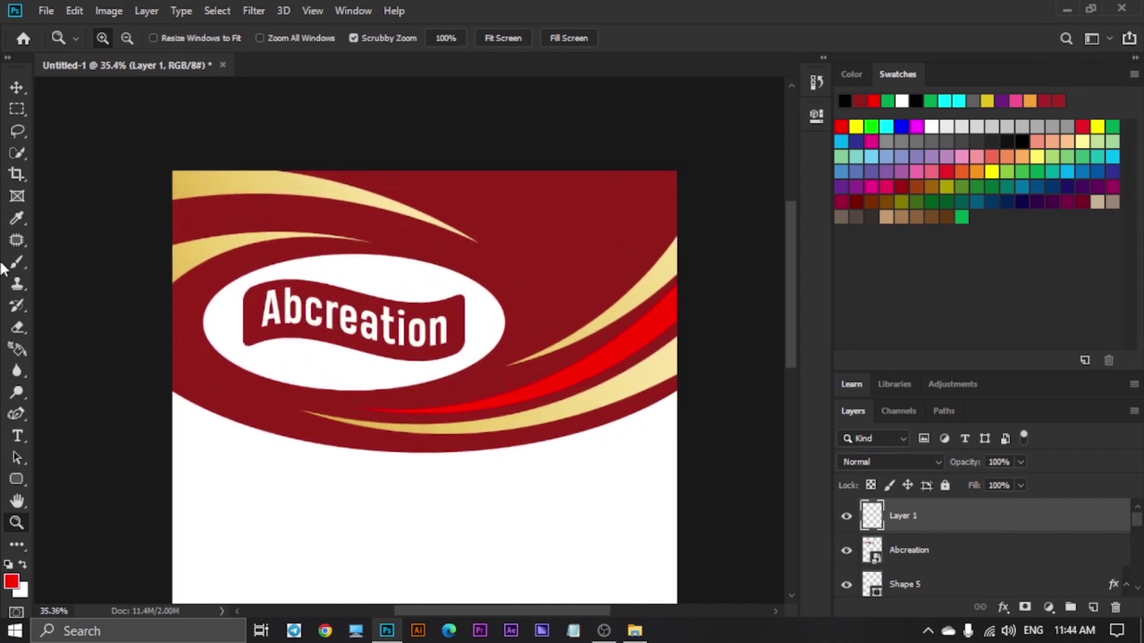
pyautogui.click(18, 416)
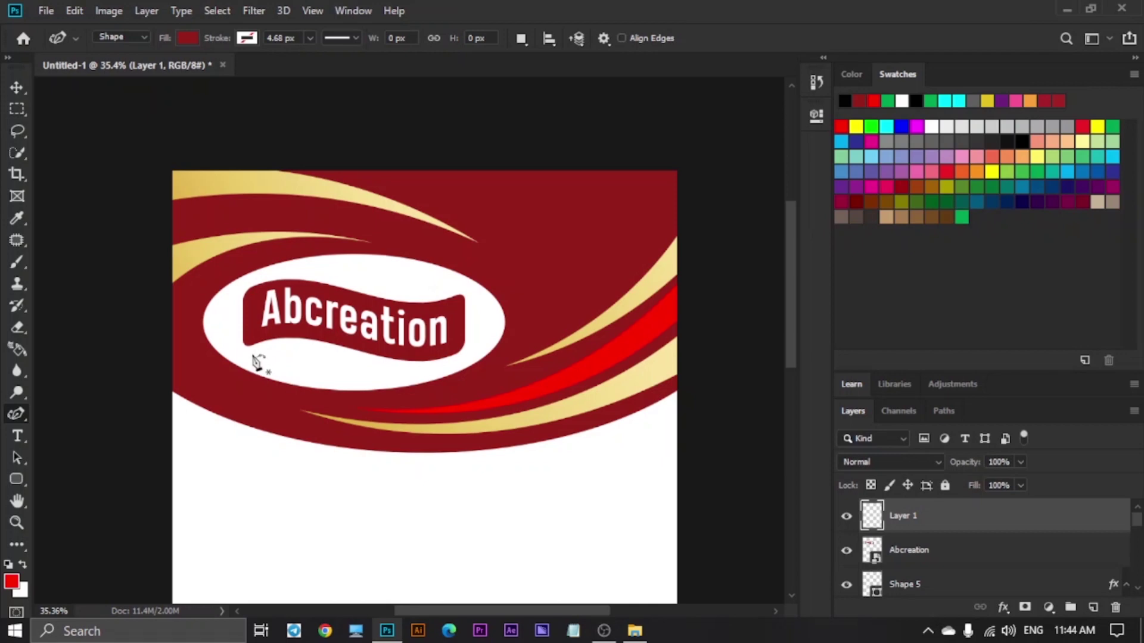
pyautogui.click(250, 355)
pyautogui.moveTo(320, 348); pyautogui.dragTo(331, 351)
pyautogui.click(387, 372)
pyautogui.click(460, 359)
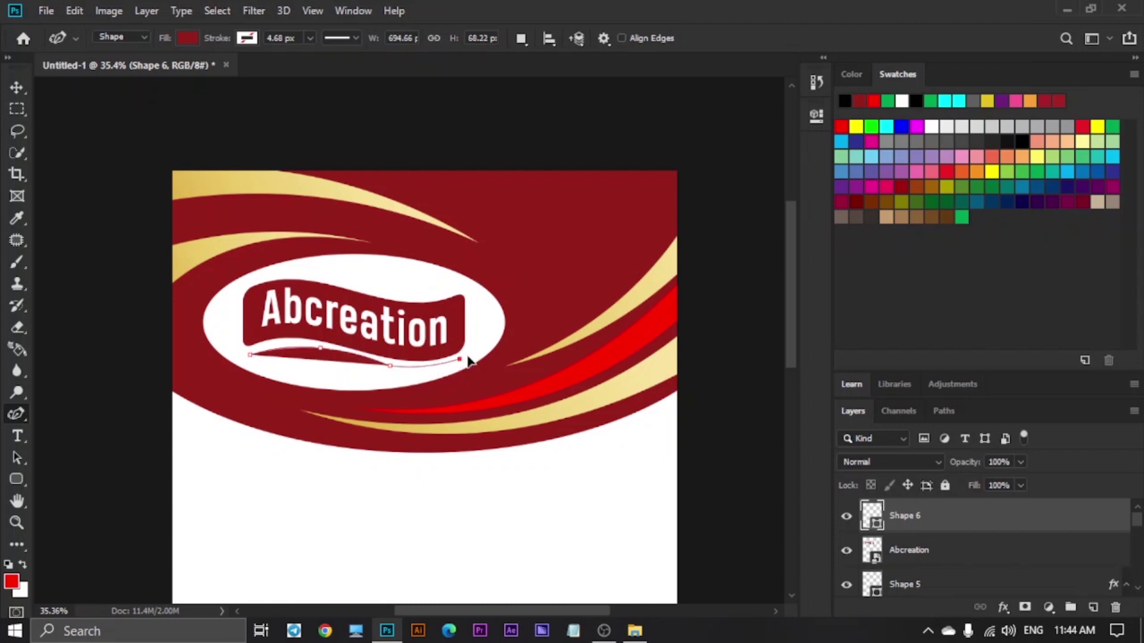
pyautogui.moveTo(463, 361); pyautogui.dragTo(449, 369)
pyautogui.click(466, 352)
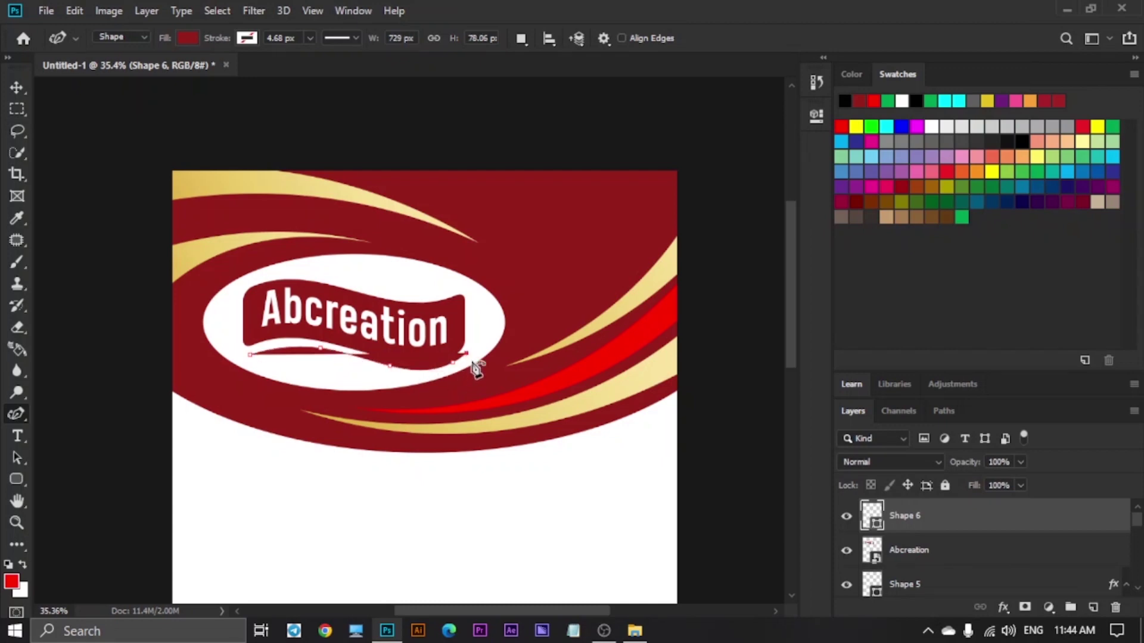
pyautogui.click(437, 373)
pyautogui.moveTo(437, 374); pyautogui.dragTo(281, 370)
pyautogui.click(265, 365)
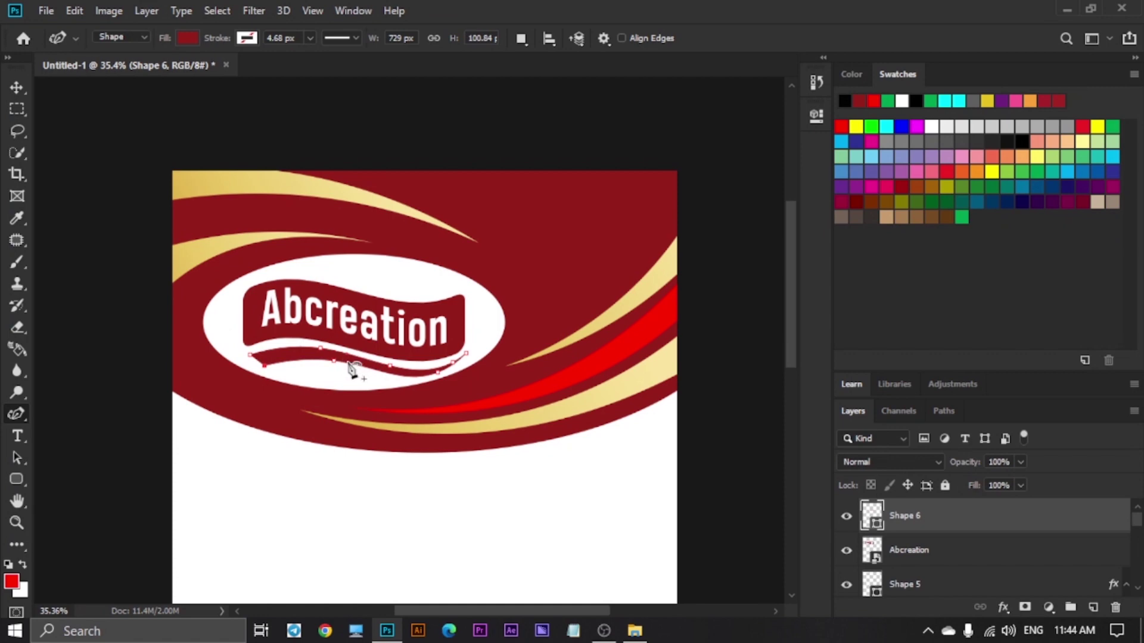
pyautogui.moveTo(268, 371)
pyautogui.mouseDown()
pyautogui.moveTo(286, 369)
pyautogui.moveTo(278, 360)
pyautogui.mouseUp()
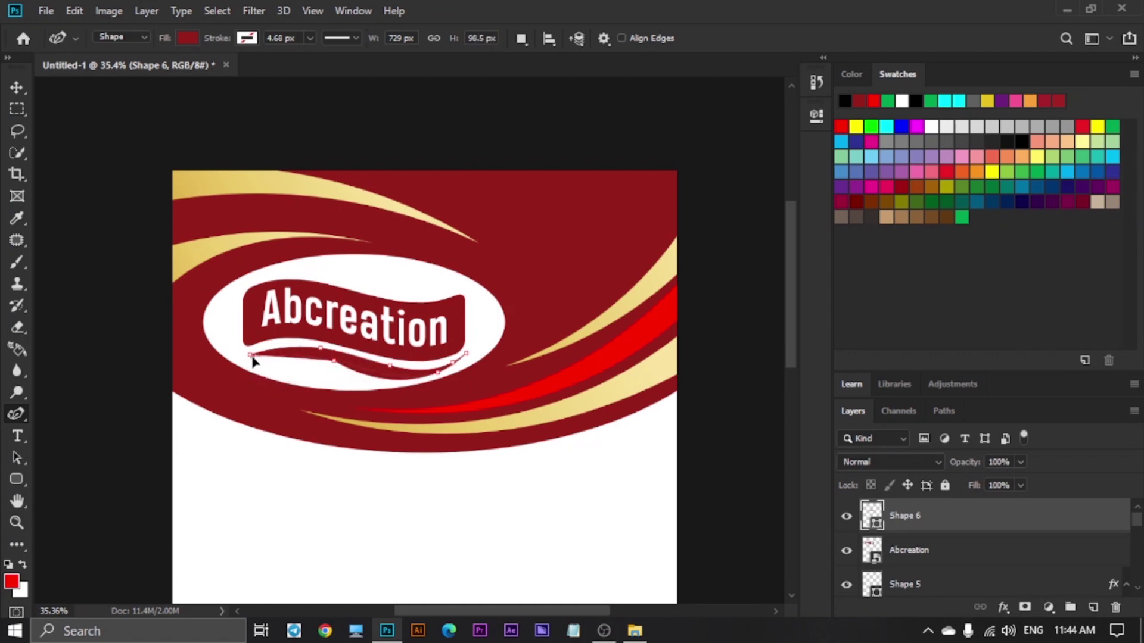
pyautogui.keyDown('ctrl'); pyautogui.click(335, 363); pyautogui.keyUp('ctrl')
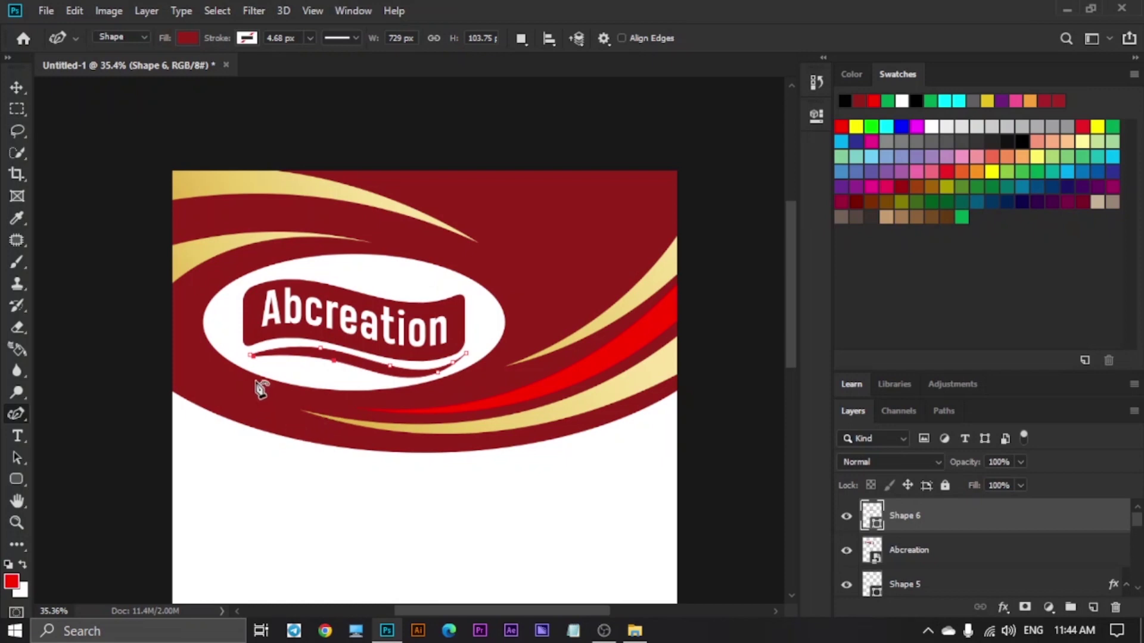
pyautogui.click(252, 359)
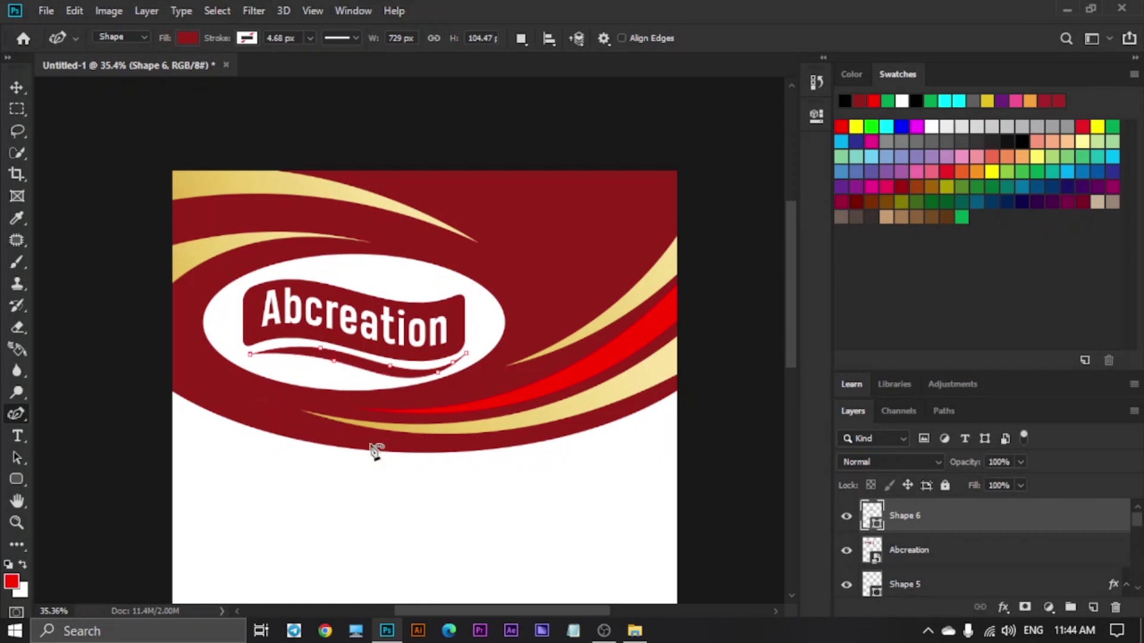
# Give the Shape 6 swoosh a gold Gradient Overlay and view the whole package
pyautogui.doubleClick(986, 526)
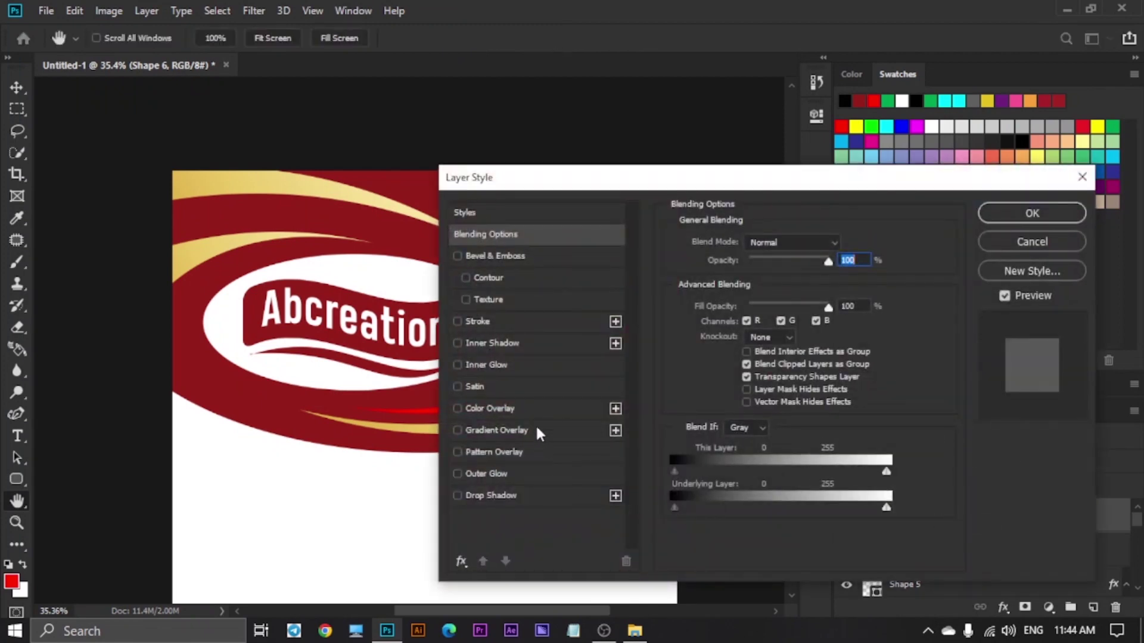
pyautogui.click(513, 430)
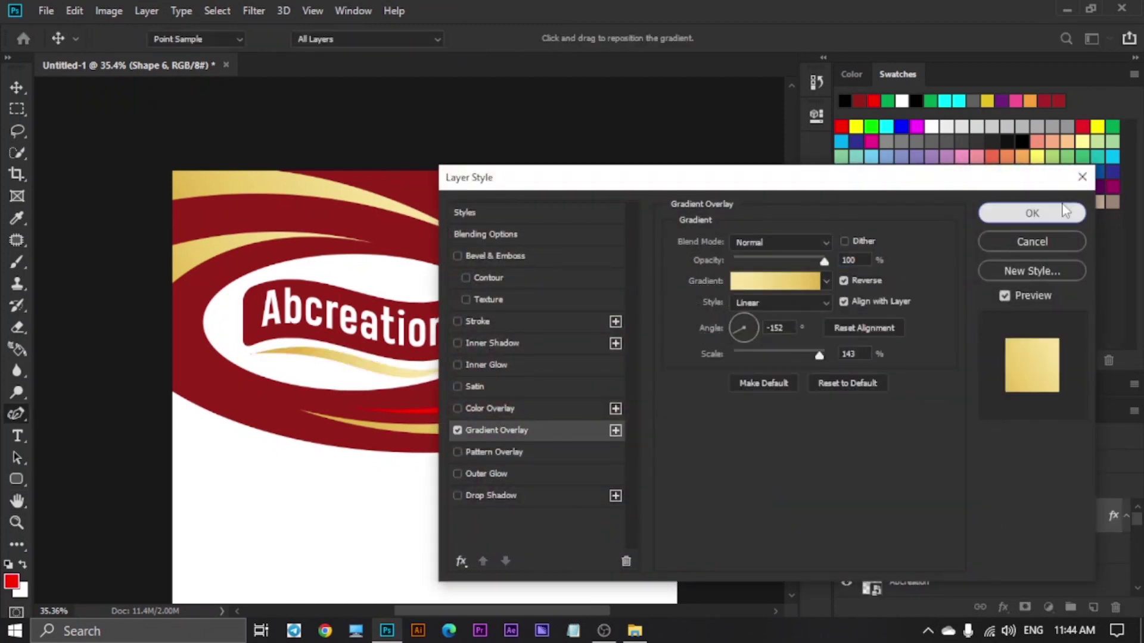
pyautogui.click(1065, 209)
pyautogui.click(16, 87)
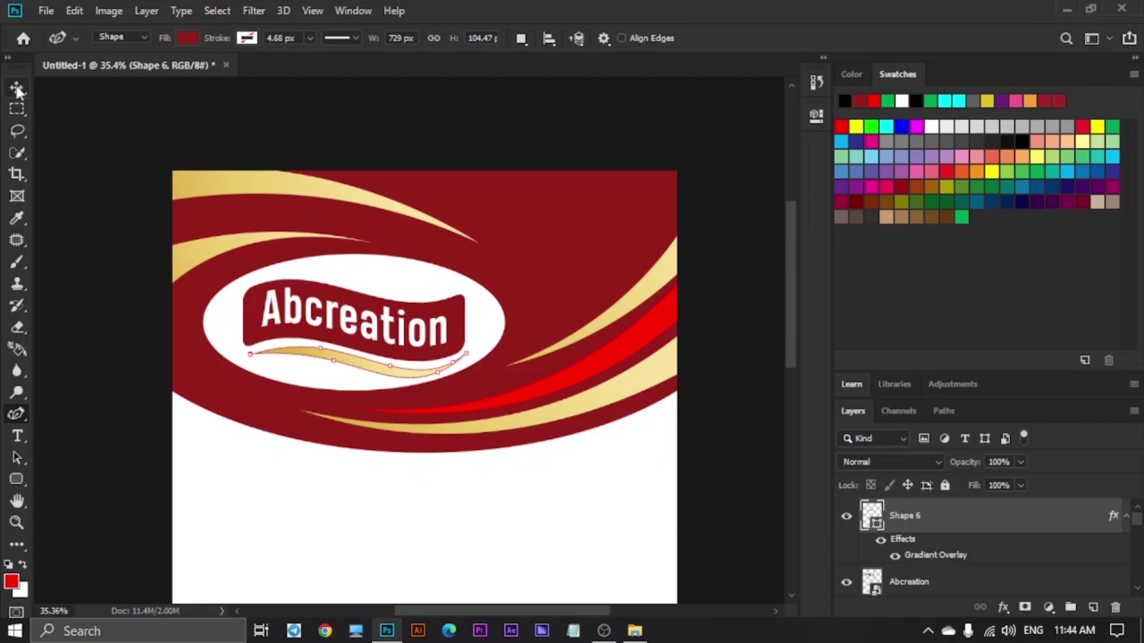
pyautogui.click(69, 158)
pyautogui.click(17, 523)
pyautogui.moveTo(382, 311); pyautogui.dragTo(459, 406)
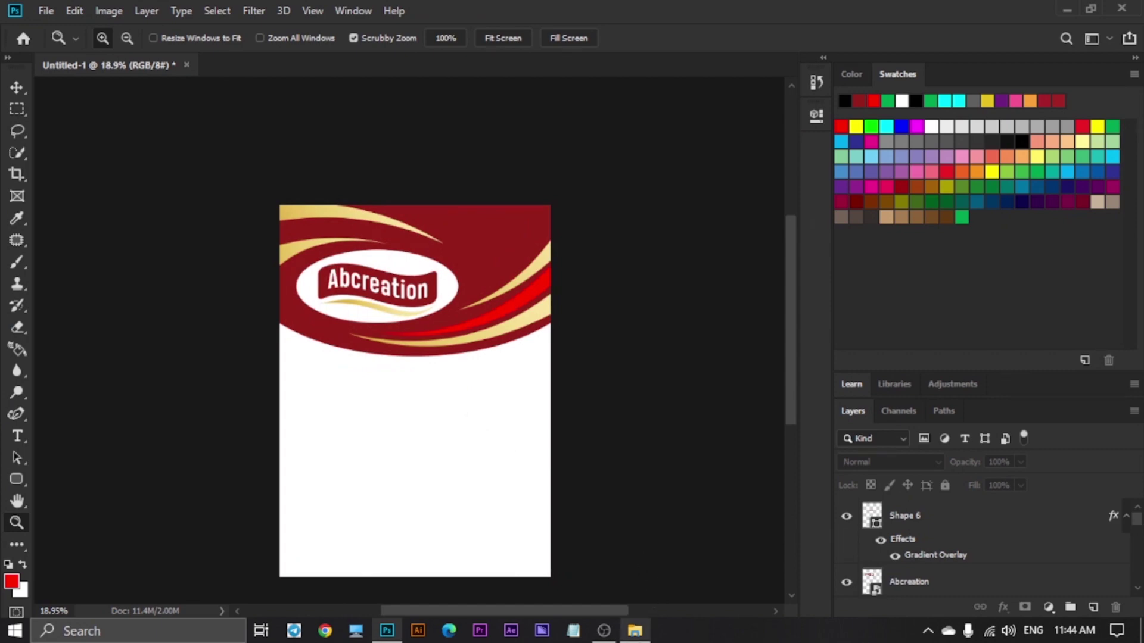
# Drag Chilli1-600x464 from the MOCK UP folder onto the canvas, toward the package bottom
pyautogui.click(635, 630)
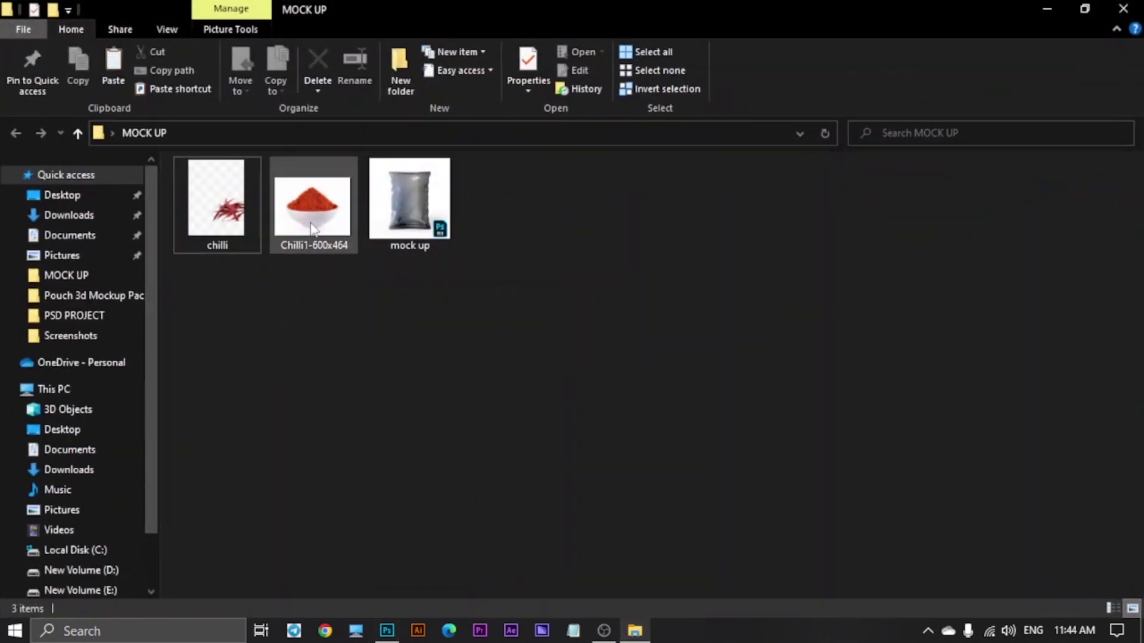
pyautogui.click(311, 226)
pyautogui.moveTo(273, 257); pyautogui.dragTo(414, 474)
pyautogui.moveTo(451, 416); pyautogui.dragTo(448, 494)
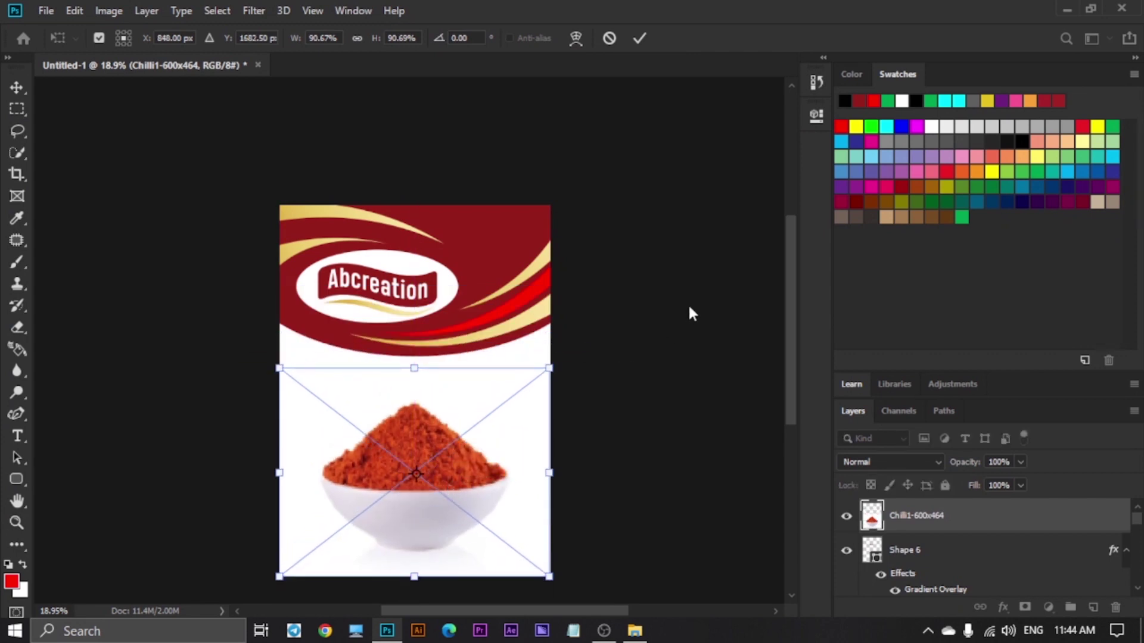
# Commit the bowl photo and Quick Select the chilli bowl and powder
pyautogui.press('Return')
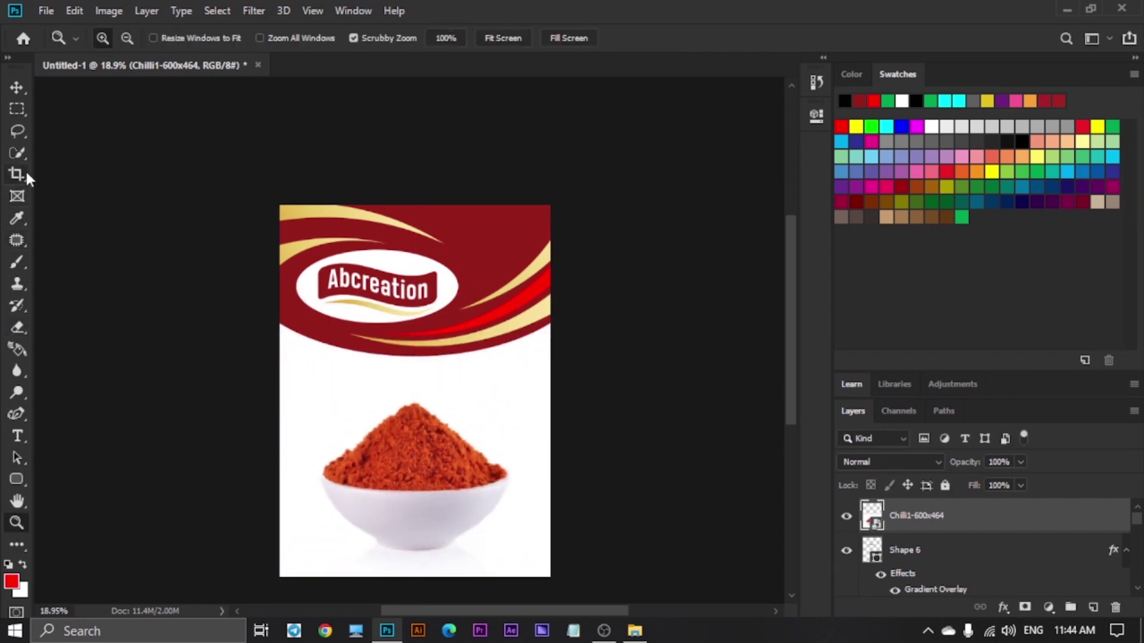
pyautogui.click(17, 153)
pyautogui.click(71, 153)
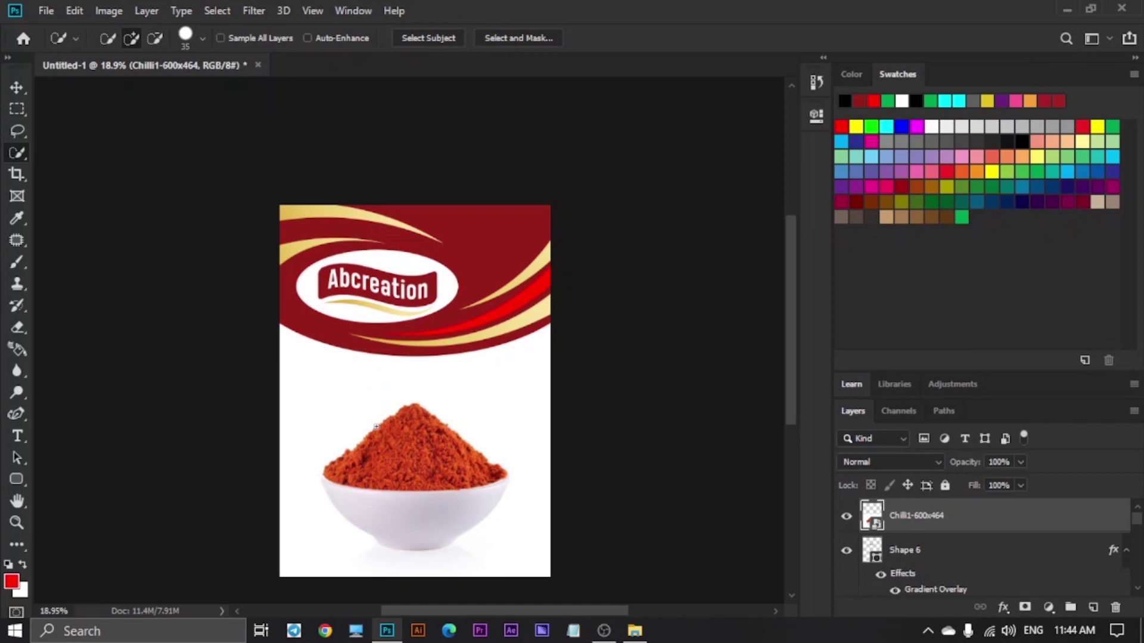
pyautogui.scroll(-2, 413, 373)
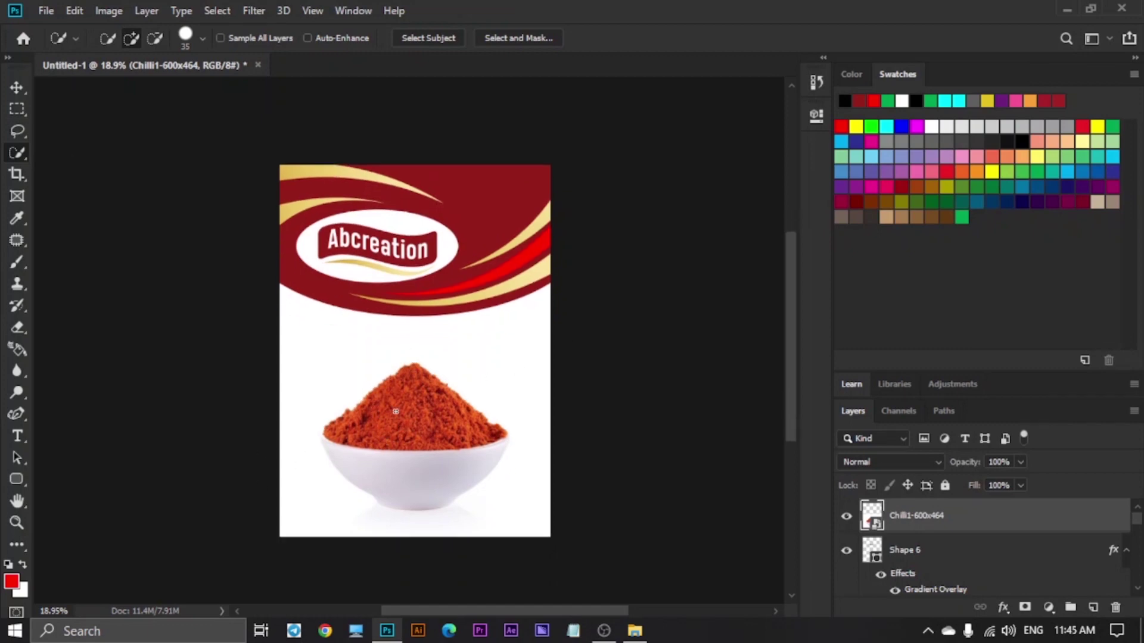
pyautogui.moveTo(353, 439)
pyautogui.mouseDown()
pyautogui.moveTo(396, 411)
pyautogui.moveTo(438, 405)
pyautogui.moveTo(475, 462)
pyautogui.mouseUp()
# Refine the bowl selection in Select and Mask with Feather 1.4 and Smooth 4
pyautogui.click(216, 10)
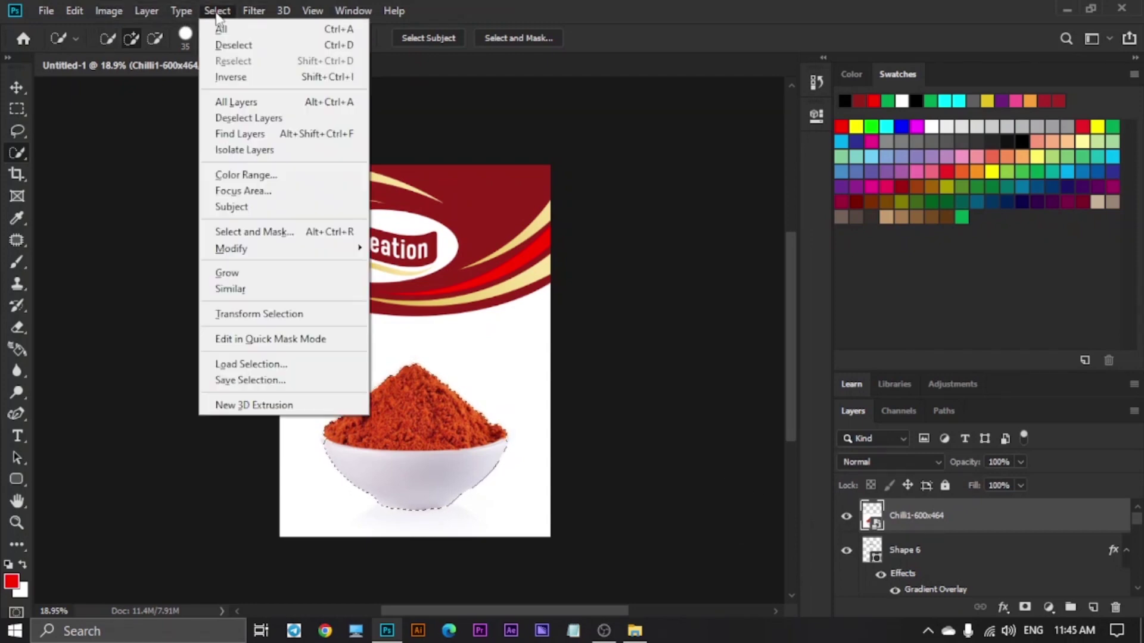
pyautogui.keyDown('shift'); pyautogui.click(286, 231); pyautogui.keyUp('shift')
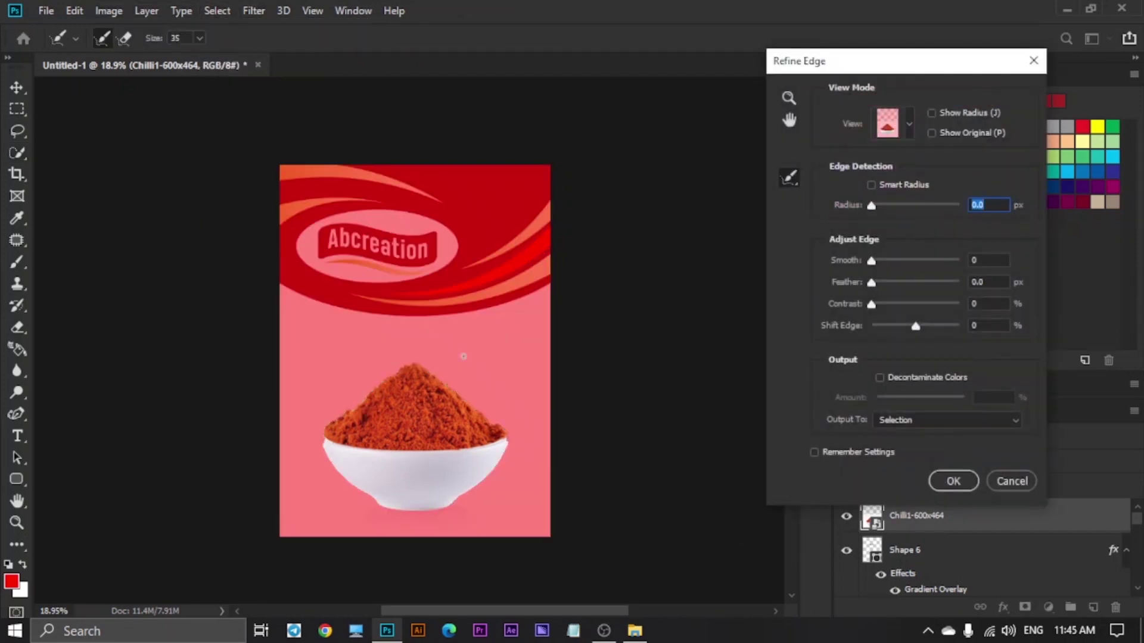
pyautogui.press('z')
pyautogui.click(475, 438)
pyautogui.click(474, 436)
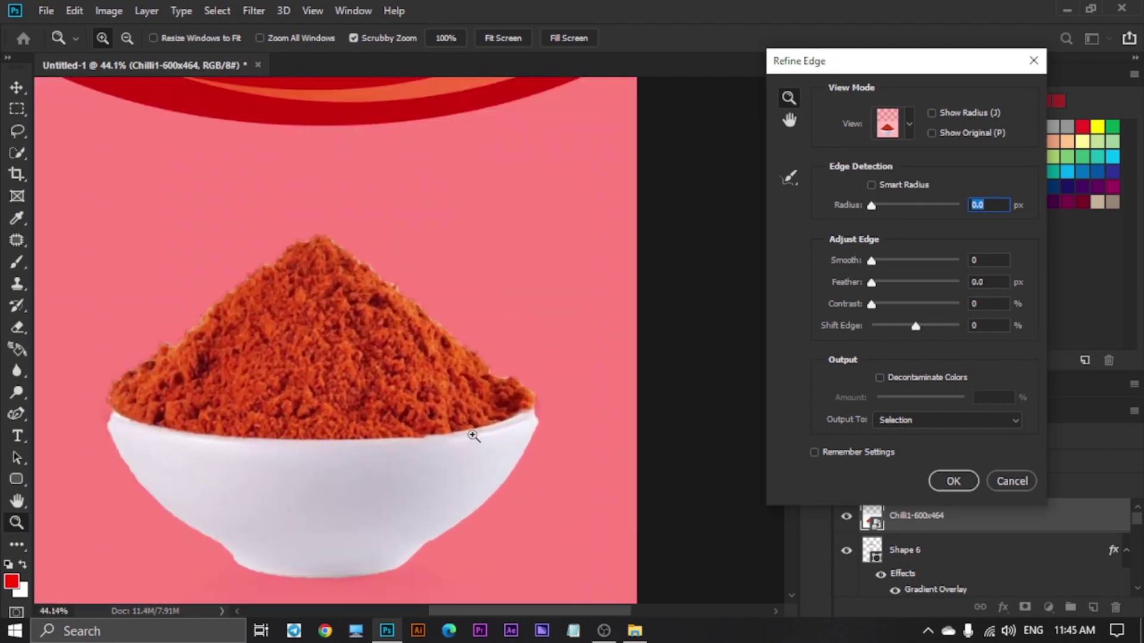
pyautogui.click(878, 284)
pyautogui.click(875, 261)
pyautogui.click(953, 481)
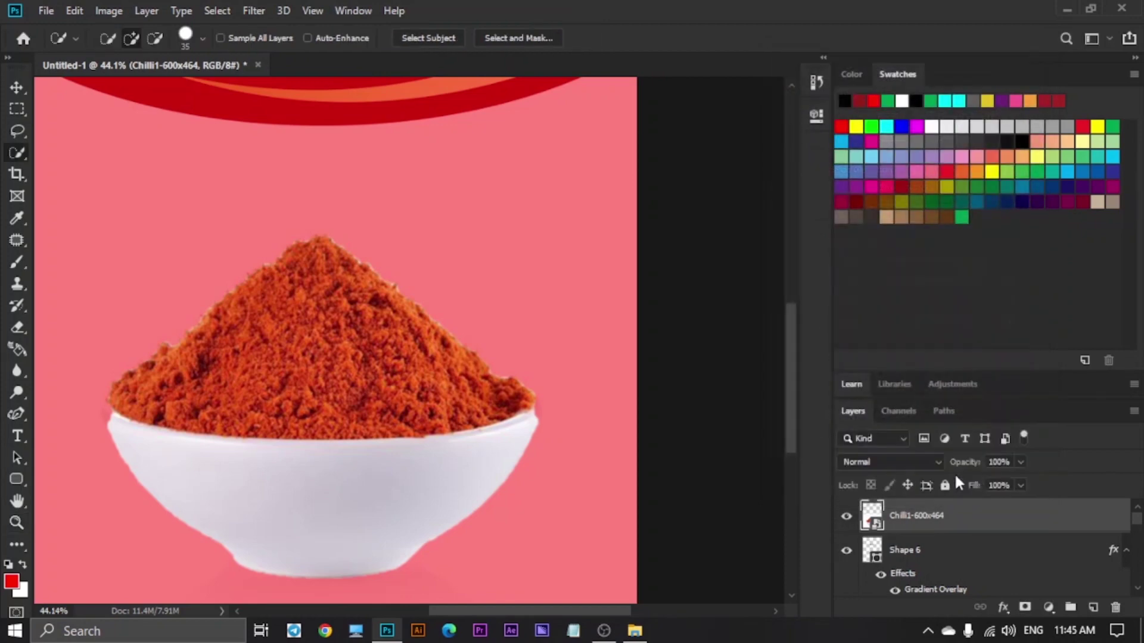
# Add a layer mask from the selection and move the bowl photo lower
pyautogui.press('z')
pyautogui.moveTo(540, 402); pyautogui.dragTo(369, 250)
pyautogui.click(1024, 608)
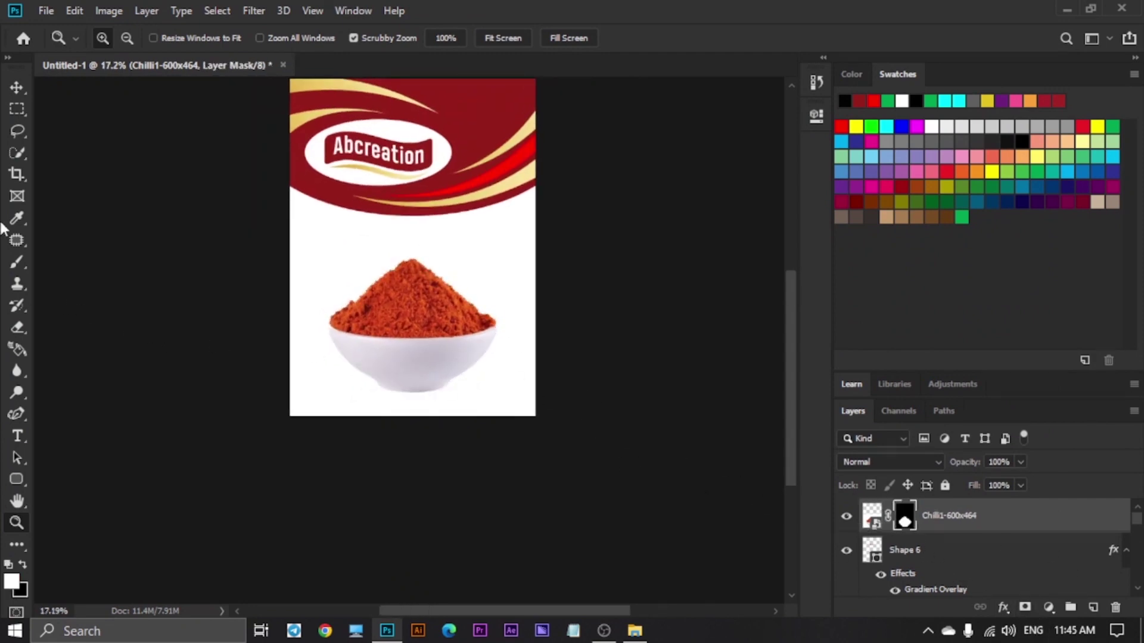
pyautogui.click(17, 88)
pyautogui.moveTo(387, 346); pyautogui.dragTo(411, 365)
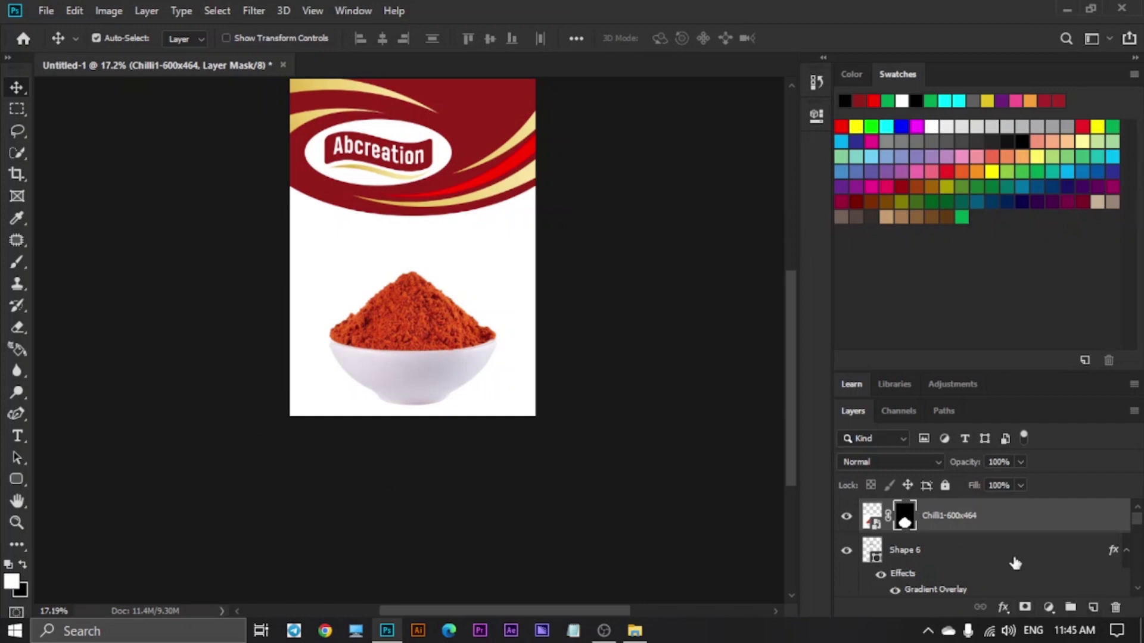
pyautogui.click(1094, 609)
# Draw a rectangle in the header's dark red across the package bottom, below Chilli1
pyautogui.moveTo(1029, 528); pyautogui.dragTo(1036, 567)
pyautogui.click(17, 480)
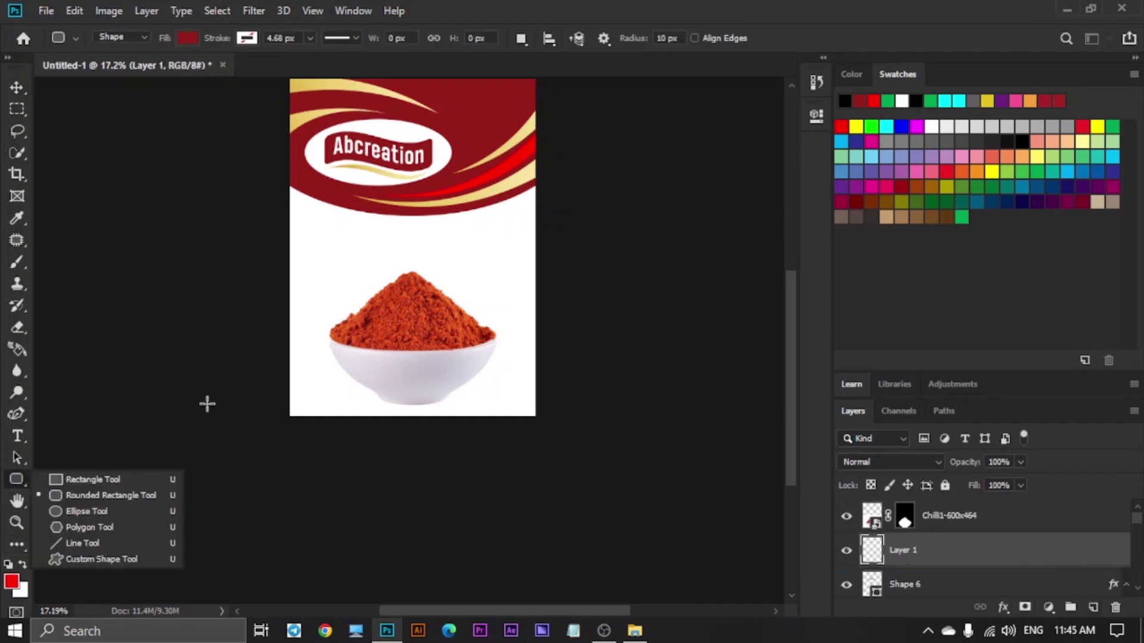
pyautogui.scroll(2, 310, 278)
pyautogui.press('i')
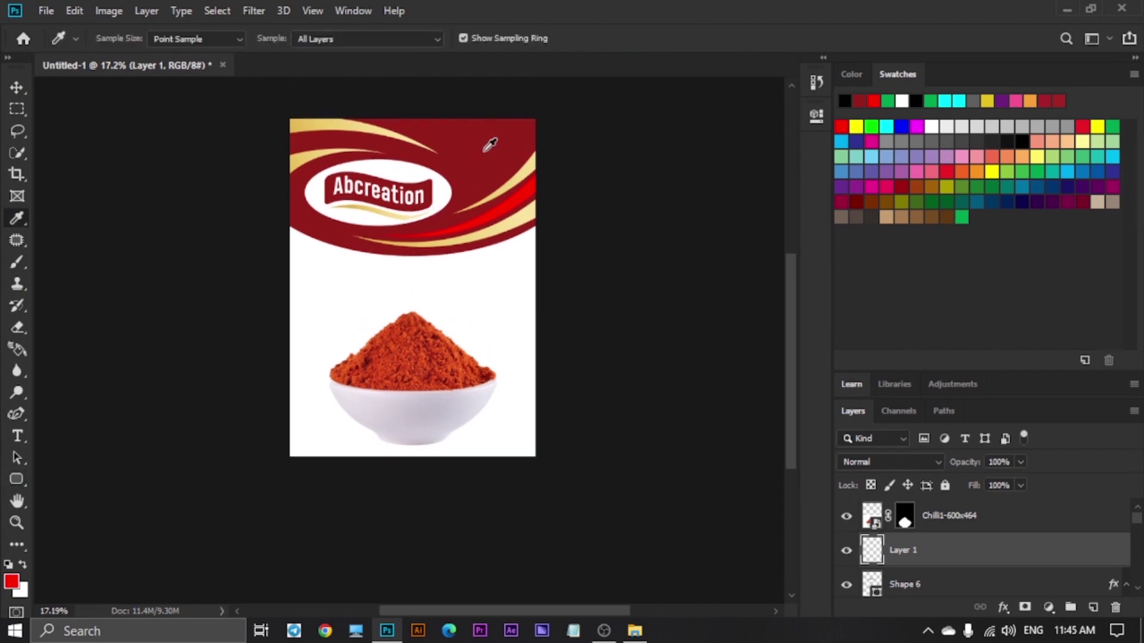
pyautogui.click(484, 145)
pyautogui.rightClick(19, 479)
pyautogui.click(64, 476)
pyautogui.moveTo(278, 475); pyautogui.dragTo(548, 419)
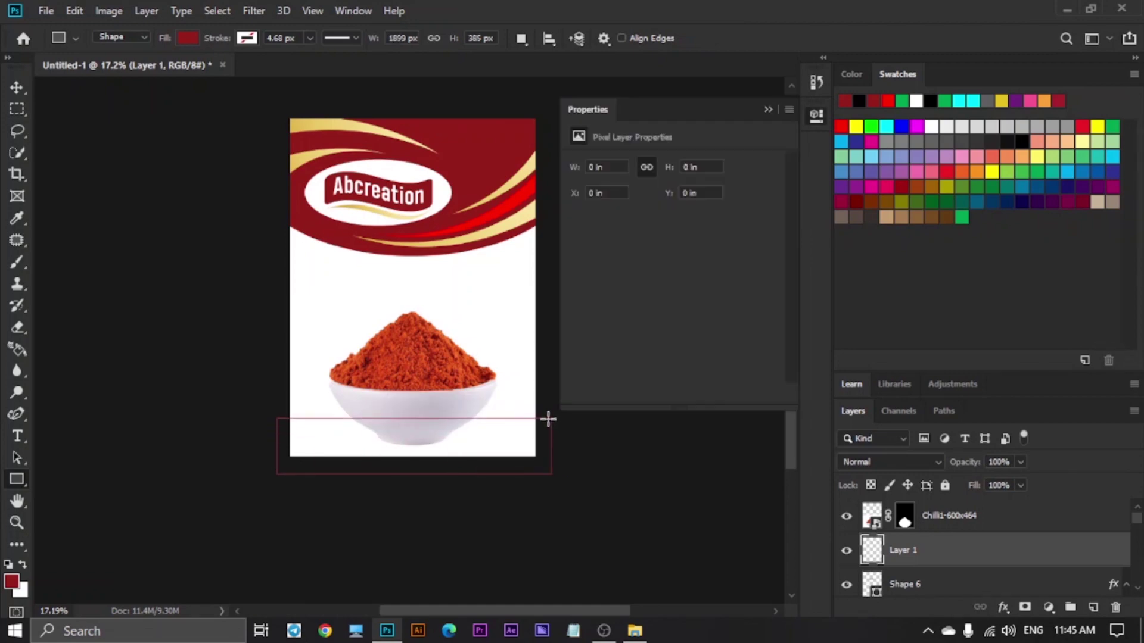
pyautogui.click(767, 110)
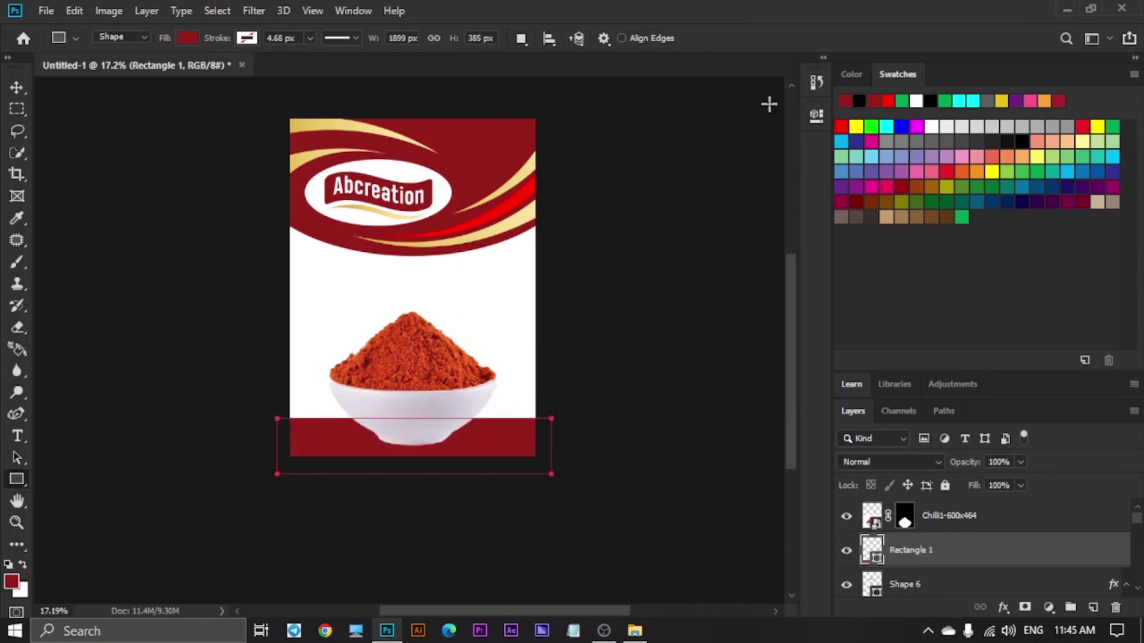
# Lower the chilli bowl photo so it overlaps the red bar
pyautogui.click(16, 87)
pyautogui.moveTo(441, 410)
pyautogui.mouseDown()
pyautogui.moveTo(428, 411)
pyautogui.moveTo(439, 421)
pyautogui.mouseUp()
pyautogui.hotkey('shift', 'Down')
pyautogui.hotkey('shift', 'Down')
pyautogui.hotkey('shift', 'Down')
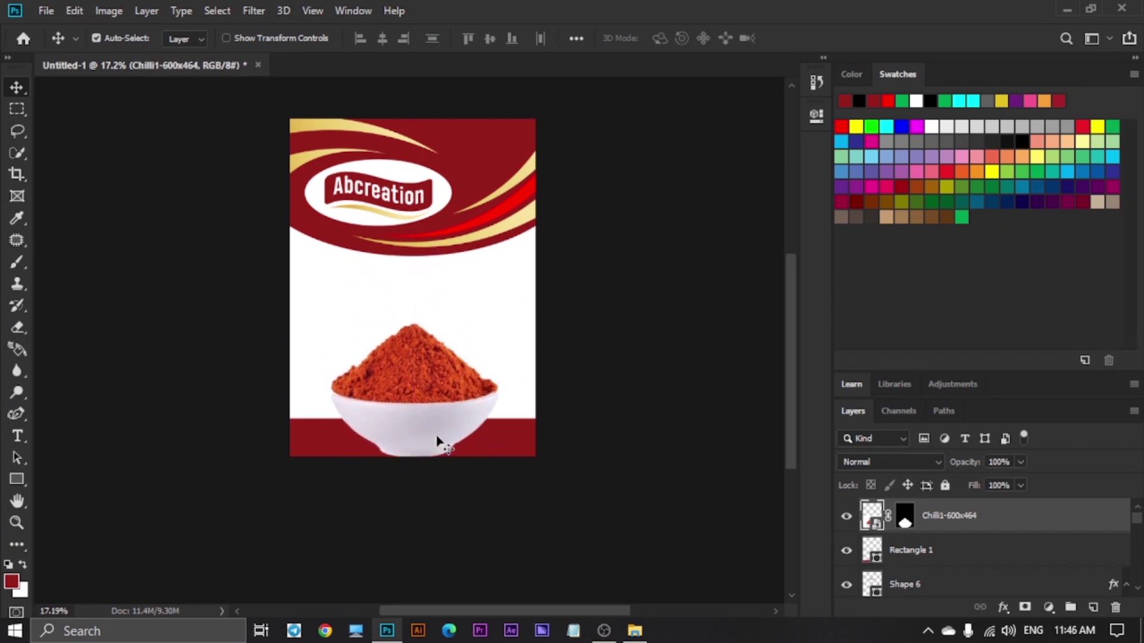
pyautogui.press('z')
pyautogui.moveTo(394, 224); pyautogui.dragTo(408, 223)
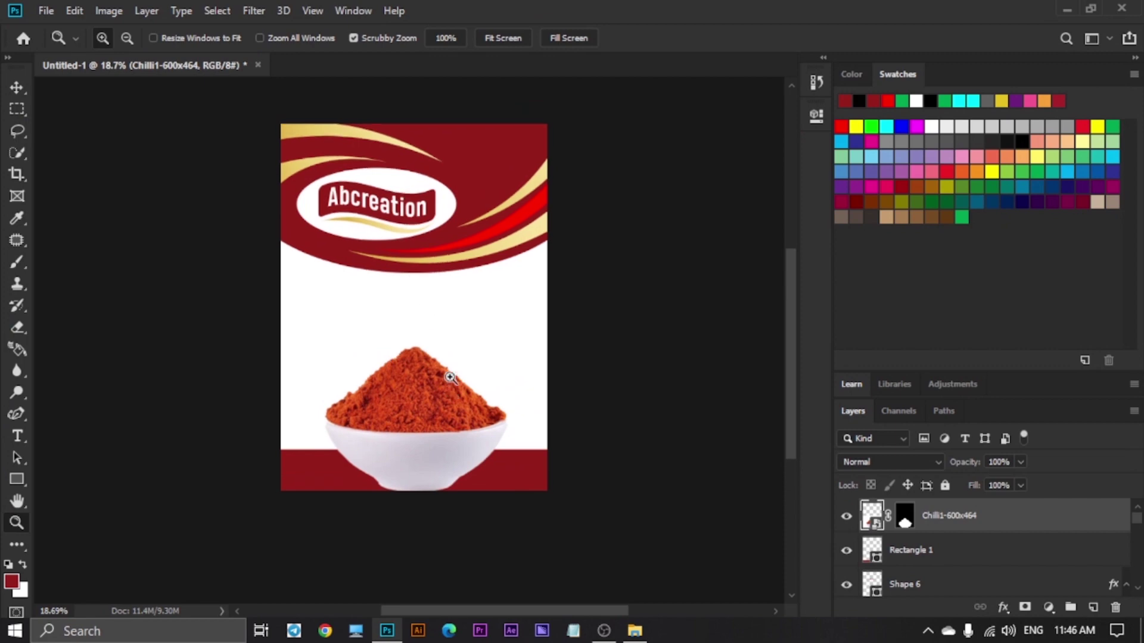
# Add a 'CHILLI POWDER' text heading above the chilli bowl
pyautogui.moveTo(409, 272); pyautogui.dragTo(422, 282)
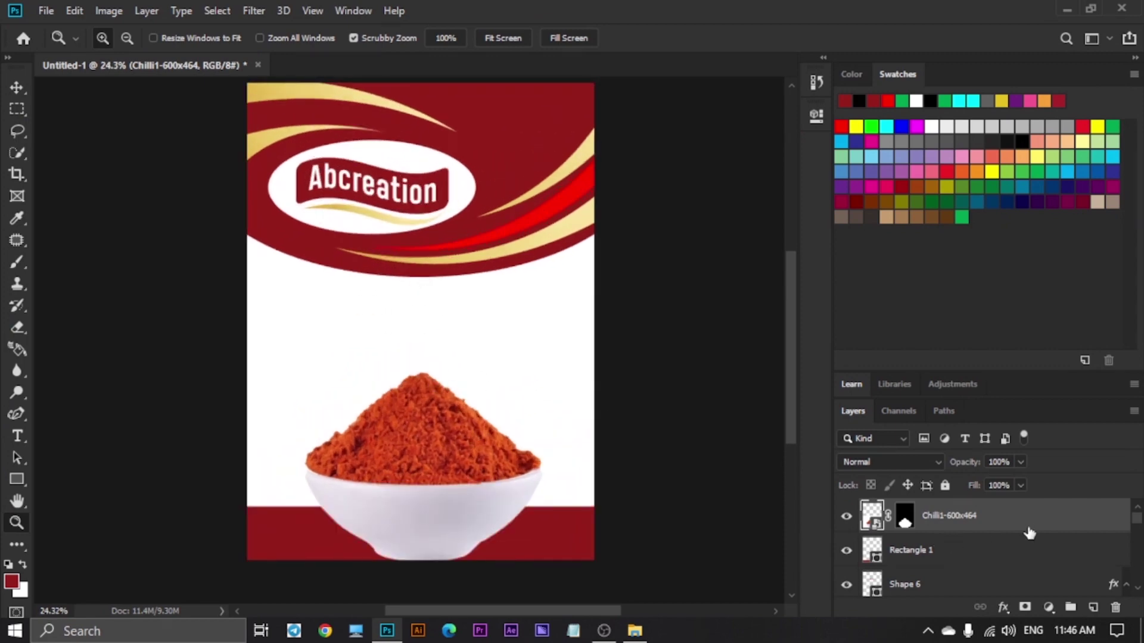
pyautogui.click(1092, 608)
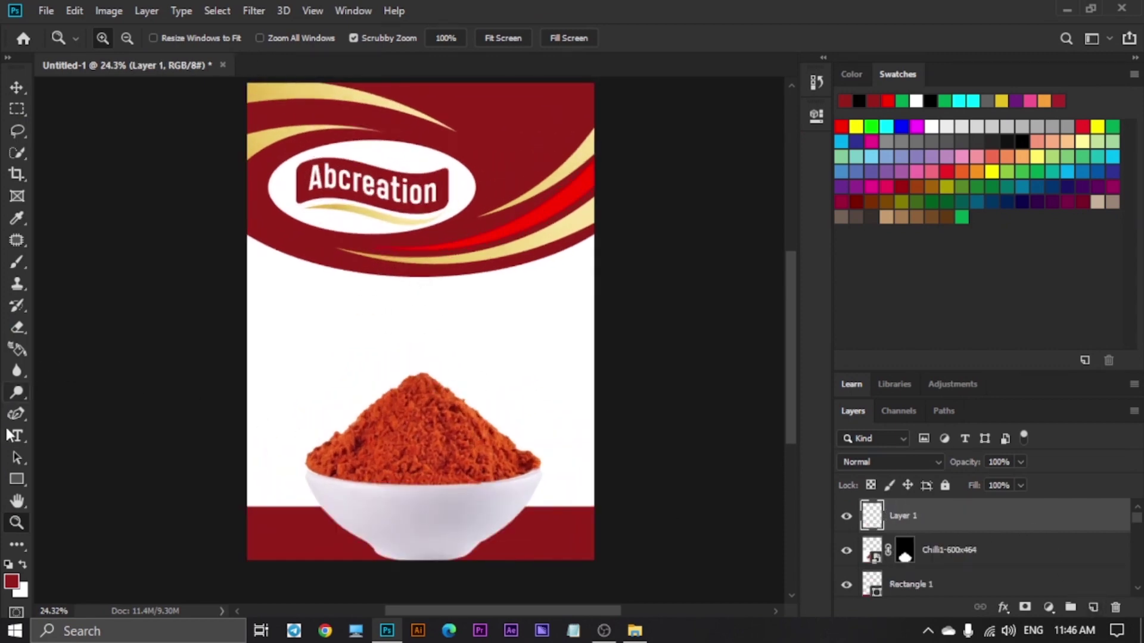
pyautogui.click(17, 435)
pyautogui.moveTo(305, 300); pyautogui.dragTo(538, 344)
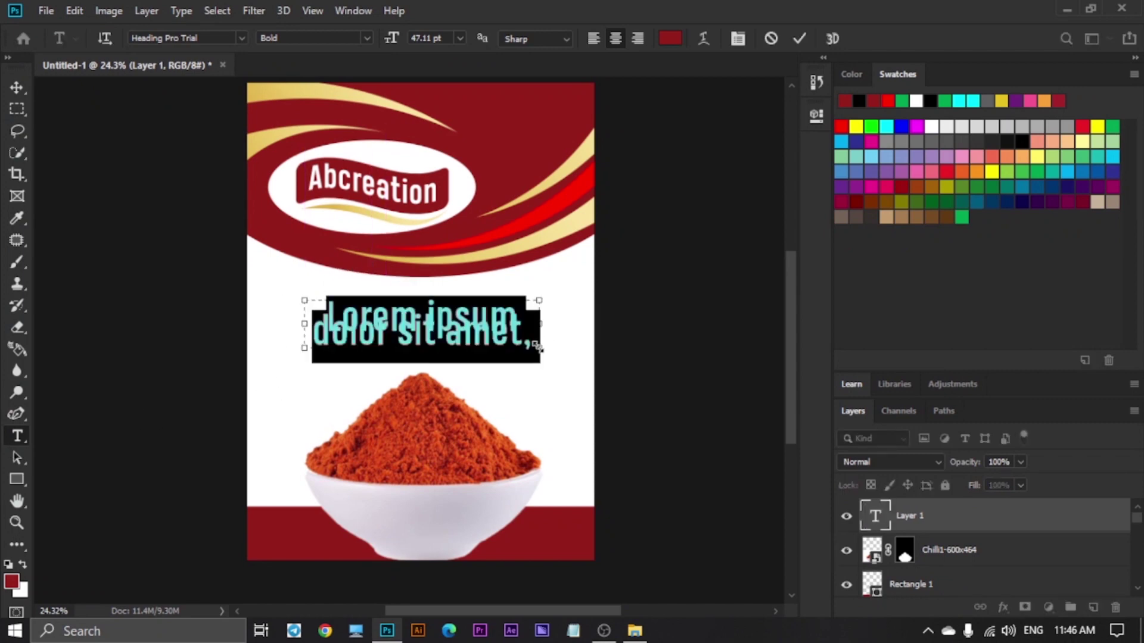
pyautogui.press('BackSpace')
pyautogui.write('CHILLI')
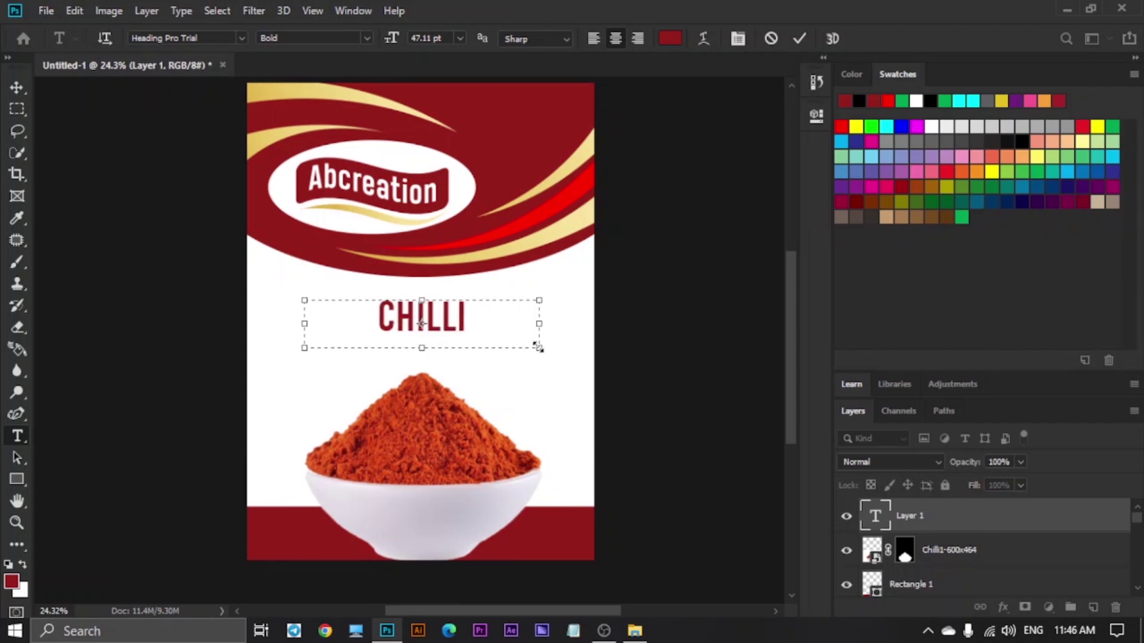
pyautogui.write(' POWDER')
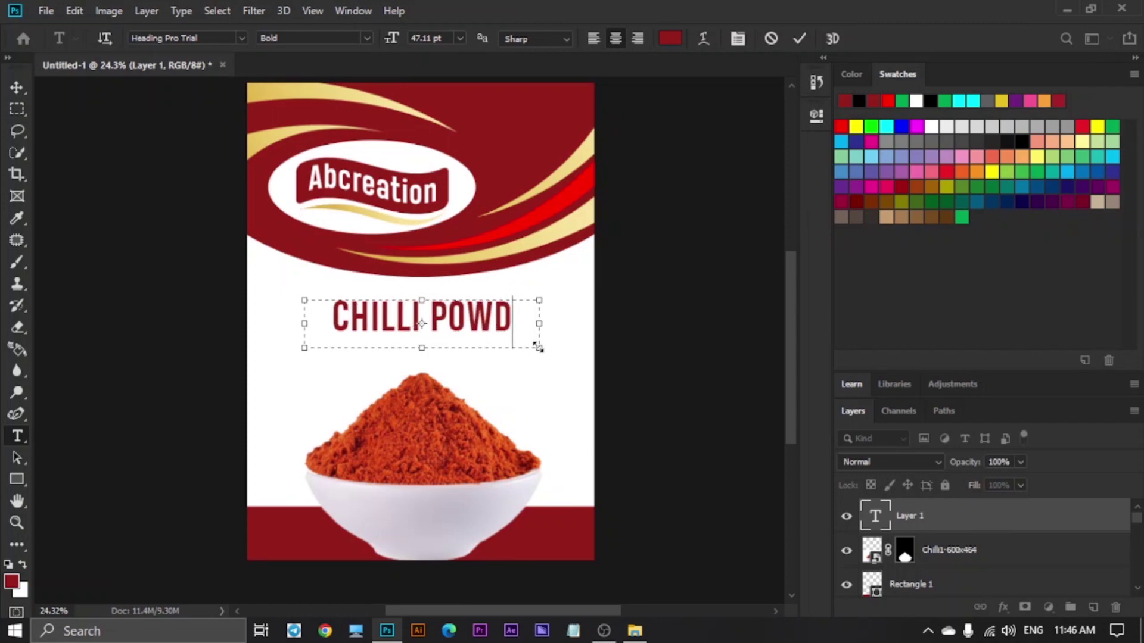
pyautogui.click(799, 38)
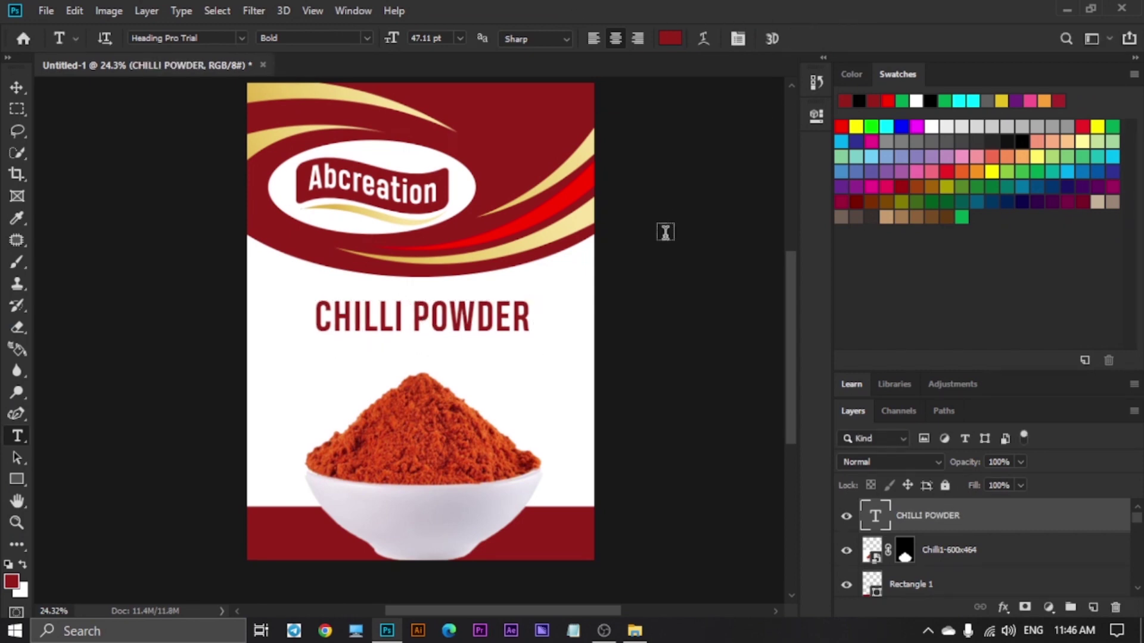
# Centre the CHILLI POWDER heading between the logo band and the bowl
pyautogui.click(16, 88)
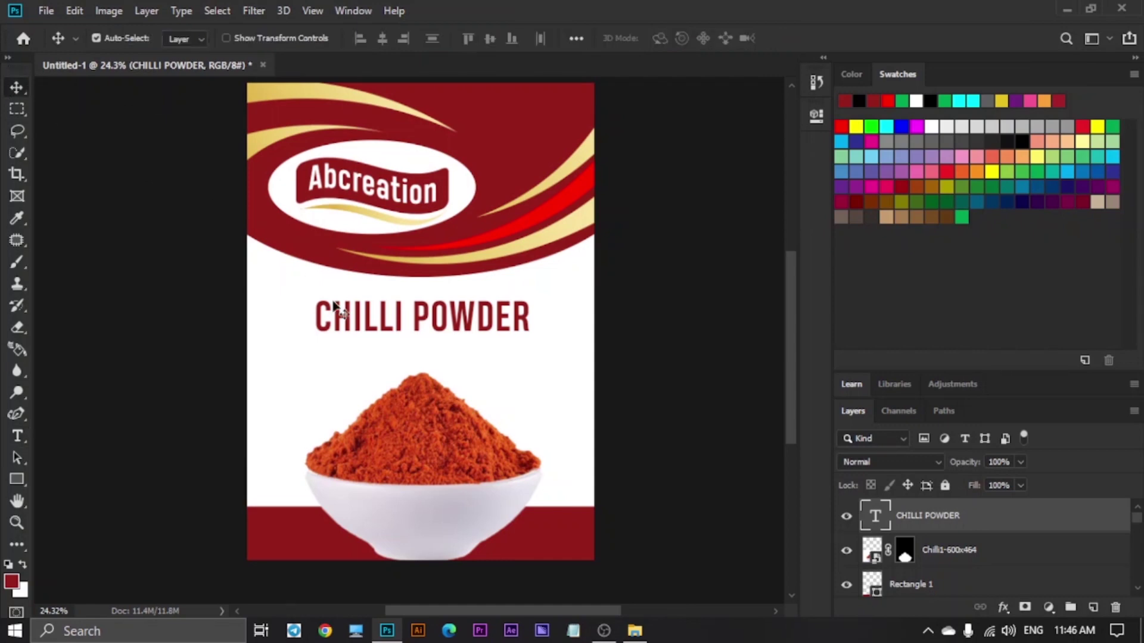
pyautogui.moveTo(453, 318); pyautogui.dragTo(456, 322)
pyautogui.hotkey('ctrl', 't')
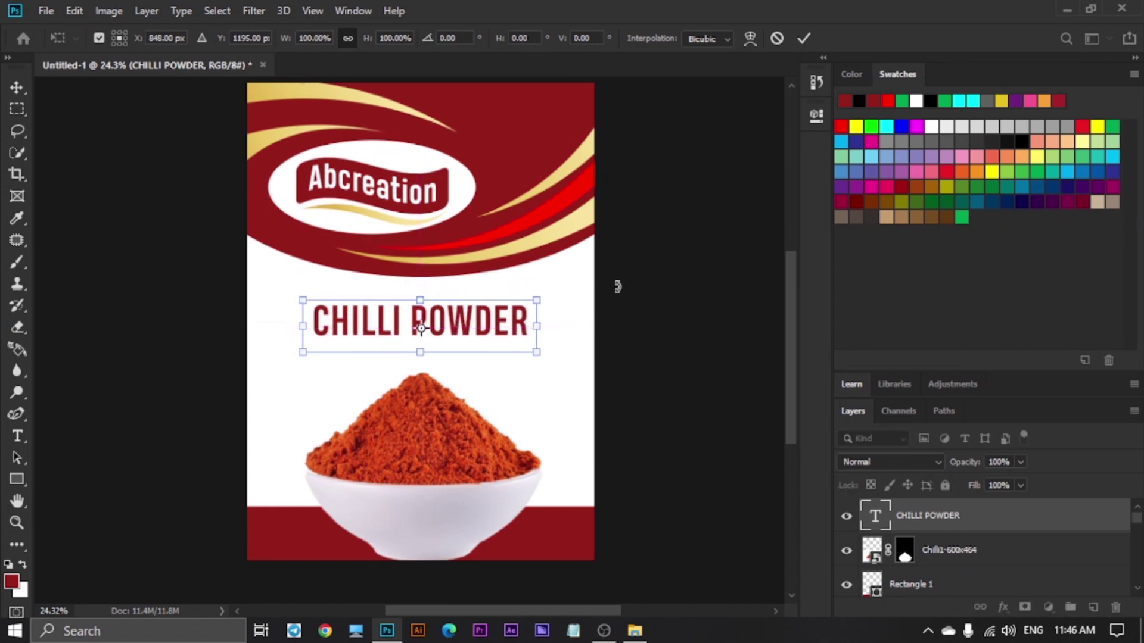
pyautogui.press('Return')
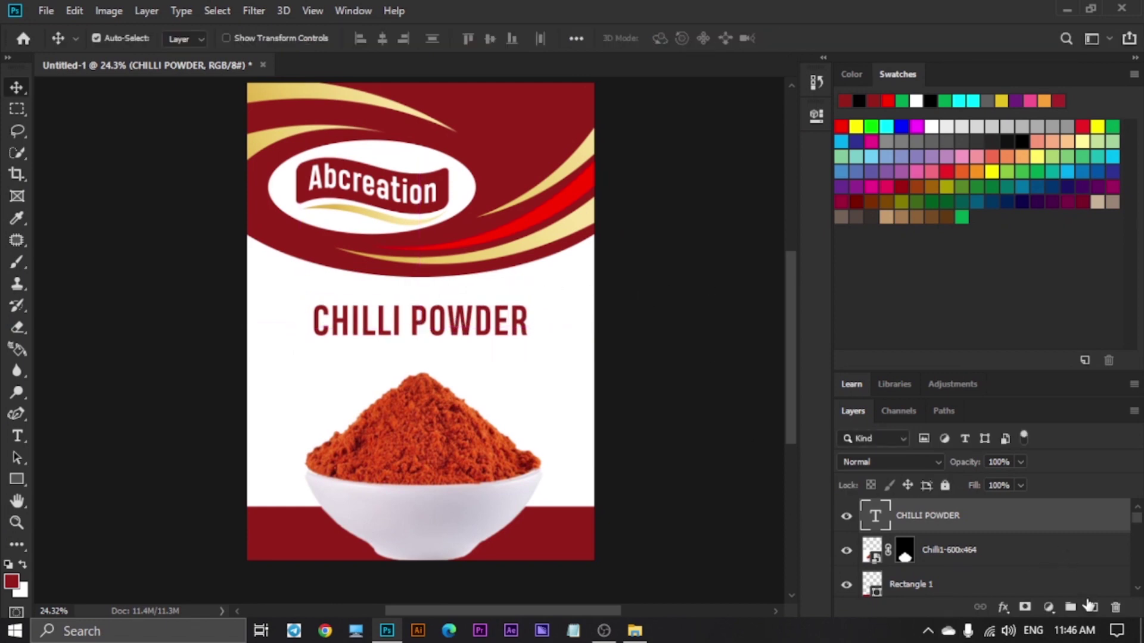
pyautogui.click(1093, 607)
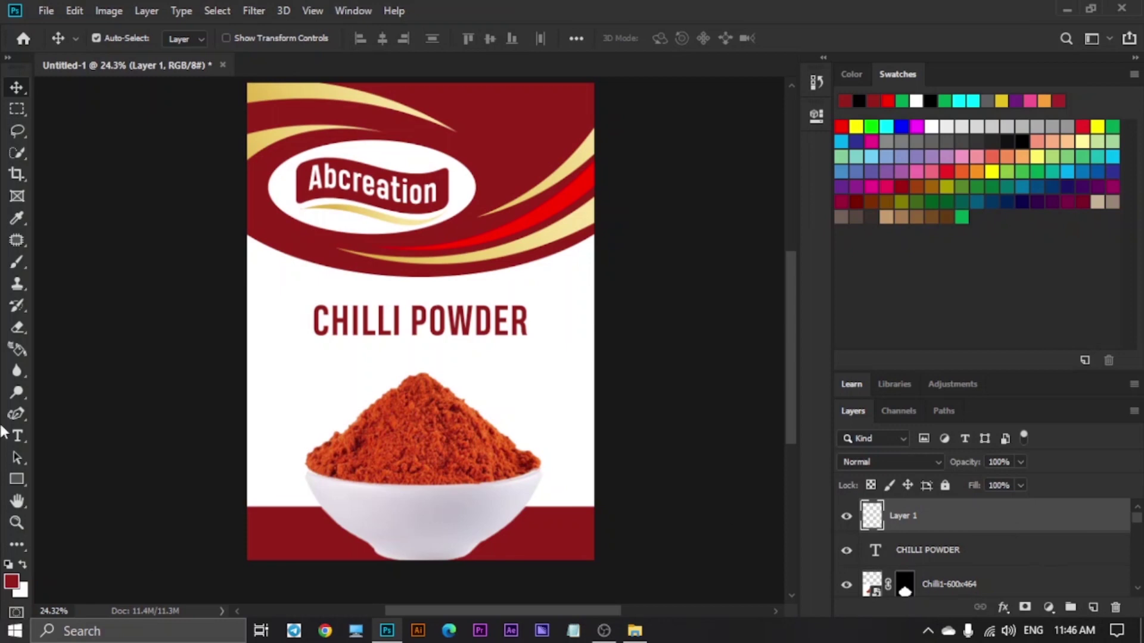
# Draw a thin Rectangle 2 bar under CHILLI POWDER and open its Layer Style dialog
pyautogui.moveTo(13, 480); pyautogui.dragTo(63, 478)
pyautogui.moveTo(316, 341); pyautogui.dragTo(529, 346)
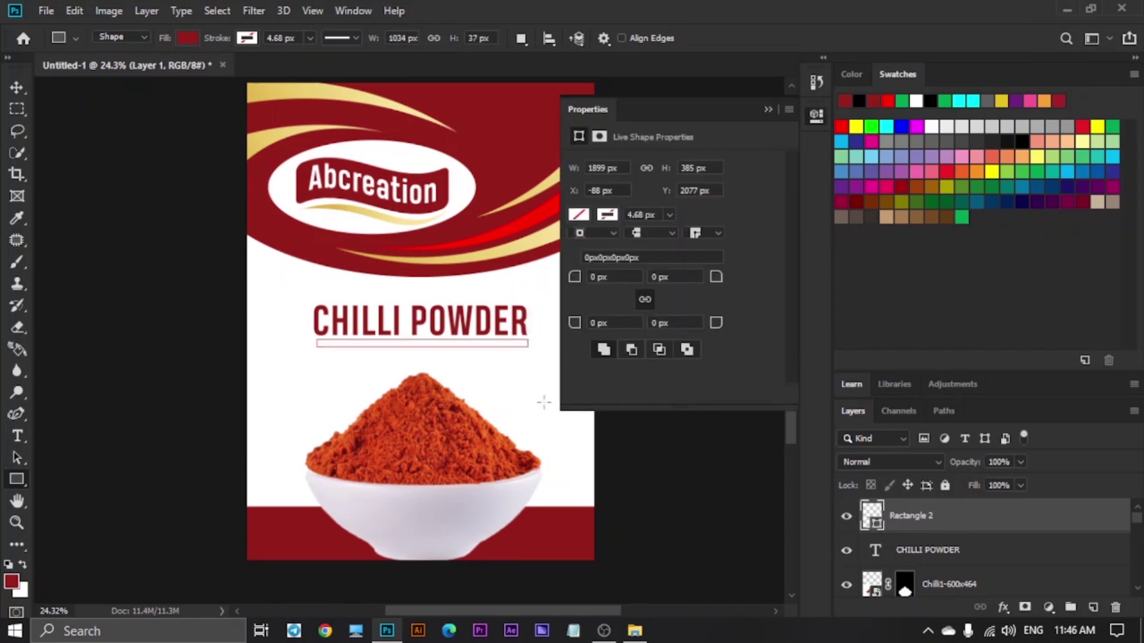
pyautogui.click(768, 110)
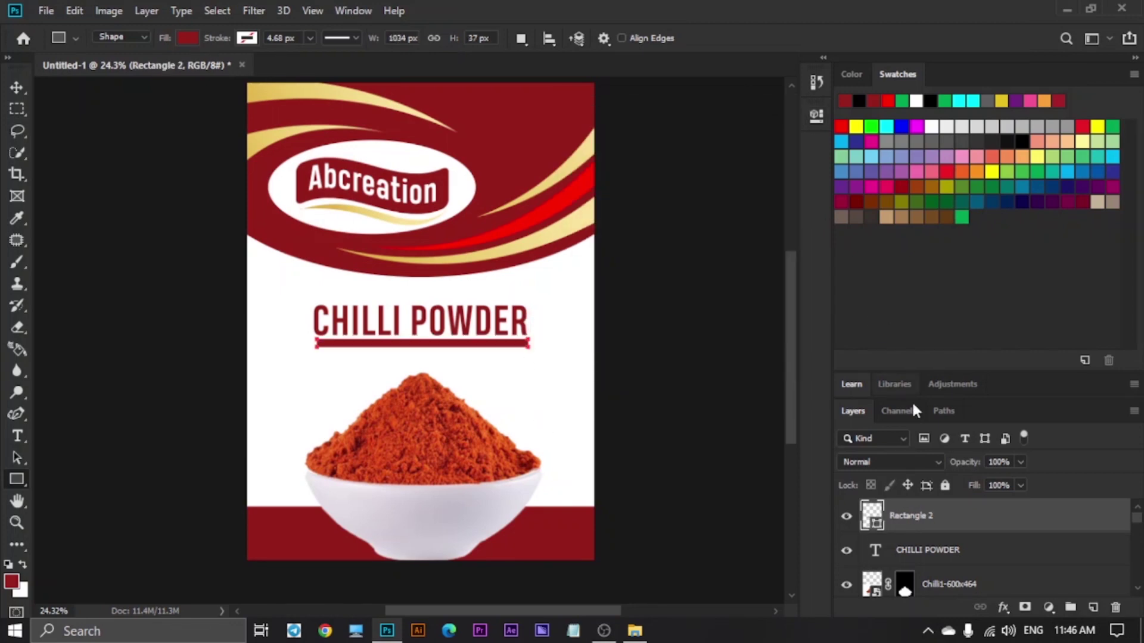
pyautogui.doubleClick(1038, 537)
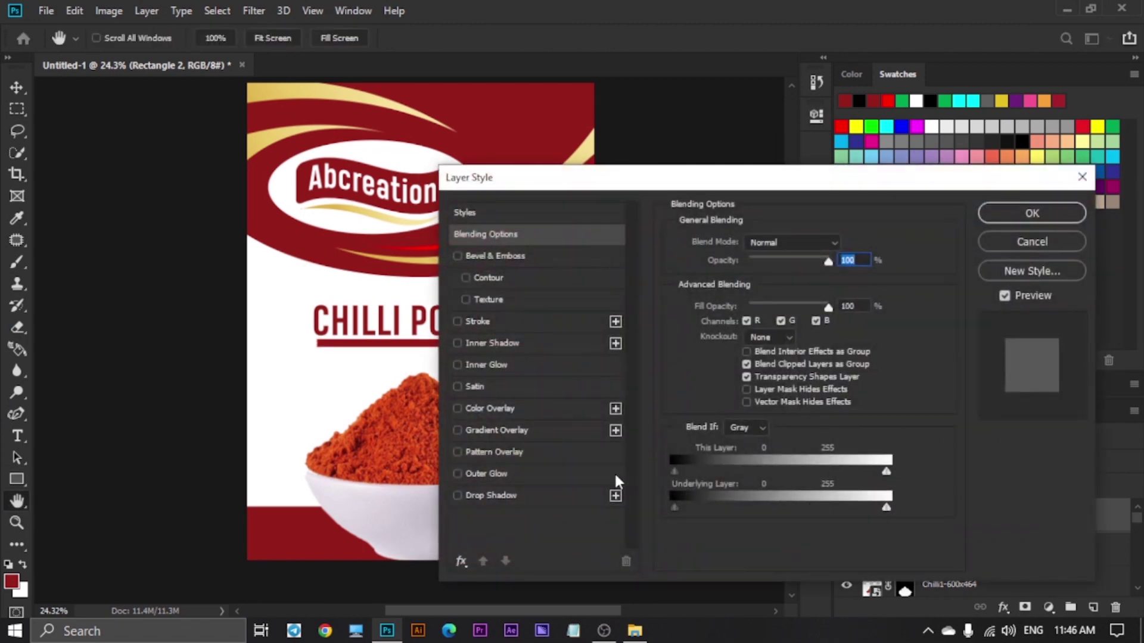
# Apply a gold Gradient Overlay to the Rectangle 2 bar and nudge it into place
pyautogui.click(535, 429)
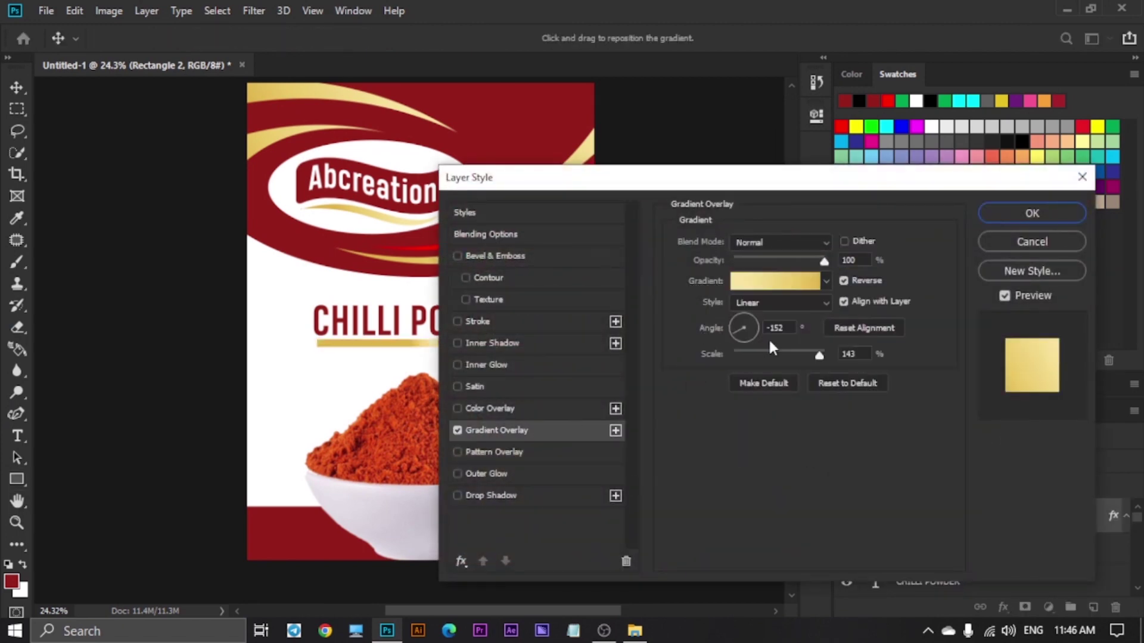
pyautogui.click(994, 215)
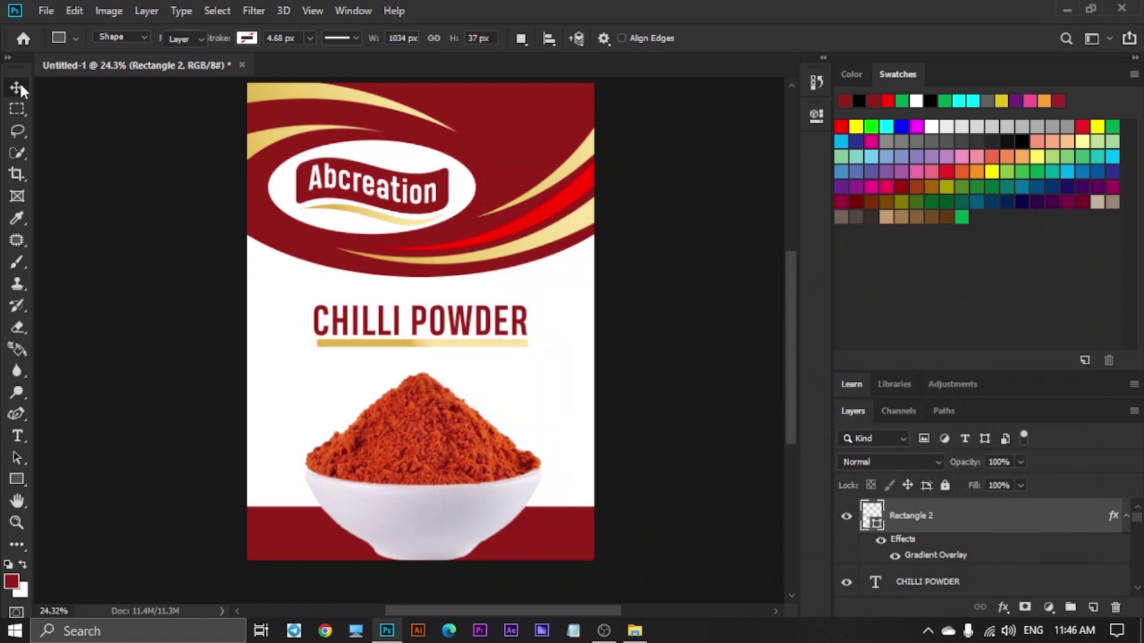
pyautogui.click(19, 81)
pyautogui.moveTo(462, 346); pyautogui.dragTo(447, 357)
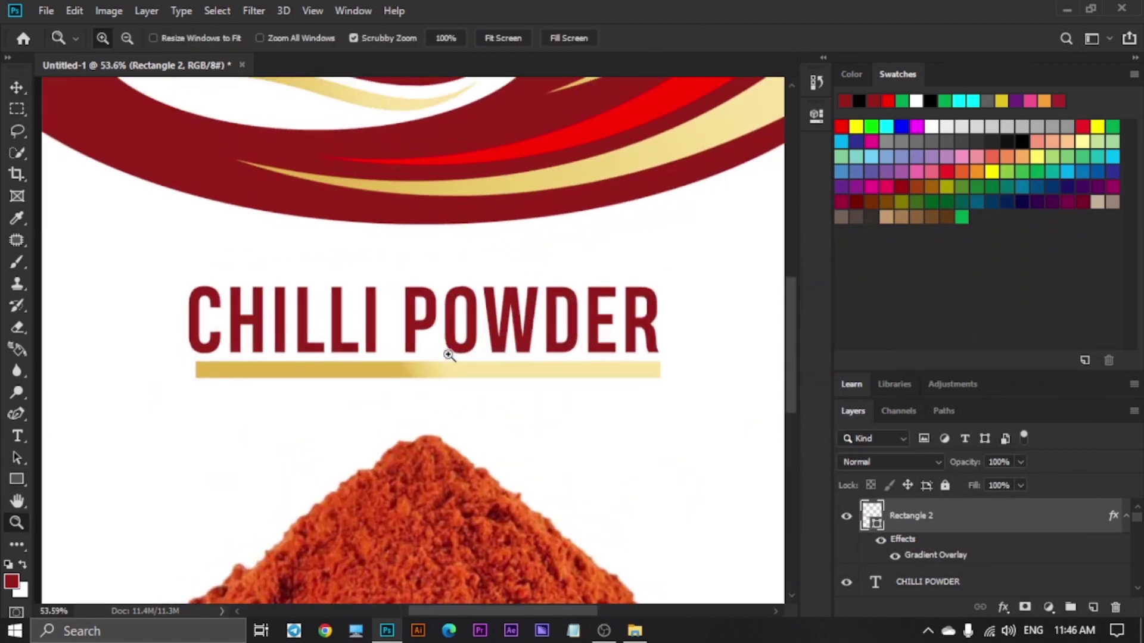
pyautogui.click(17, 88)
pyautogui.moveTo(373, 371); pyautogui.dragTo(373, 370)
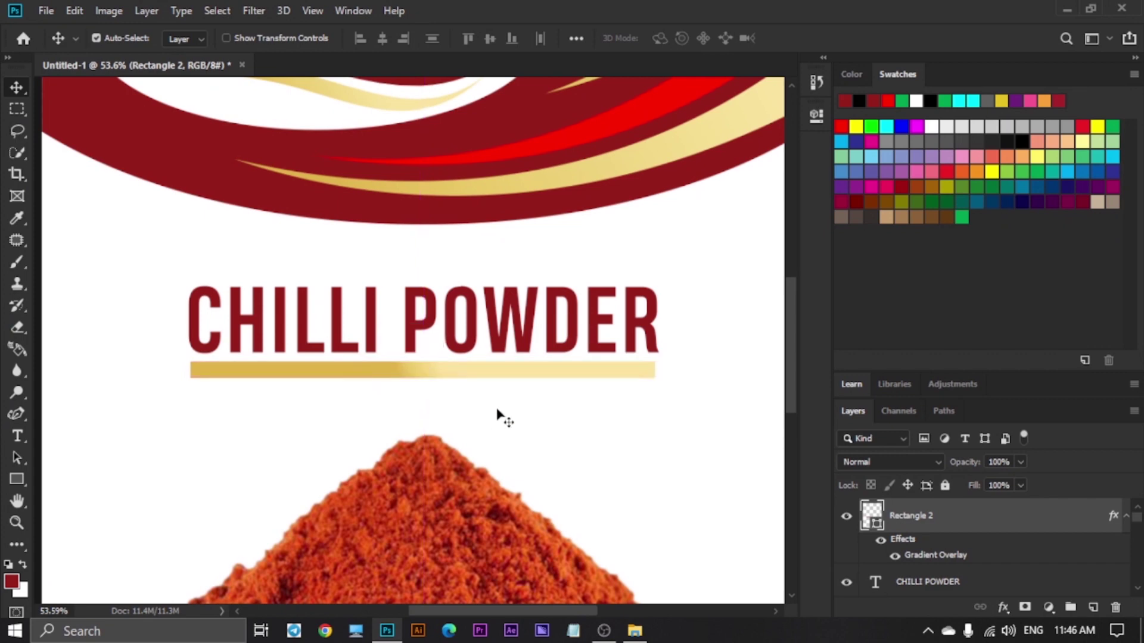
# Stretch the gold bar to match the CHILLI POWDER title's width
pyautogui.hotkey('ctrl', 't')
pyautogui.moveTo(655, 368); pyautogui.dragTo(657, 368)
pyautogui.press('Return')
pyautogui.press('z')
pyautogui.moveTo(449, 324); pyautogui.dragTo(446, 290)
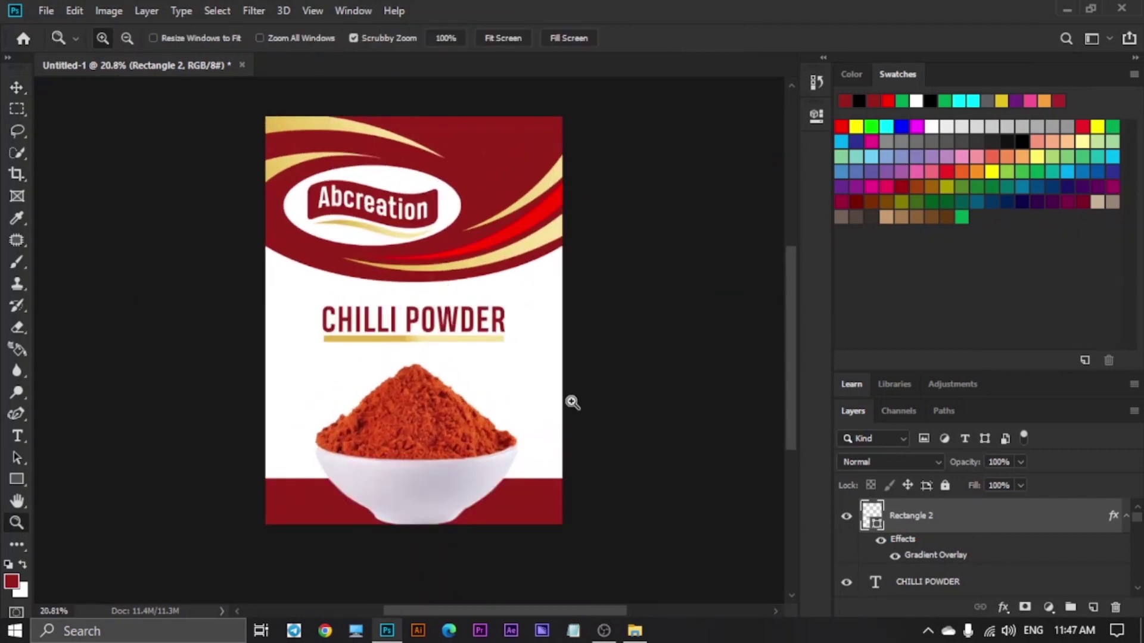
pyautogui.hotkey('ctrl', 't')
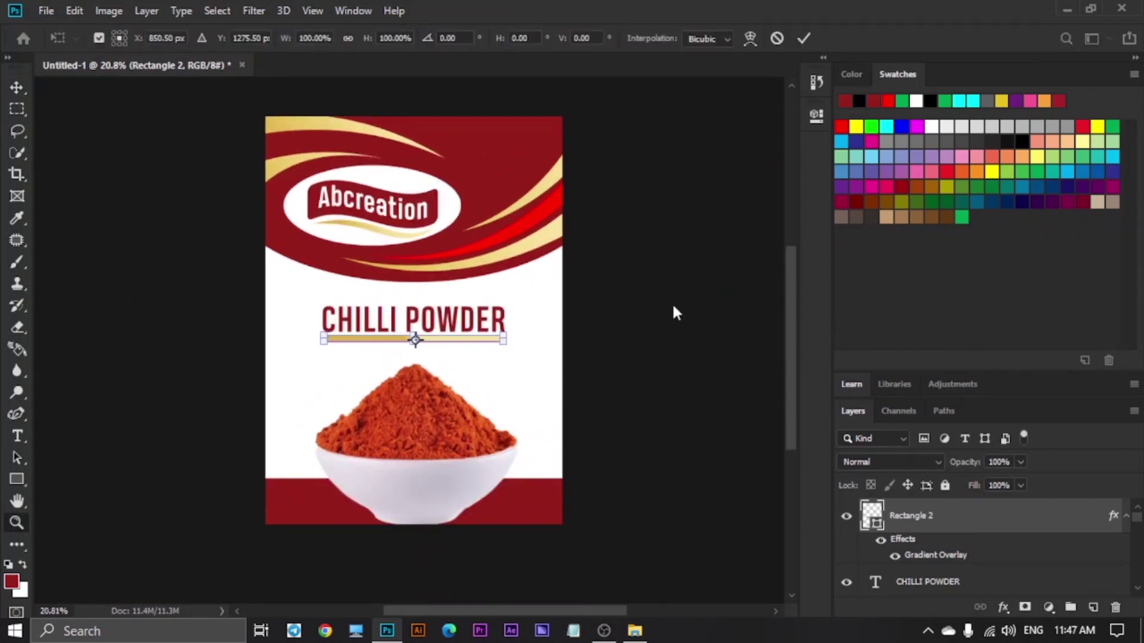
pyautogui.press('Return')
# Fine-tune the gold underline's transform and check it against the full label
pyautogui.press('z')
pyautogui.moveTo(433, 347); pyautogui.dragTo(454, 365)
pyautogui.hotkey('ctrl', 't')
pyautogui.click(805, 39)
pyautogui.press('z')
pyautogui.moveTo(615, 270); pyautogui.dragTo(566, 256)
pyautogui.moveTo(684, 292); pyautogui.dragTo(691, 319)
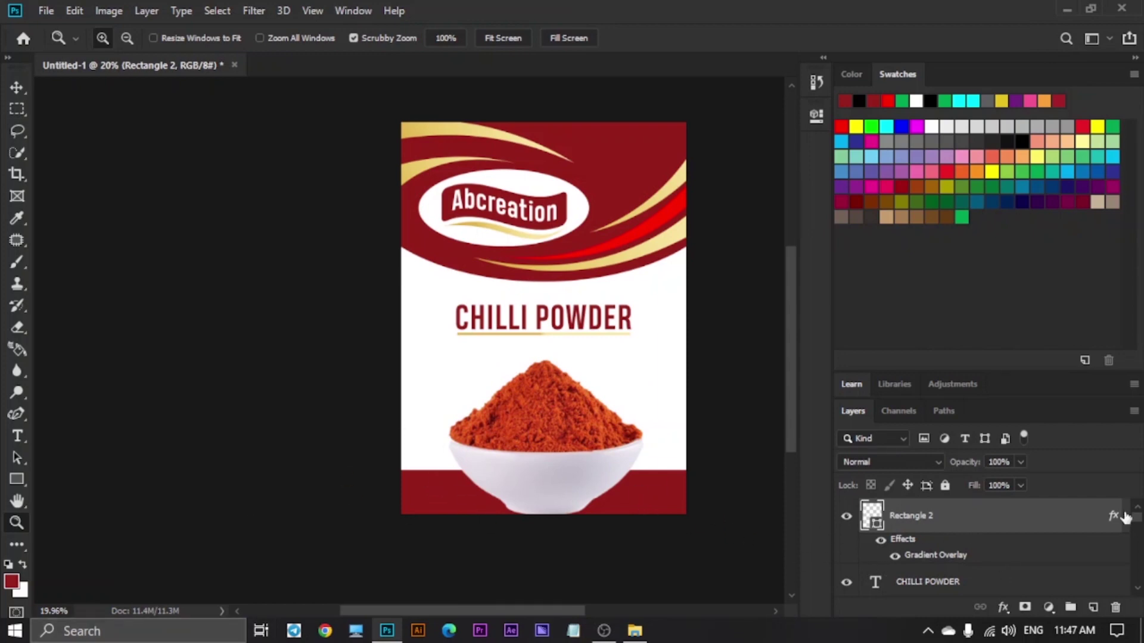
pyautogui.click(1093, 607)
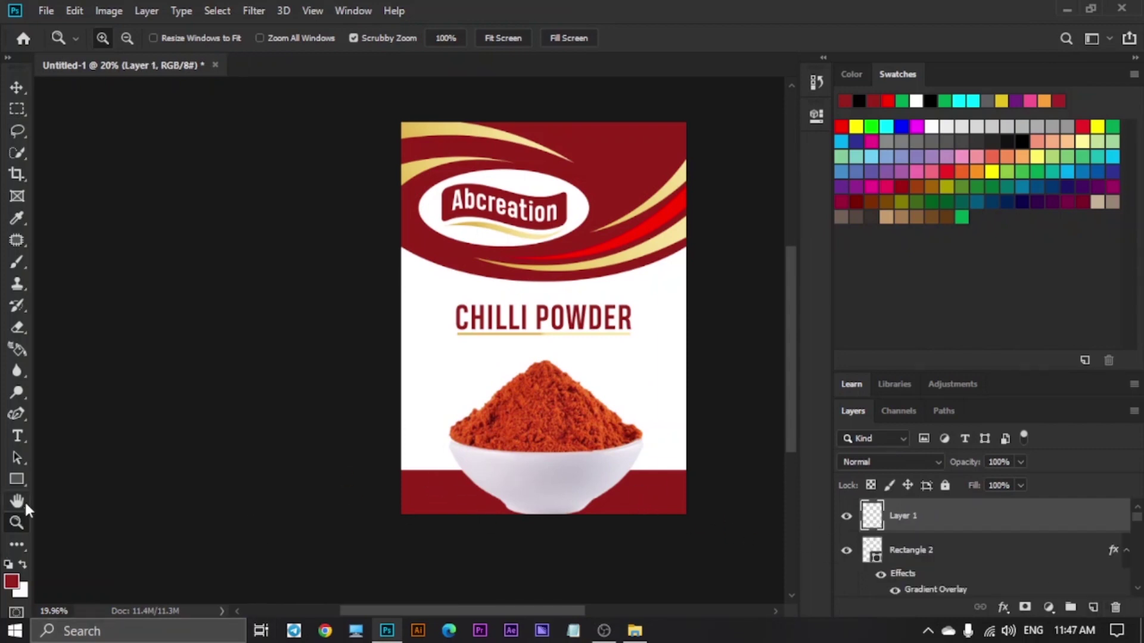
# Draw a small circle with the Ellipse Tool at the lower left of the chilli bowl
pyautogui.click(16, 479)
pyautogui.click(70, 512)
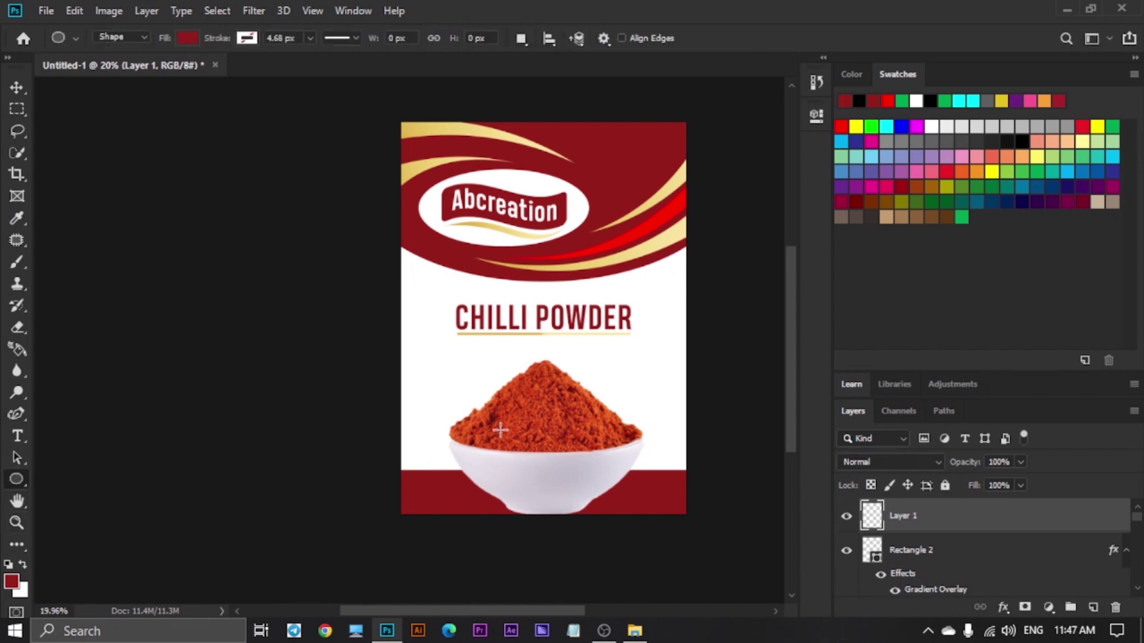
pyautogui.moveTo(407, 443); pyautogui.dragTo(466, 490)
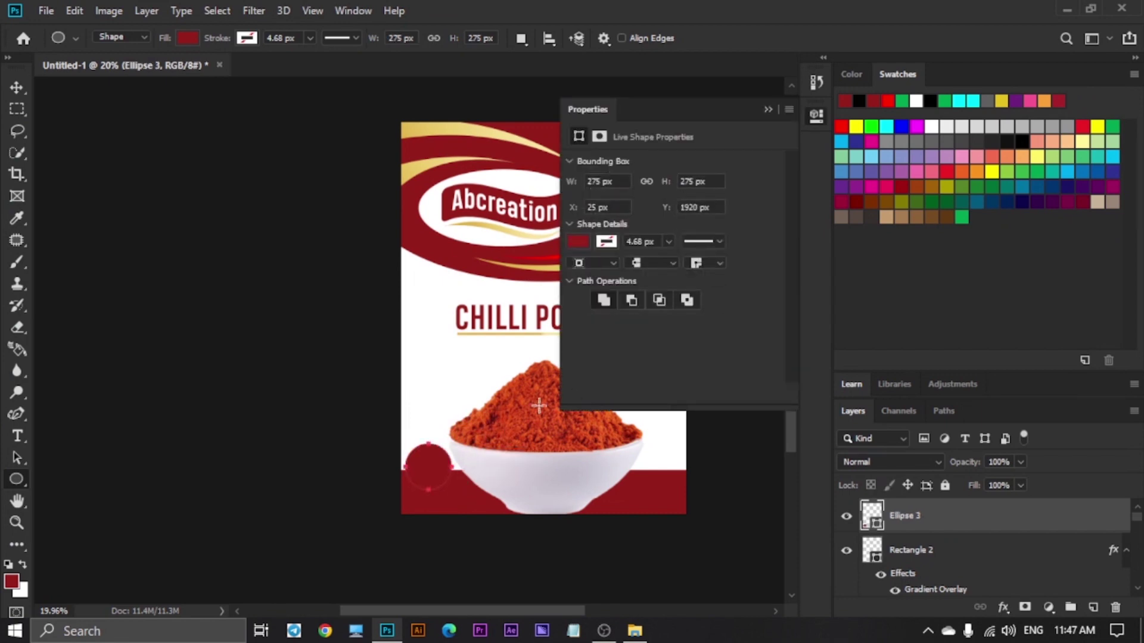
pyautogui.click(767, 110)
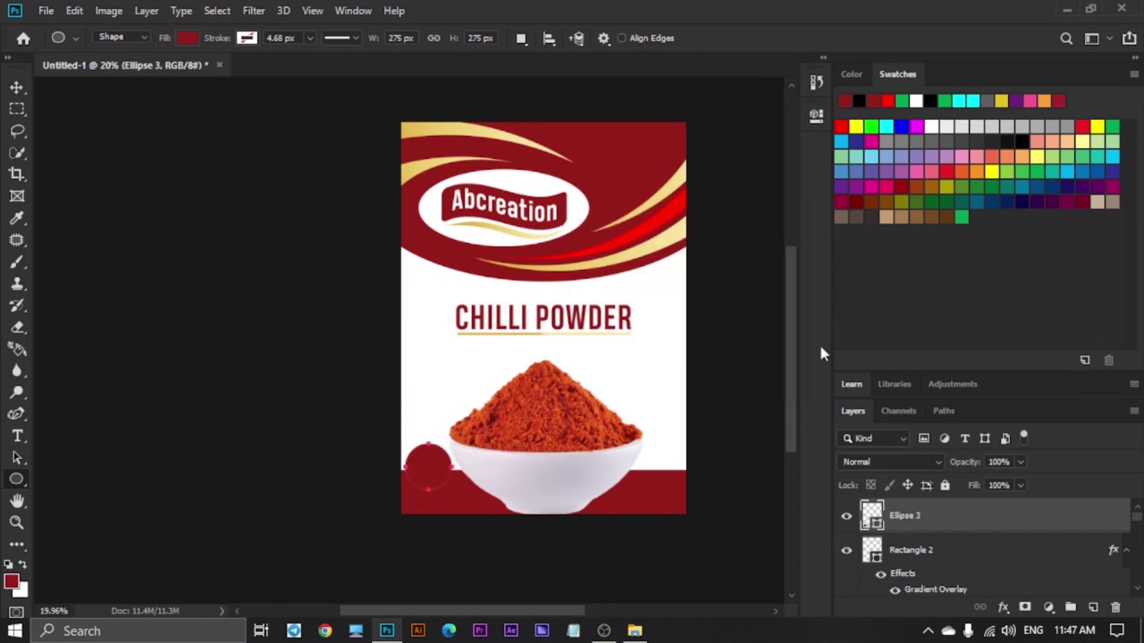
# Give the circle a gold Gradient Overlay and shift it slightly right
pyautogui.doubleClick(994, 523)
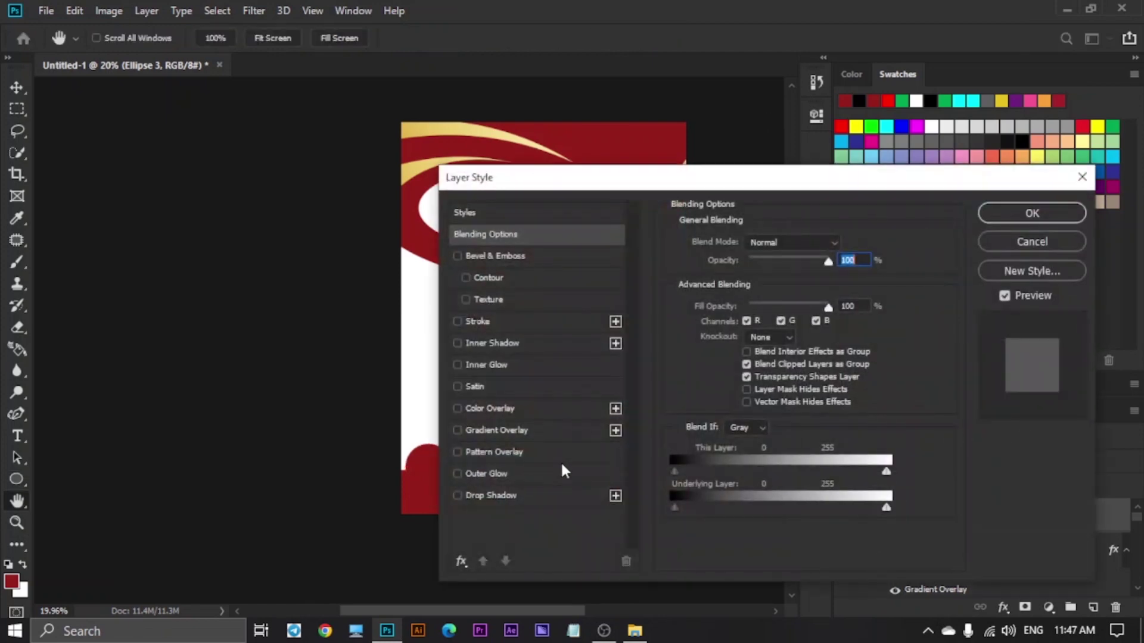
pyautogui.click(536, 437)
pyautogui.click(1036, 215)
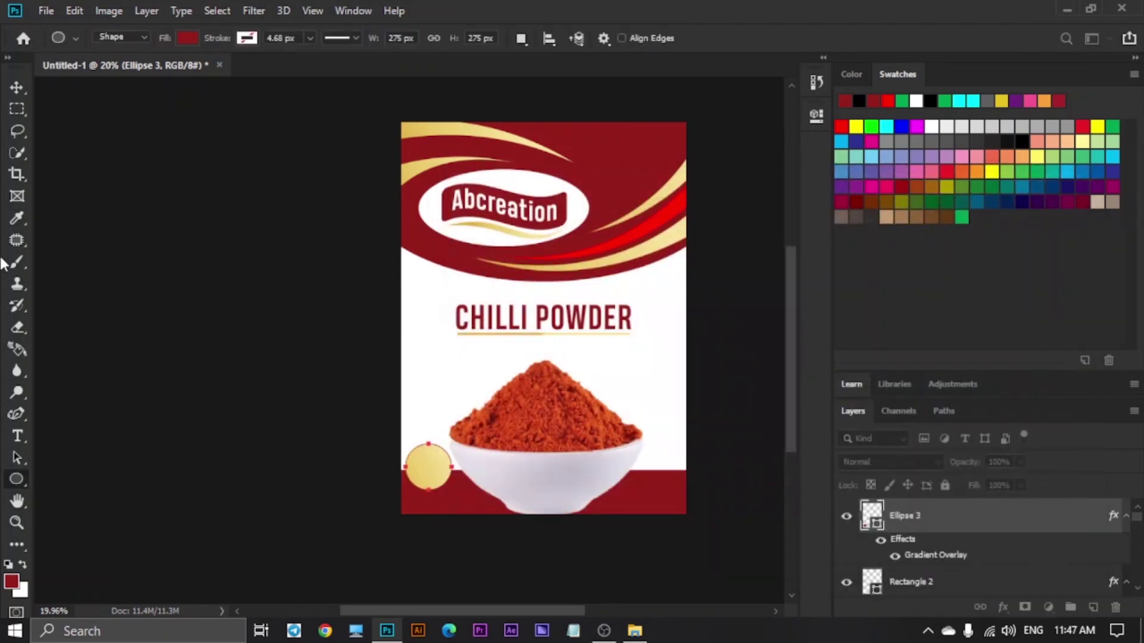
pyautogui.press('v')
pyautogui.moveTo(422, 474); pyautogui.dragTo(426, 475)
# Duplicate the gold circle and delete the copy's Gradient Overlay so it shows dark red
pyautogui.press('z')
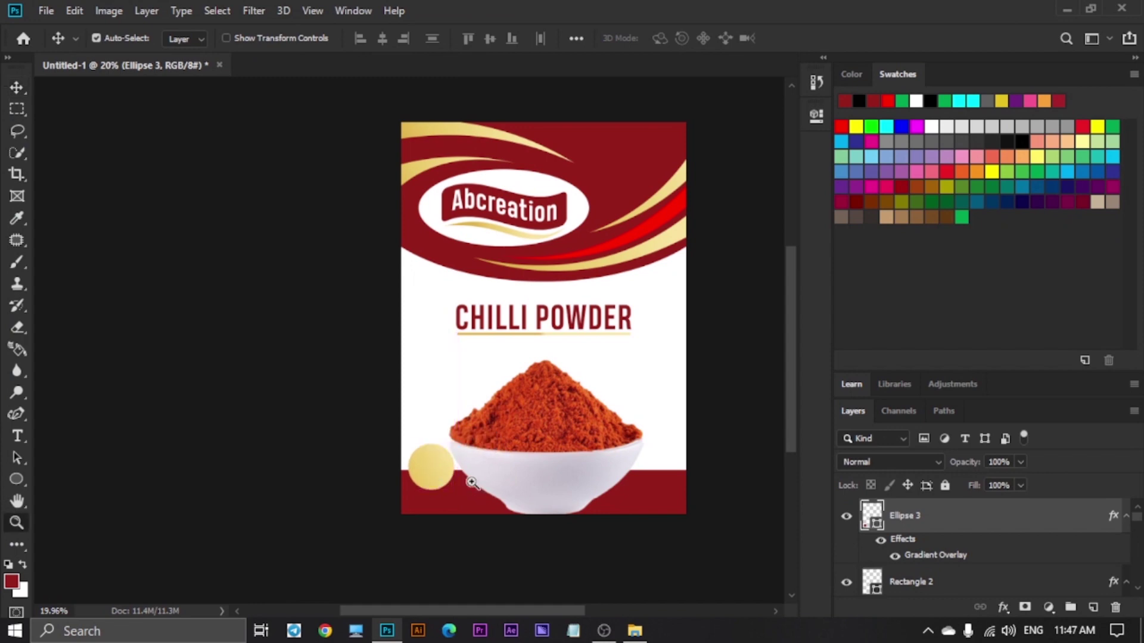
pyautogui.click(475, 485)
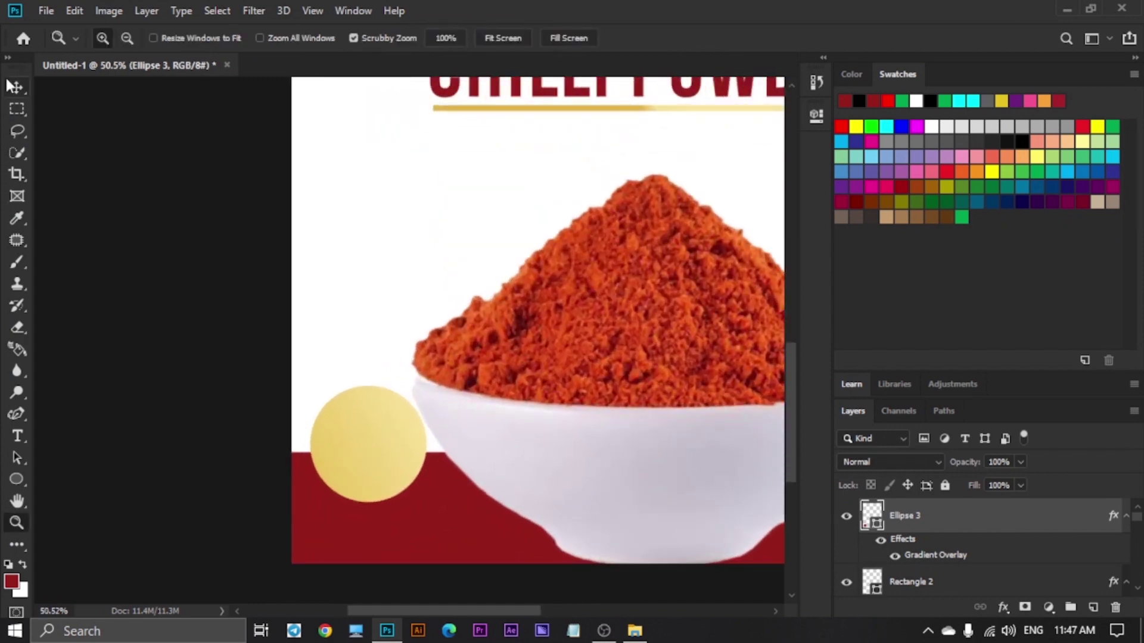
pyautogui.click(13, 86)
pyautogui.moveTo(400, 474); pyautogui.dragTo(389, 321)
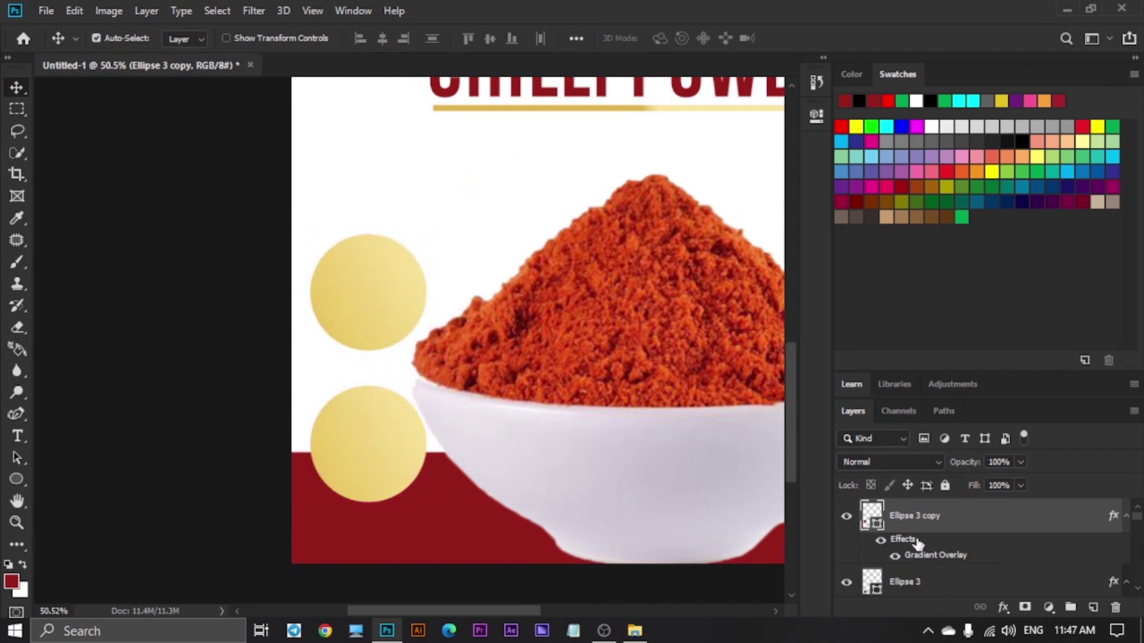
pyautogui.moveTo(926, 557); pyautogui.dragTo(1114, 607)
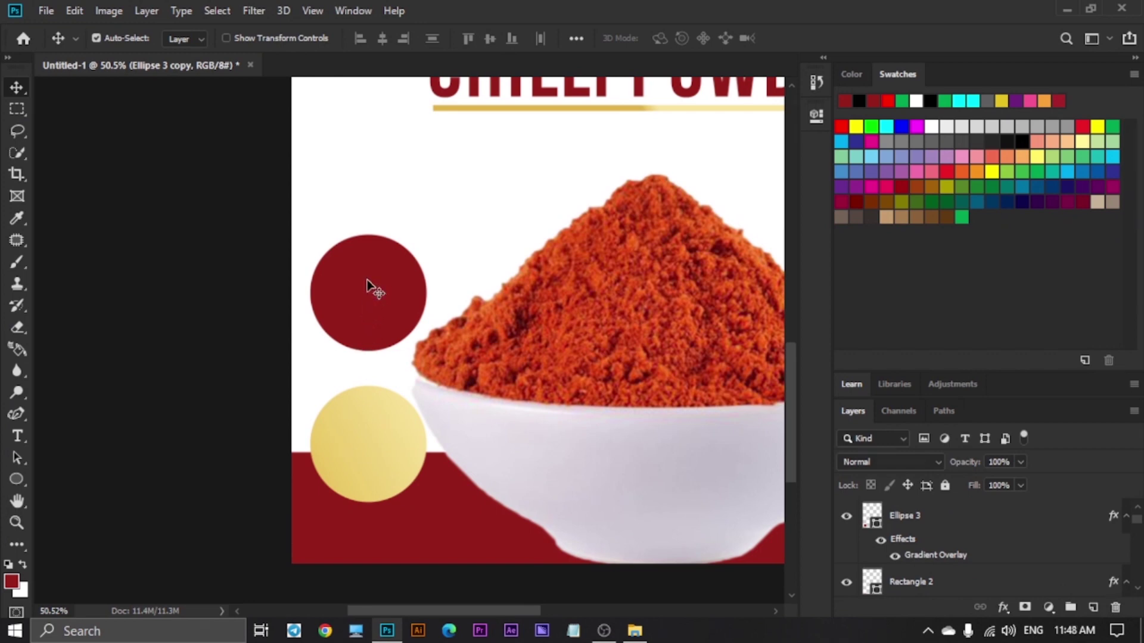
# Scale the red circle to 74.55% and centre it on the gold circle
pyautogui.hotkey('ctrl', 't')
pyautogui.moveTo(310, 233); pyautogui.dragTo(341, 262)
pyautogui.moveTo(403, 289); pyautogui.dragTo(392, 426)
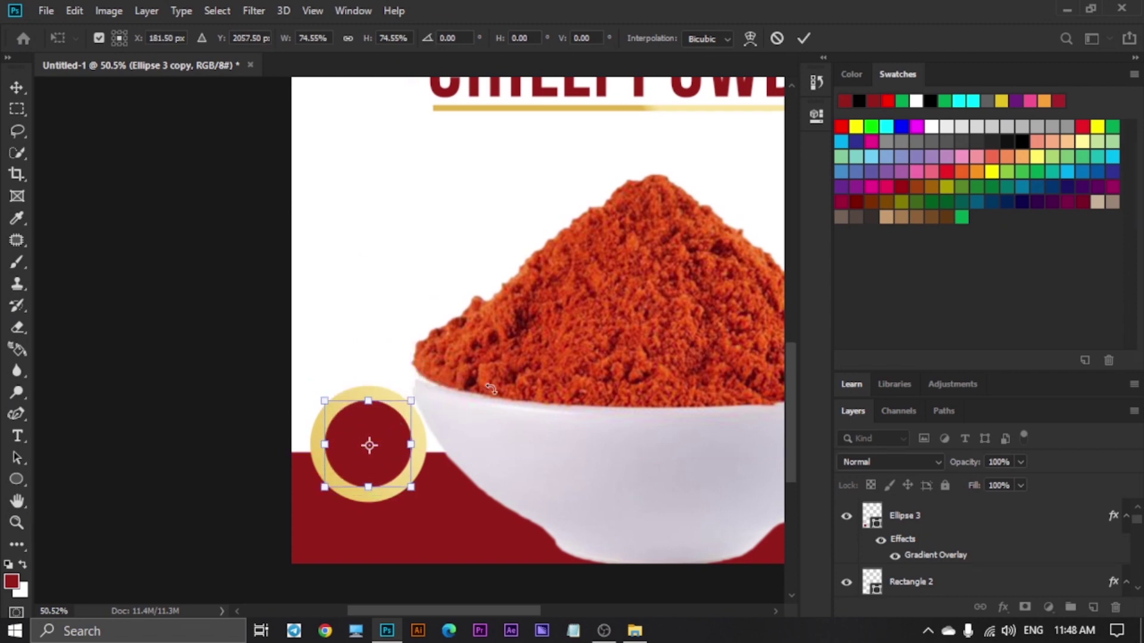
pyautogui.press('Return')
# Zoom in on the gold-ringed badge and add a new empty layer
pyautogui.press('z')
pyautogui.moveTo(367, 253); pyautogui.dragTo(353, 317)
pyautogui.moveTo(389, 353); pyautogui.dragTo(432, 357)
pyautogui.moveTo(391, 436); pyautogui.dragTo(438, 453)
pyautogui.scroll(1, 917, 560)
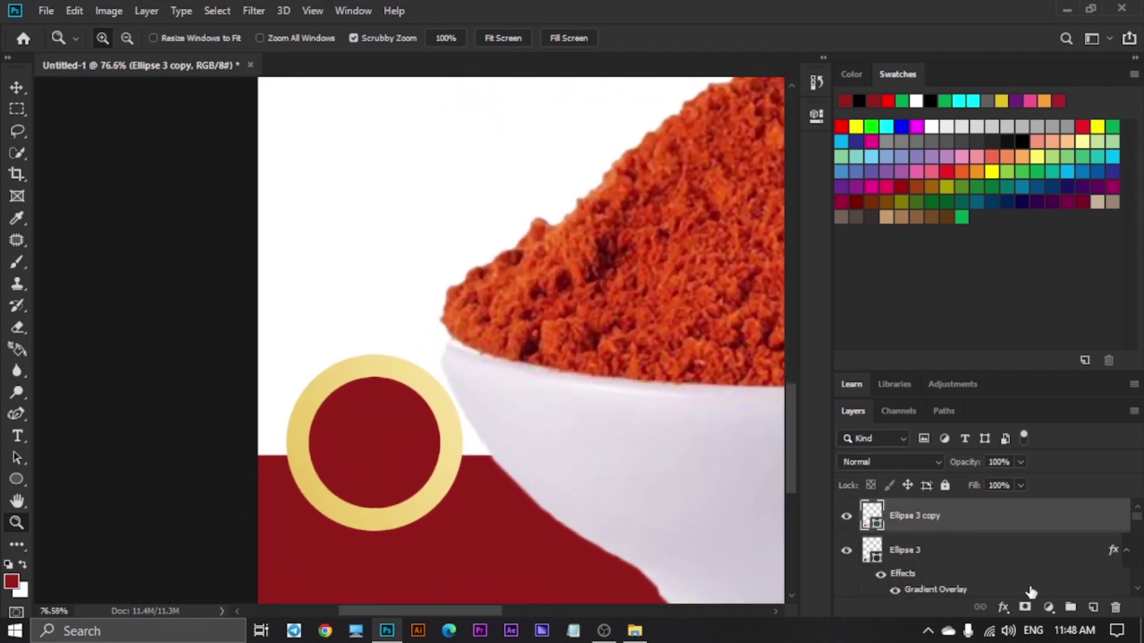
pyautogui.click(1092, 607)
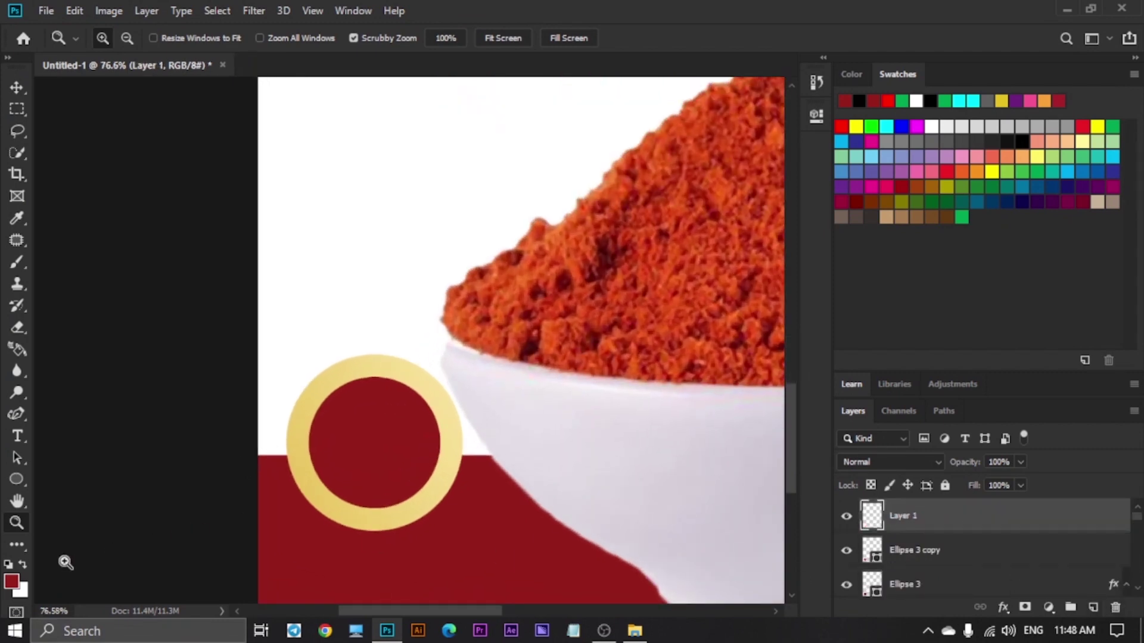
# Type the price '10' in Bebas Neue at 34.11 pt
pyautogui.click(18, 436)
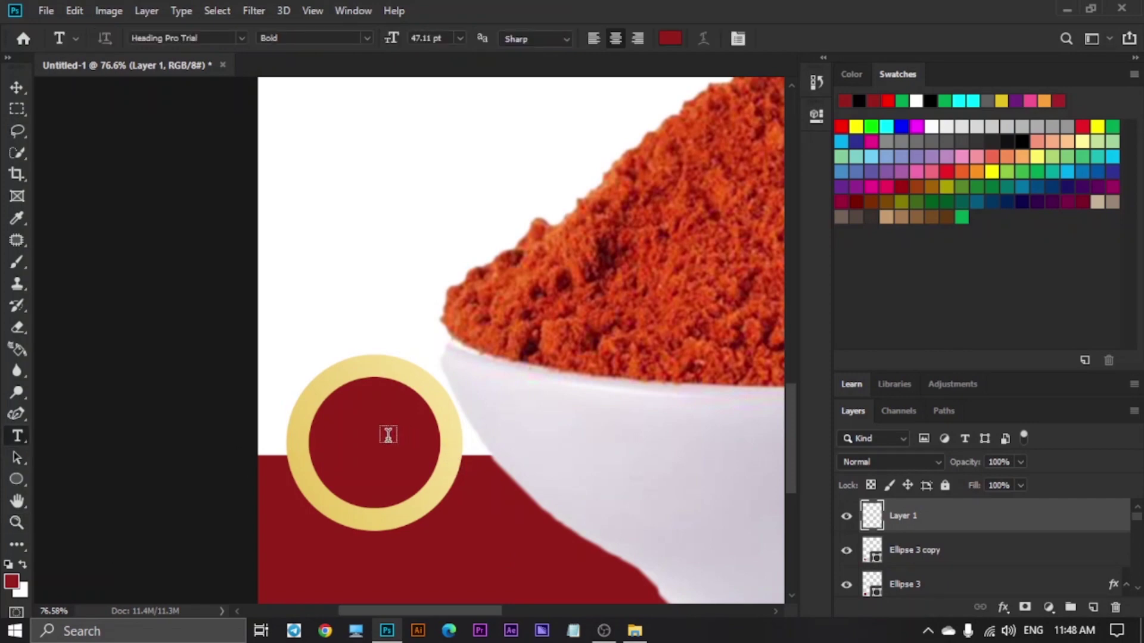
pyautogui.moveTo(314, 256); pyautogui.dragTo(609, 338)
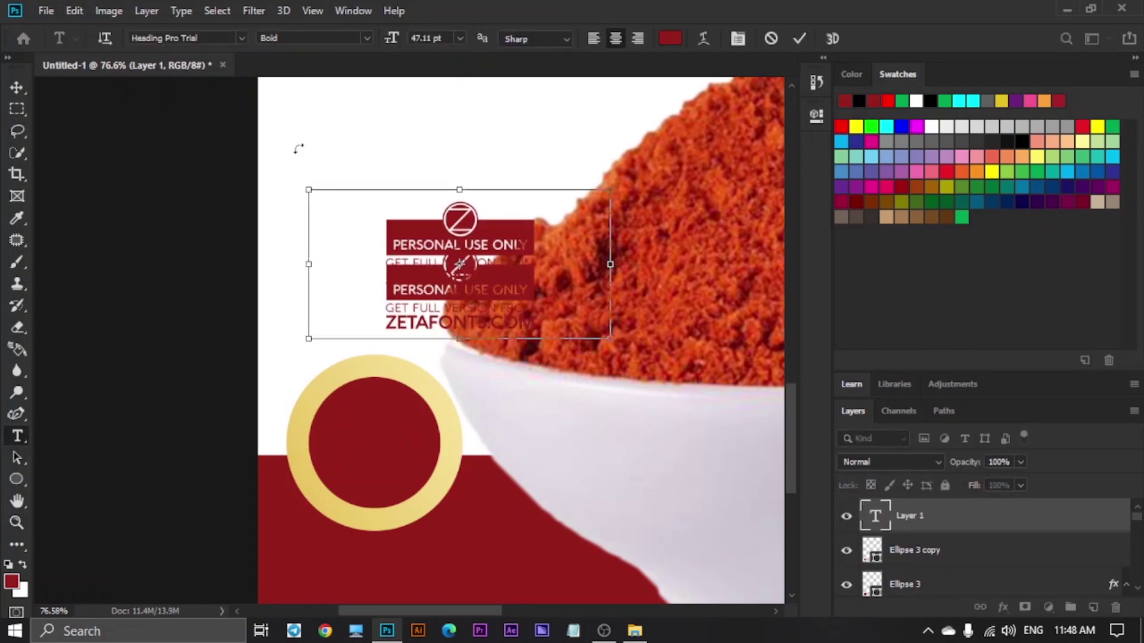
pyautogui.click(241, 38)
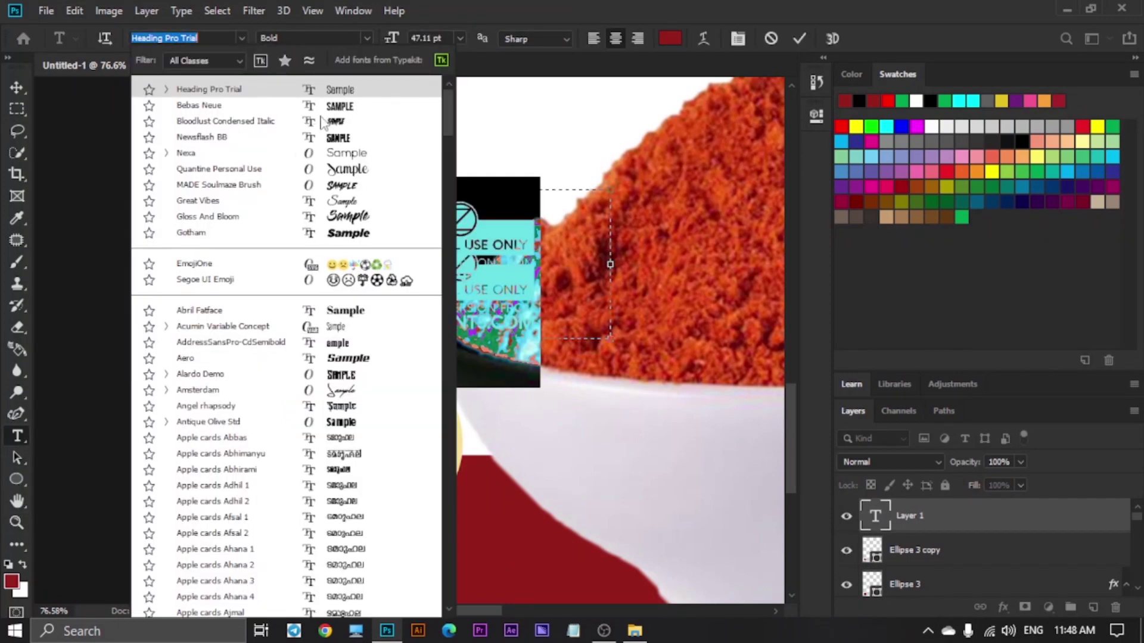
pyautogui.click(350, 109)
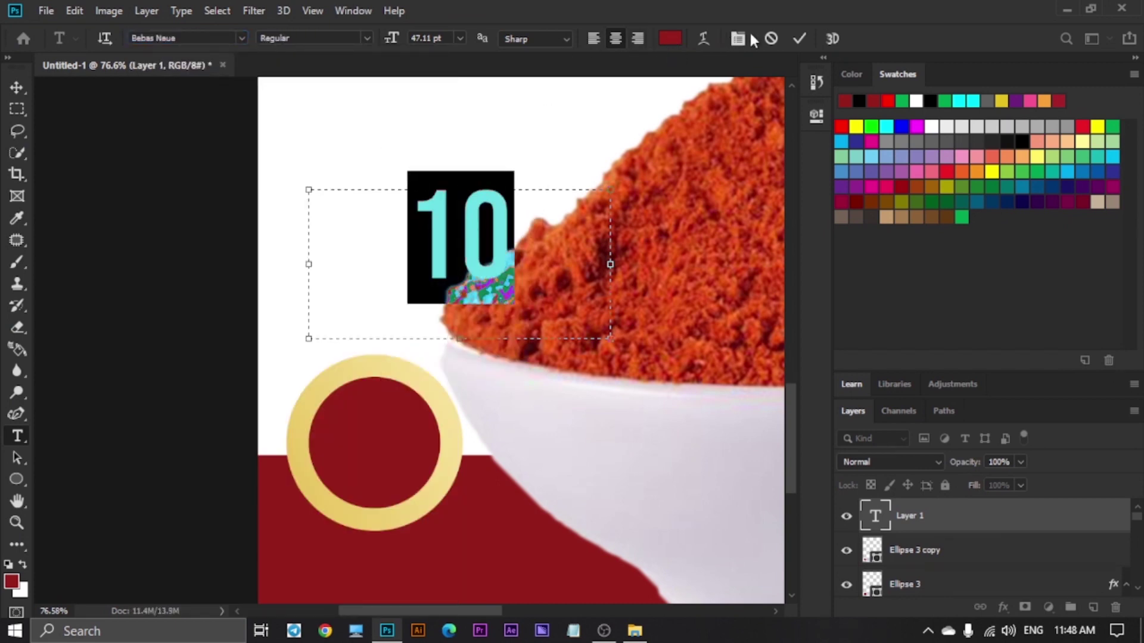
pyautogui.moveTo(389, 42); pyautogui.dragTo(375, 43)
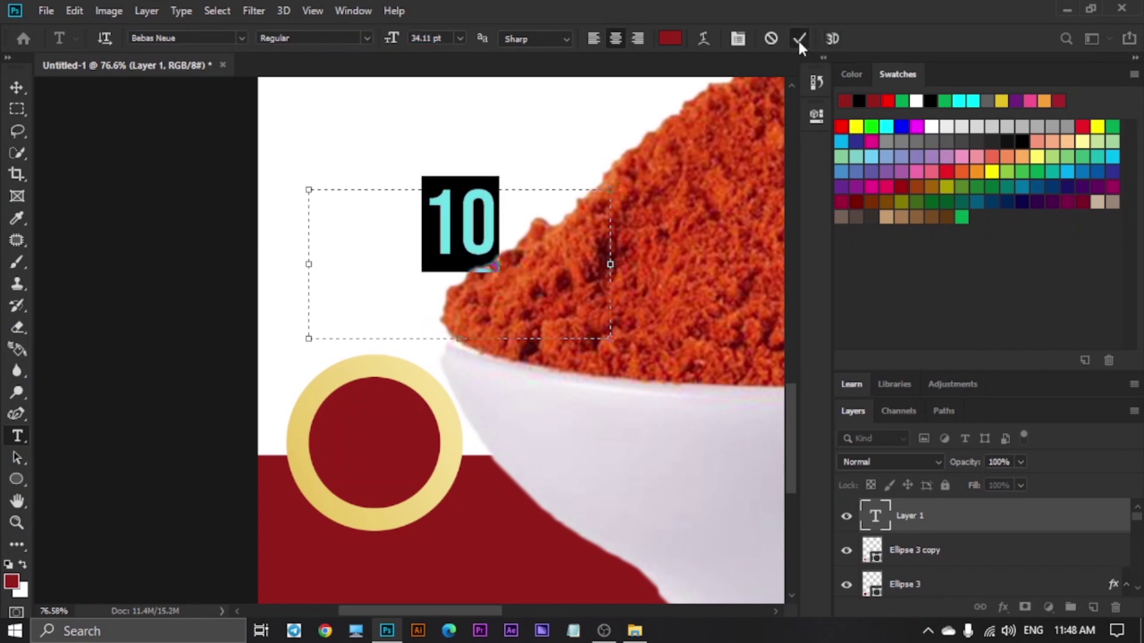
pyautogui.click(799, 38)
# Move the 10 into the red badge, give it a gold Gradient Overlay, and centre it
pyautogui.click(12, 92)
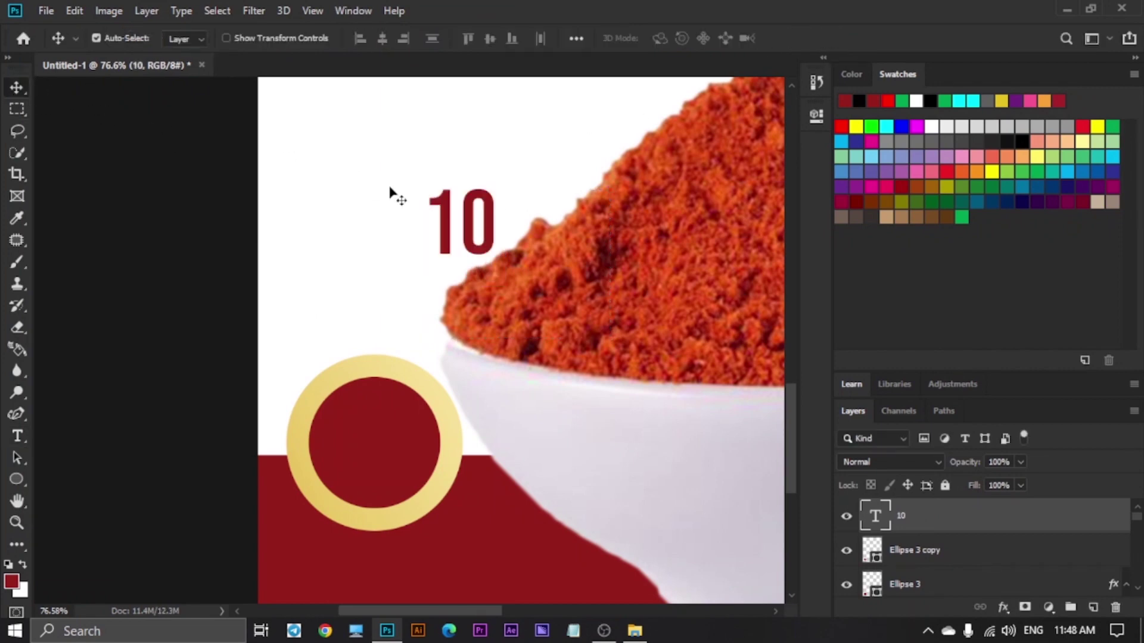
pyautogui.moveTo(475, 200); pyautogui.dragTo(392, 429)
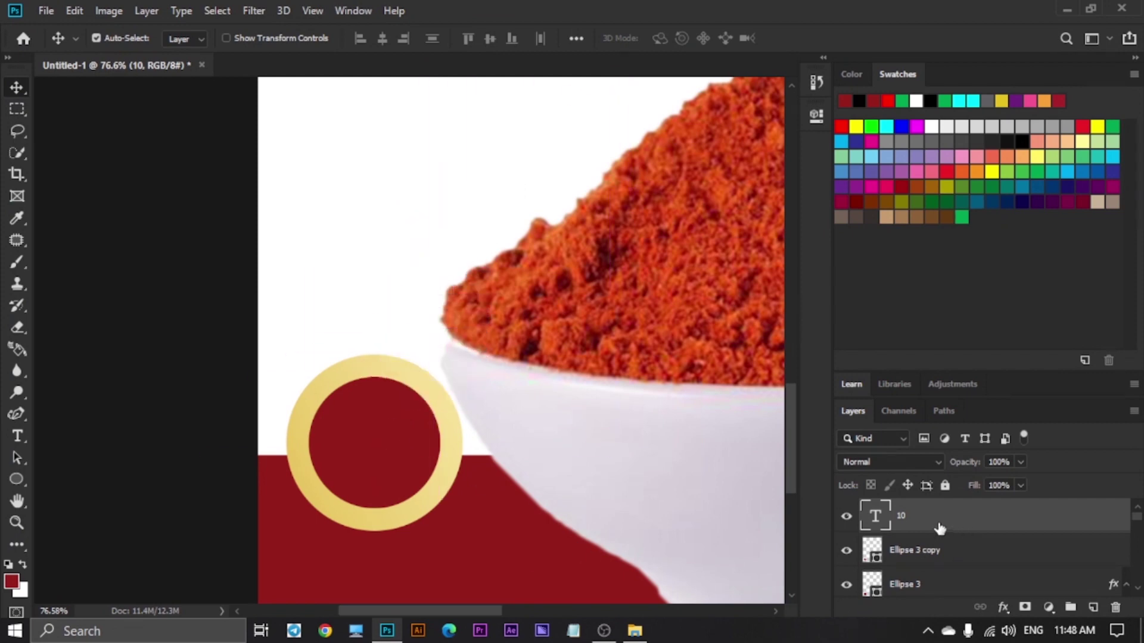
pyautogui.doubleClick(1029, 517)
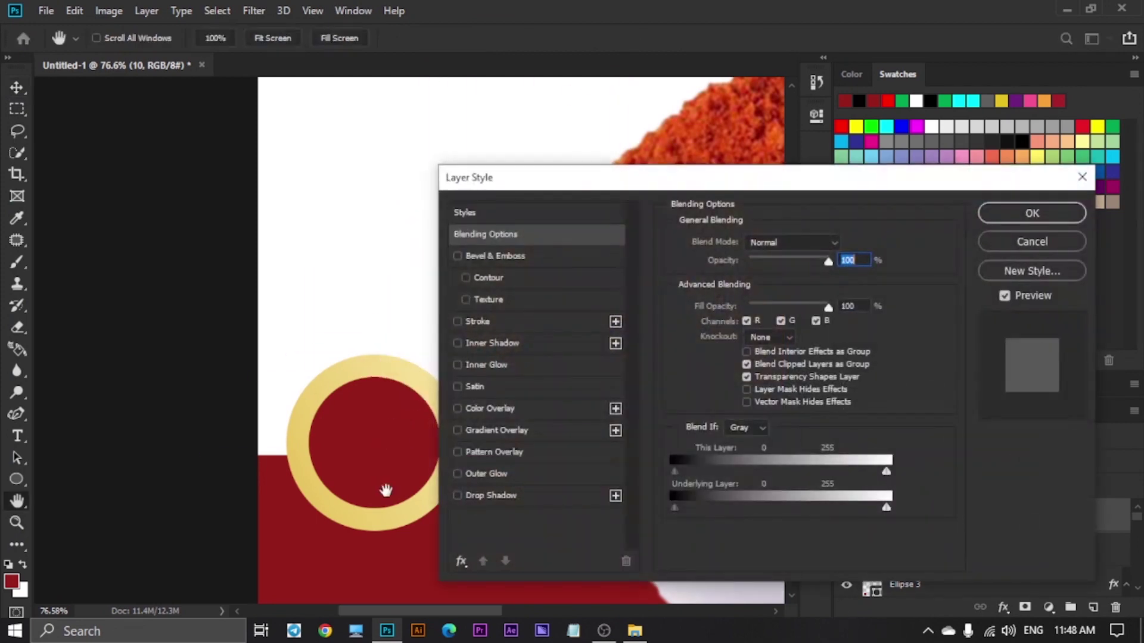
pyautogui.click(522, 432)
pyautogui.click(1024, 215)
pyautogui.moveTo(404, 447); pyautogui.dragTo(411, 438)
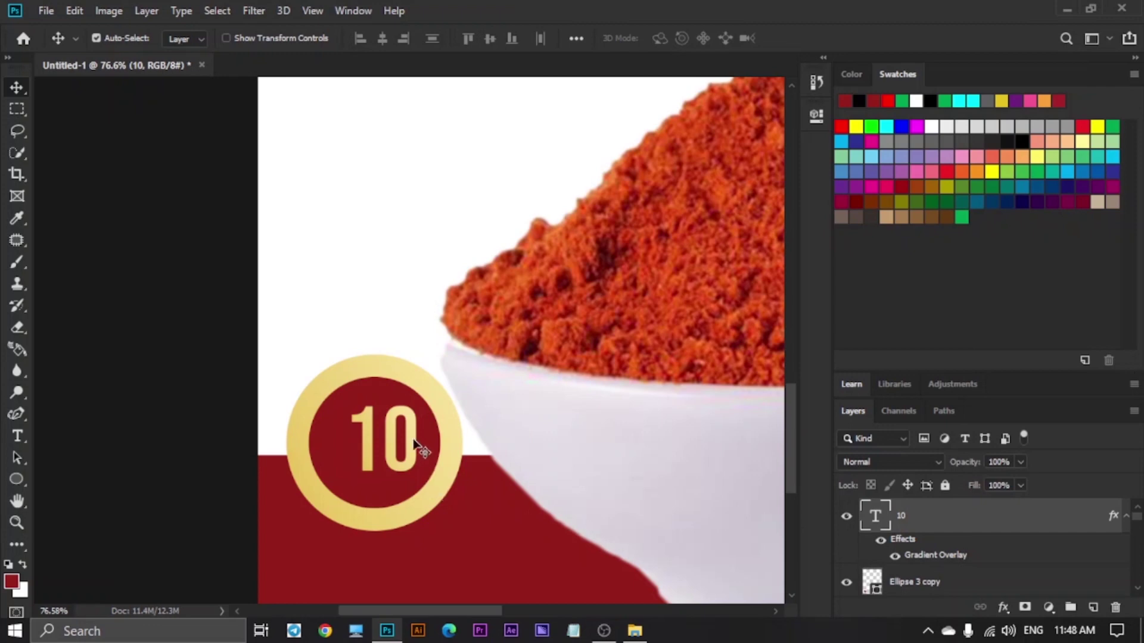
pyautogui.moveTo(416, 446); pyautogui.dragTo(413, 451)
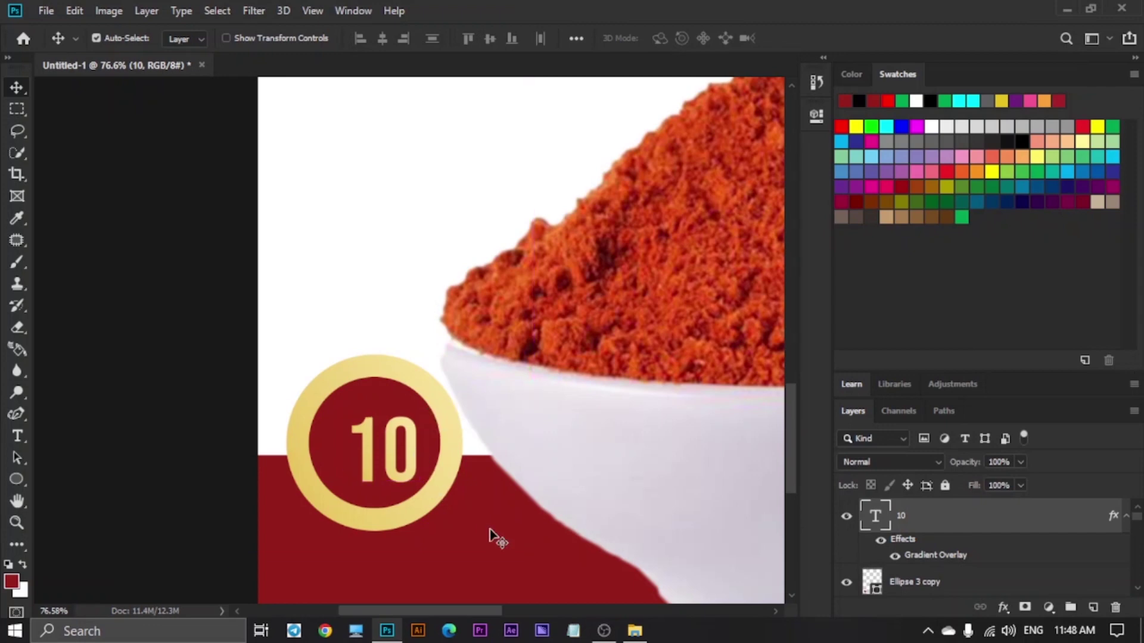
pyautogui.press('Up')
pyautogui.press('Up')
pyautogui.press('Up')
pyautogui.press('Up')
pyautogui.press('Up')
pyautogui.press('Up')
pyautogui.press('Up')
pyautogui.press('Up')
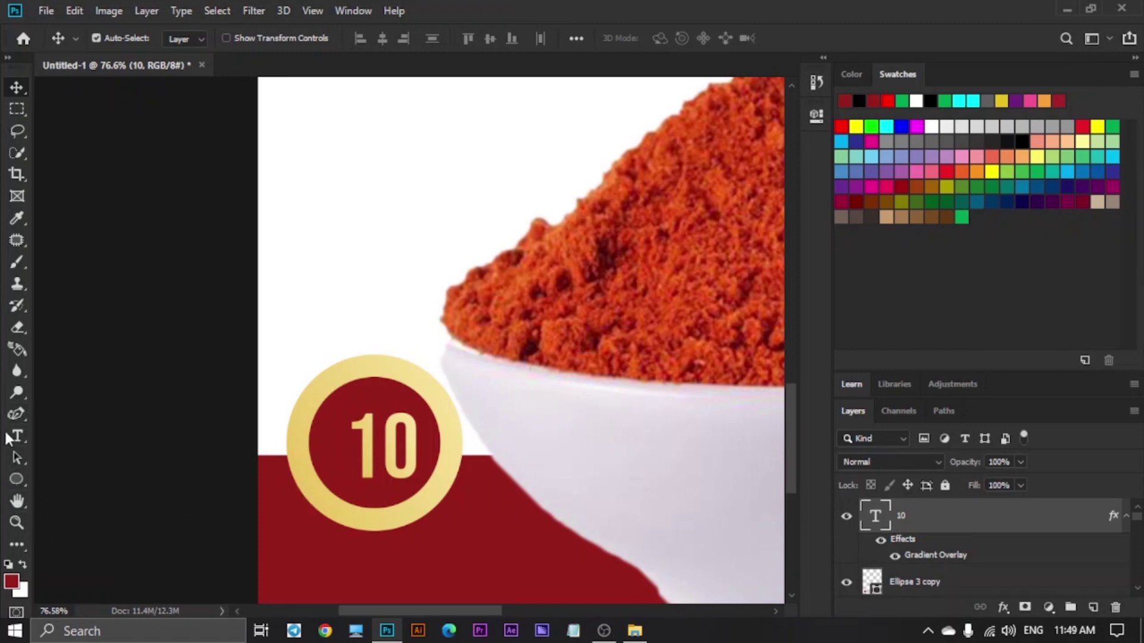
# Draw a white rupee custom shape beside the 10 in the badge
pyautogui.moveTo(16, 478); pyautogui.dragTo(95, 552)
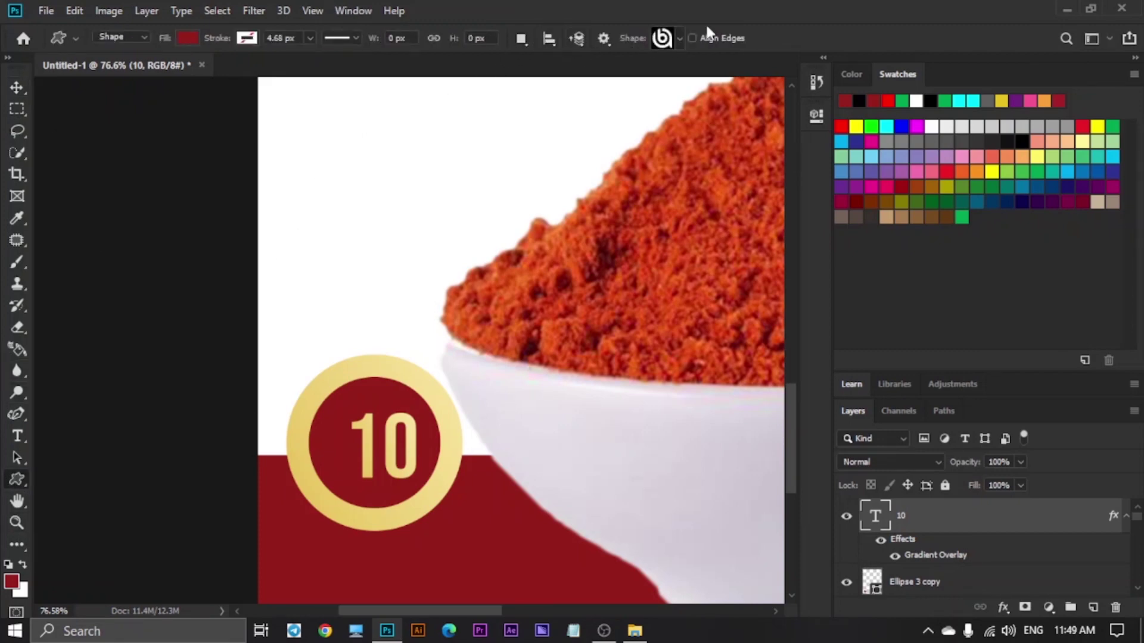
pyautogui.click(680, 37)
pyautogui.click(585, 236)
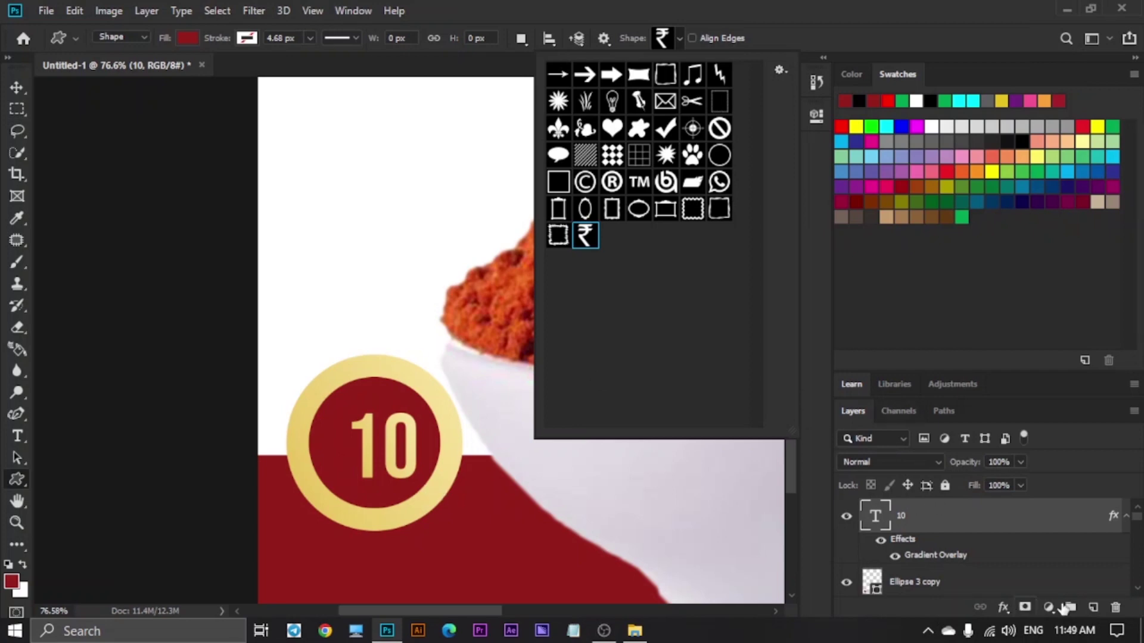
pyautogui.click(1093, 607)
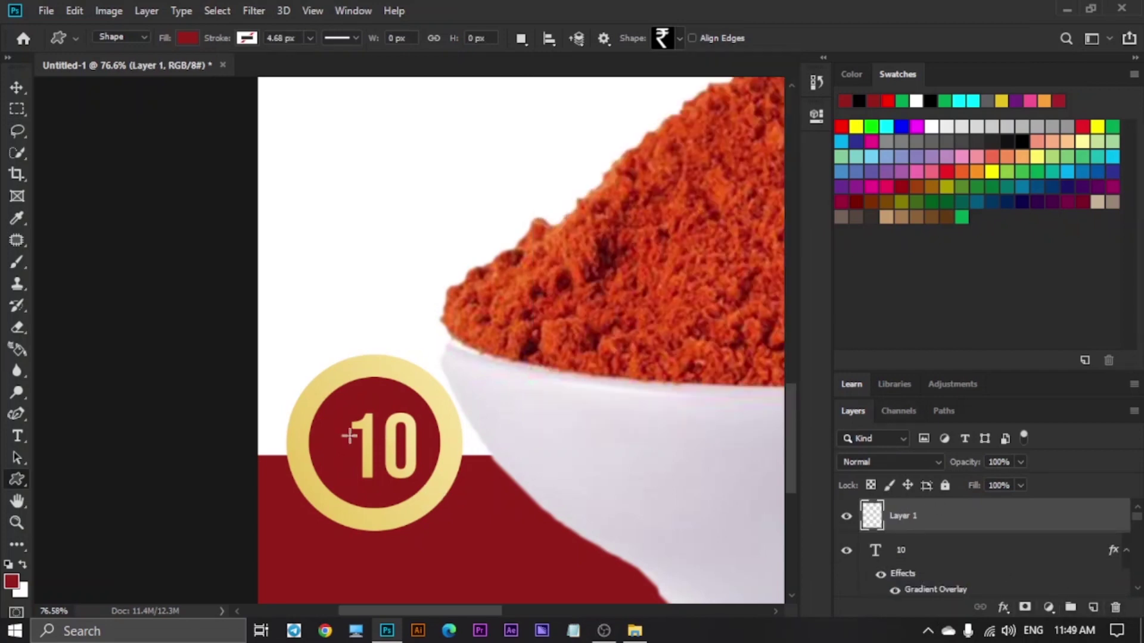
pyautogui.moveTo(323, 430); pyautogui.dragTo(362, 487)
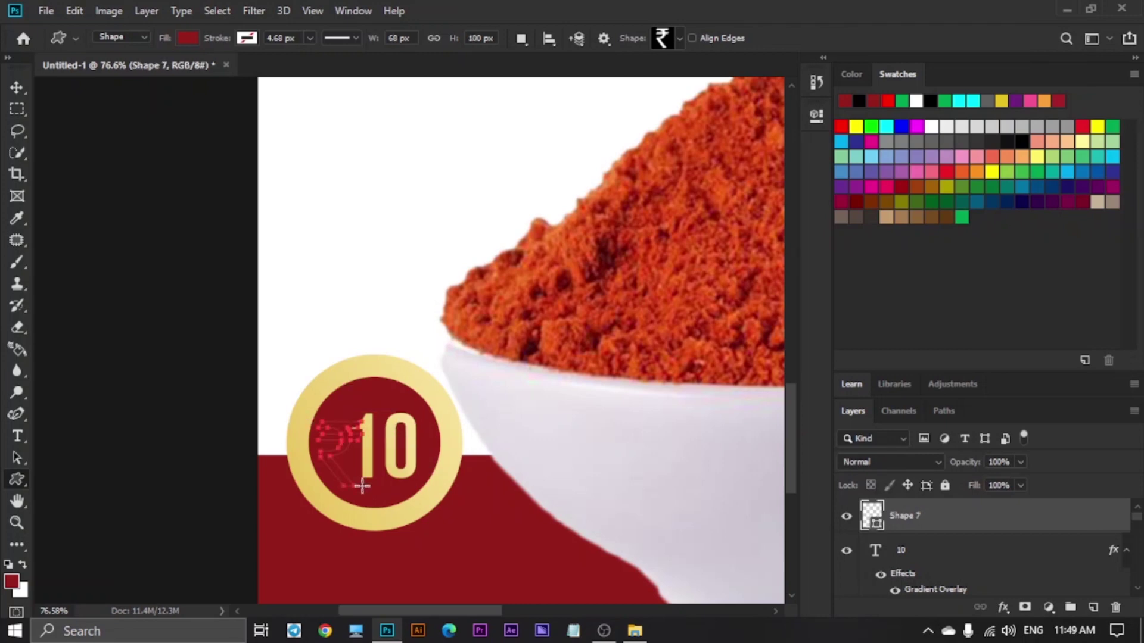
pyautogui.click(187, 38)
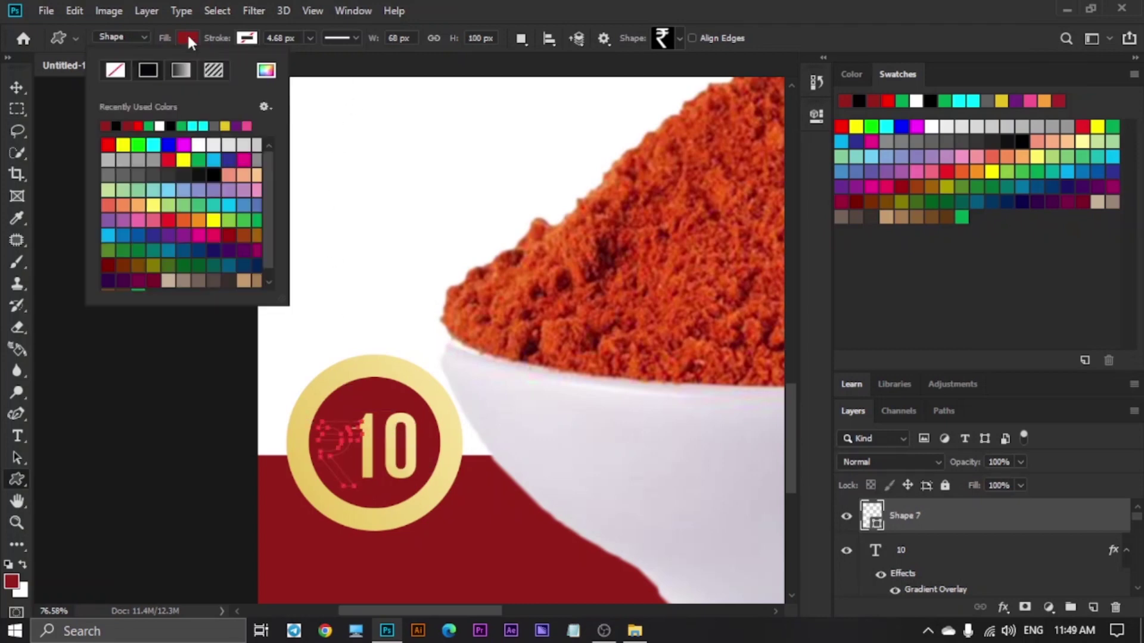
pyautogui.click(160, 125)
pyautogui.click(18, 88)
# Scale the rupee symbol to fit beside the 10 and shift it slightly up
pyautogui.click(18, 87)
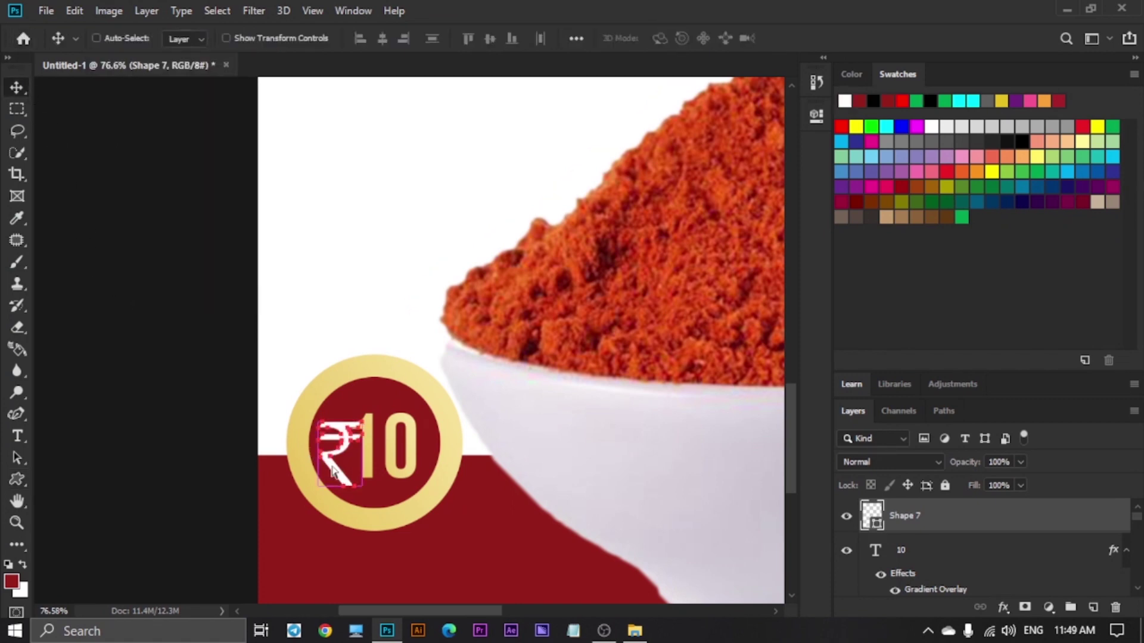
pyautogui.hotkey('ctrl', 't')
pyautogui.moveTo(362, 420)
pyautogui.mouseDown()
pyautogui.moveTo(331, 457)
pyautogui.moveTo(358, 418)
pyautogui.moveTo(357, 435)
pyautogui.mouseUp()
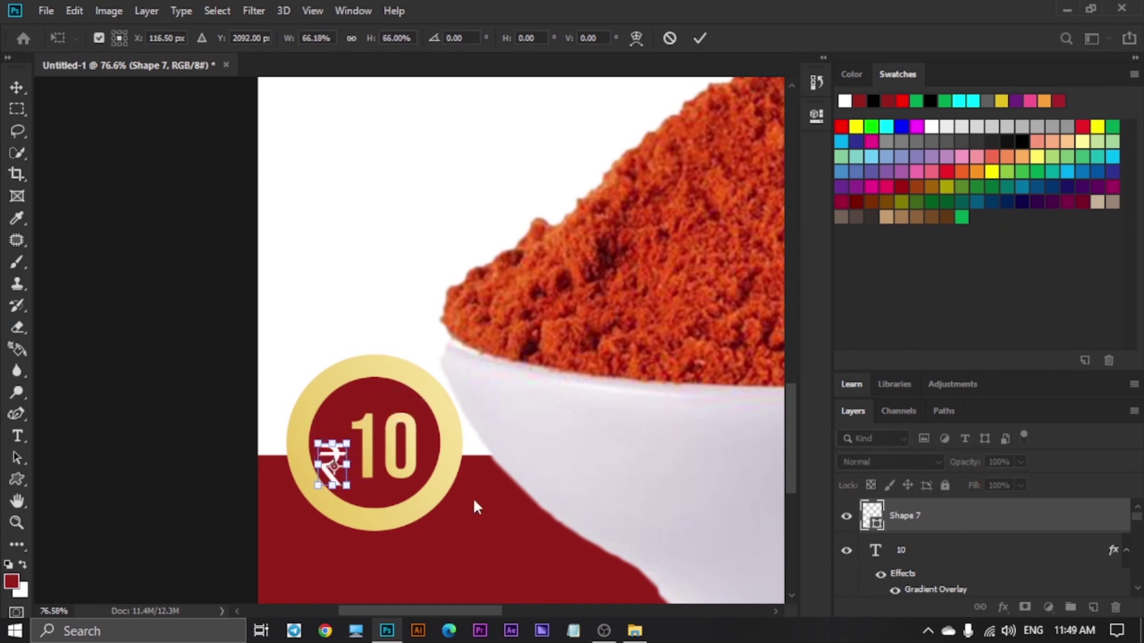
pyautogui.press('Return')
pyautogui.click(360, 525)
pyautogui.click(331, 467)
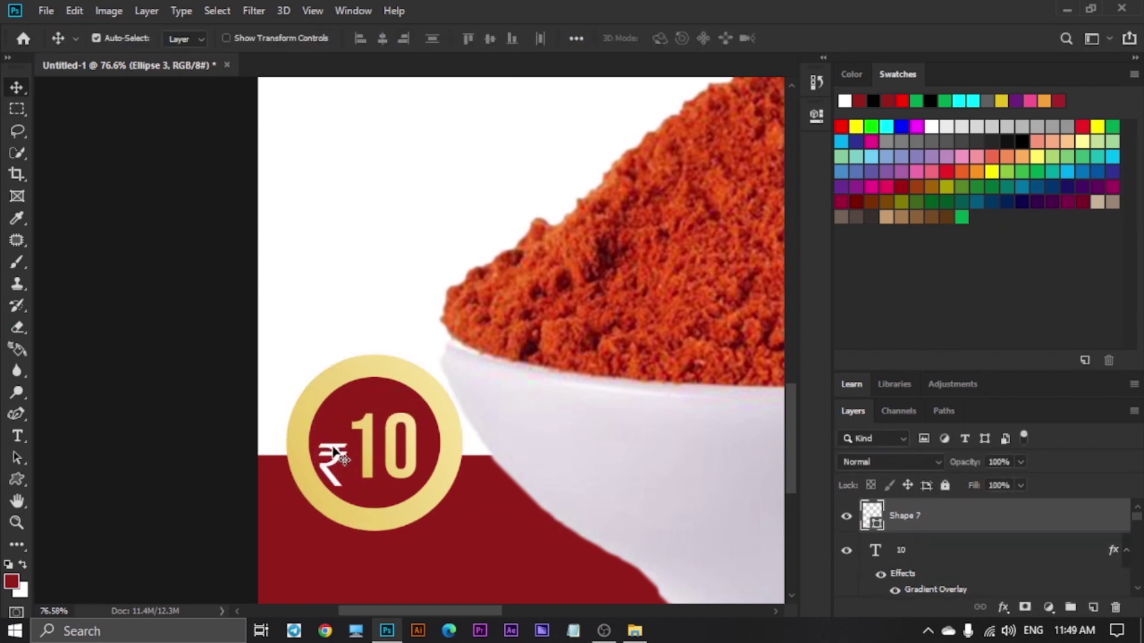
pyautogui.moveTo(333, 447); pyautogui.dragTo(340, 439)
# Zoom out over the whole pack, zoom in on its top, and add an empty Layer 1
pyautogui.press('z')
pyautogui.keyDown('alt'); pyautogui.click(403, 367); pyautogui.keyUp('alt')
pyautogui.moveTo(403, 367); pyautogui.dragTo(334, 368)
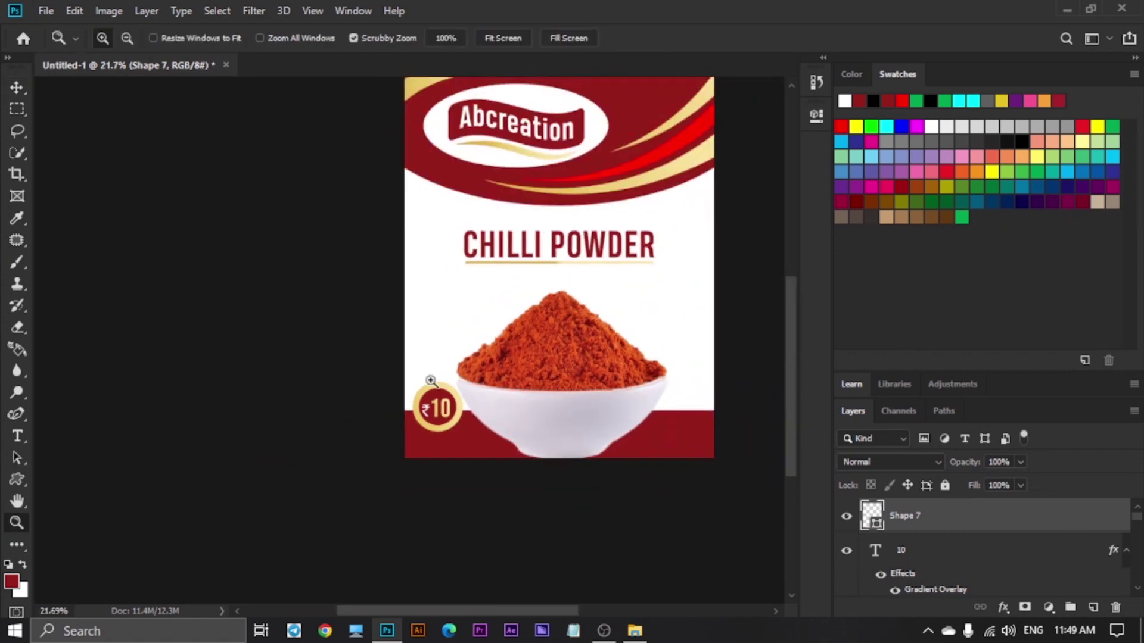
pyautogui.moveTo(613, 173); pyautogui.dragTo(584, 158)
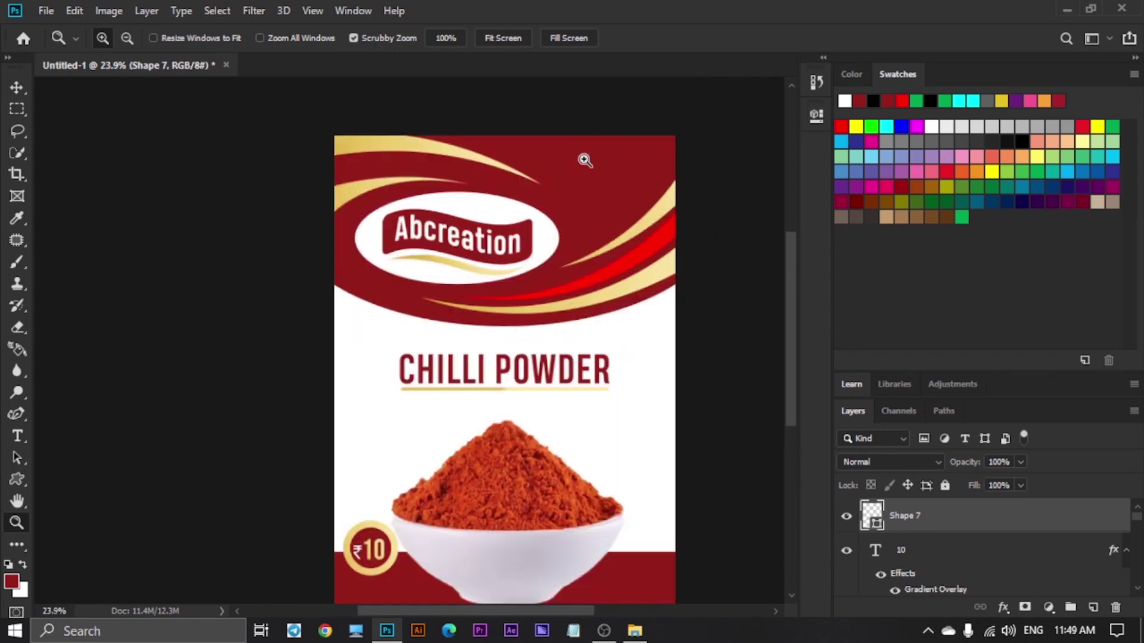
pyautogui.moveTo(625, 122); pyautogui.dragTo(602, 174)
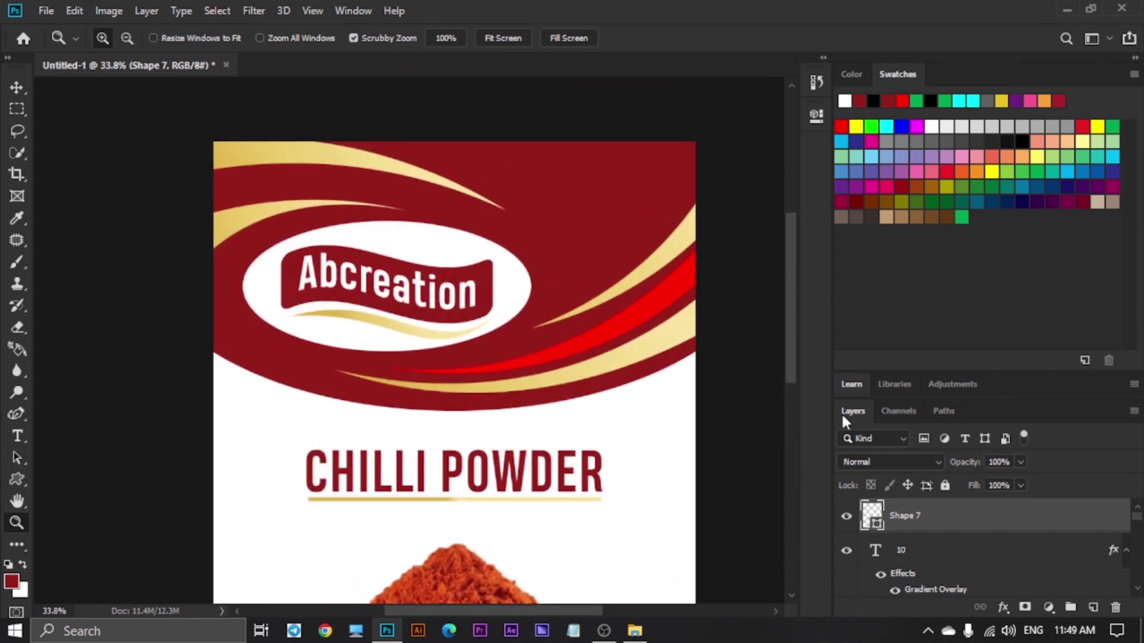
pyautogui.click(1093, 606)
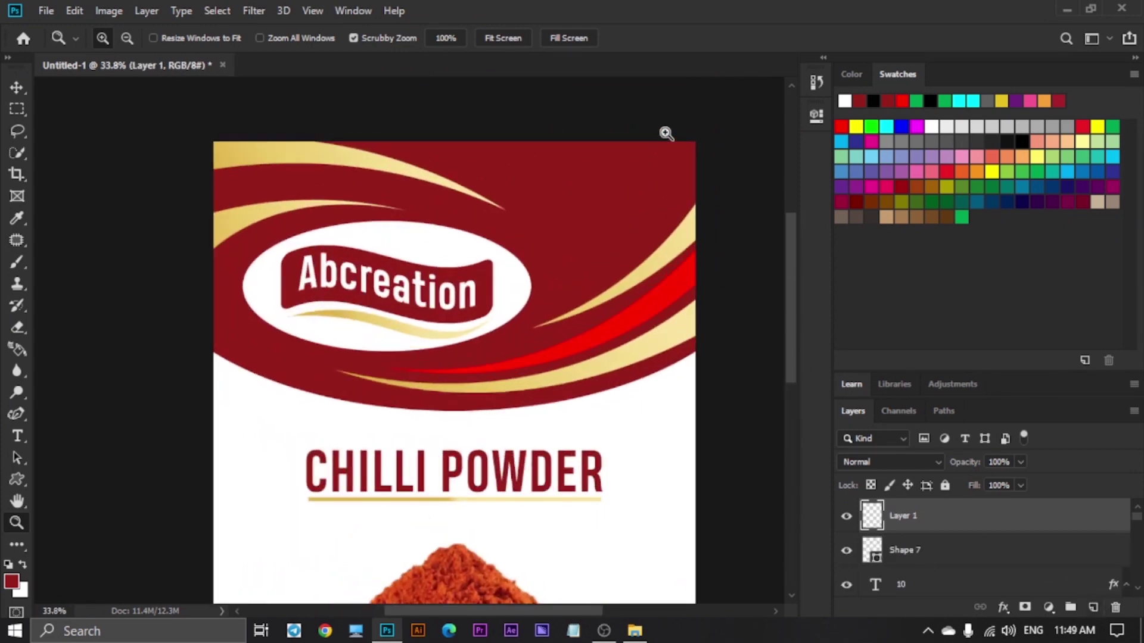
# Draw a small square with the Rectangle Tool at the pack's top-right corner
pyautogui.moveTo(667, 133); pyautogui.dragTo(679, 137)
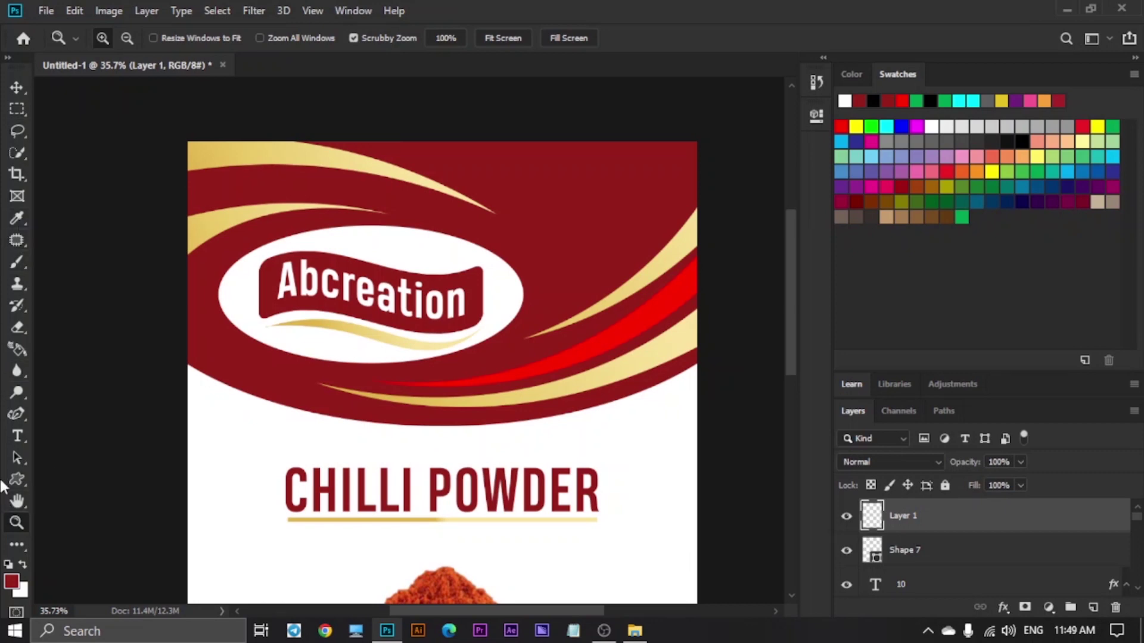
pyautogui.click(28, 480)
pyautogui.click(89, 476)
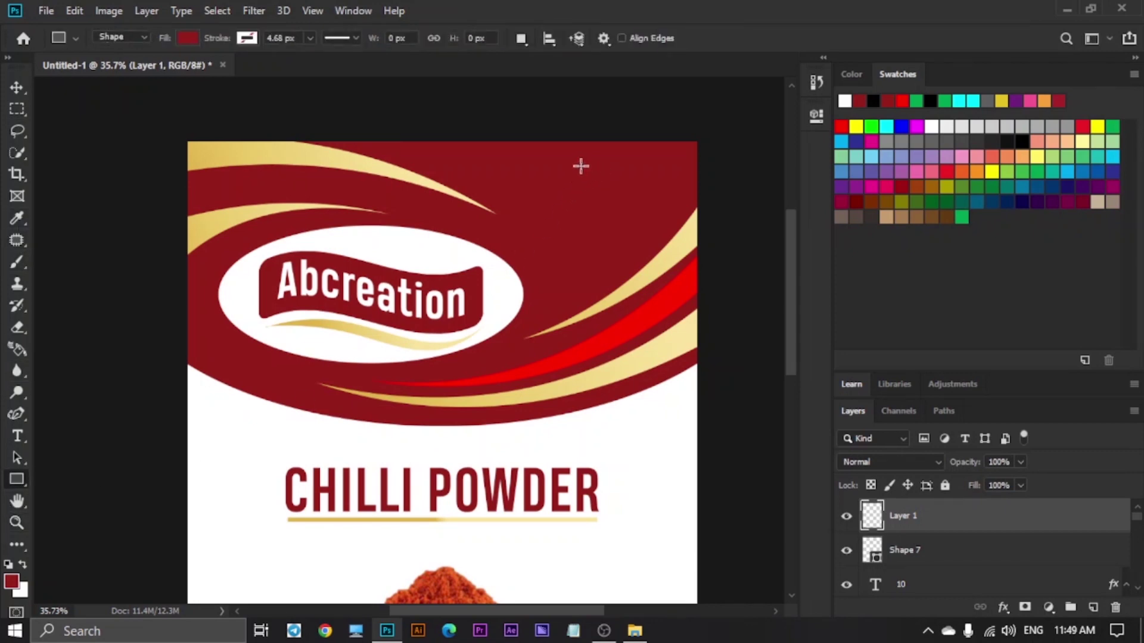
pyautogui.moveTo(581, 167); pyautogui.dragTo(610, 193)
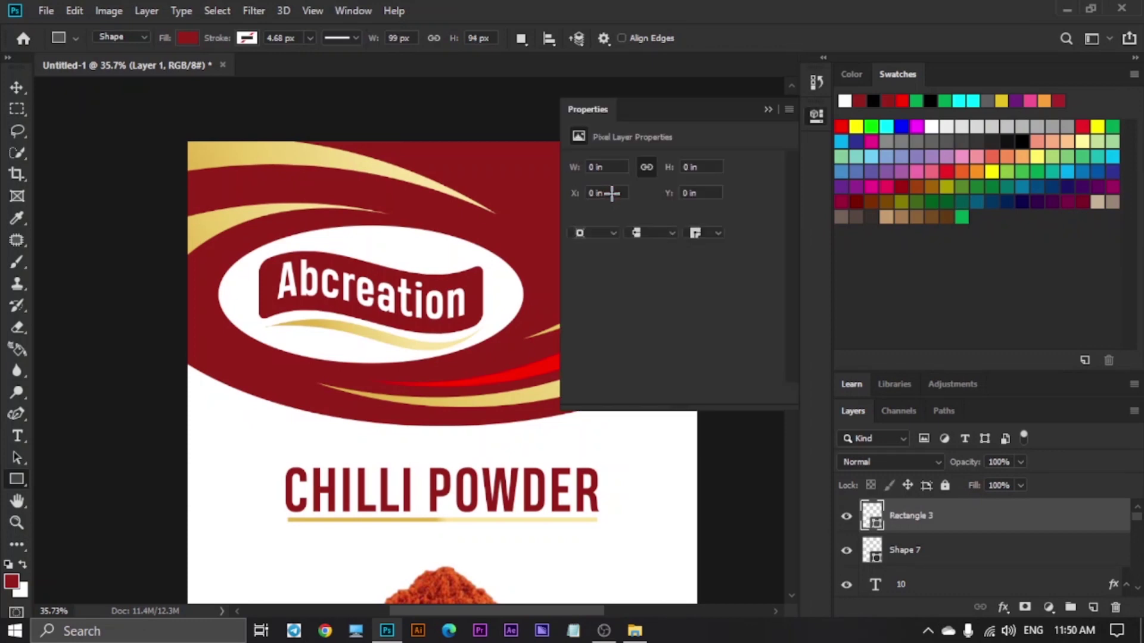
pyautogui.click(767, 109)
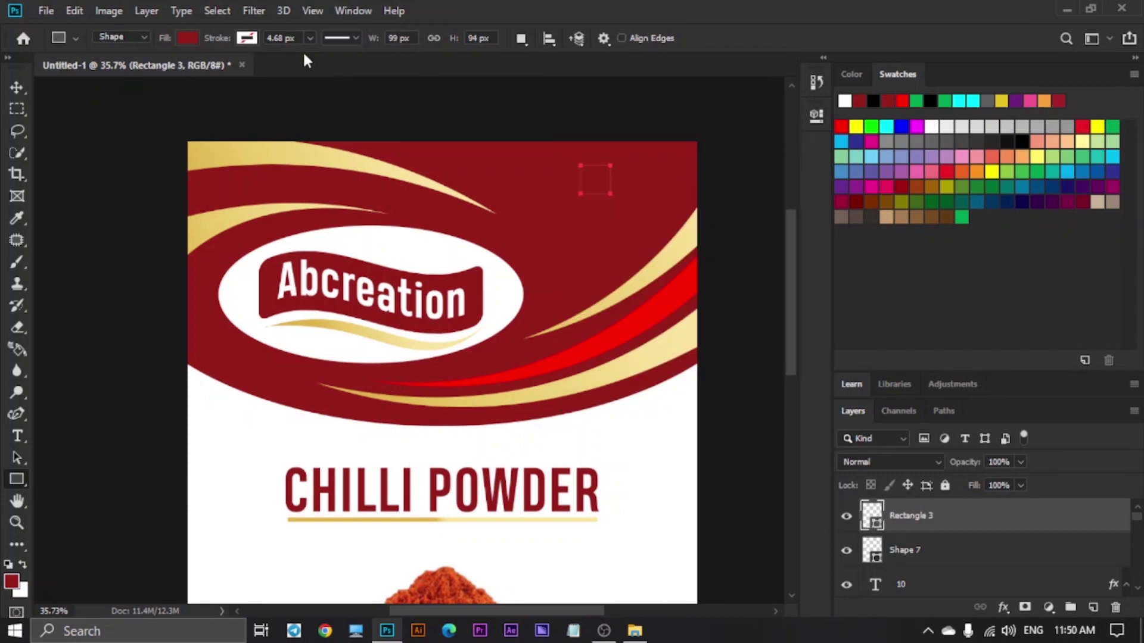
# Give the square a white fill and a green stroke of about 15.6 px
pyautogui.click(190, 38)
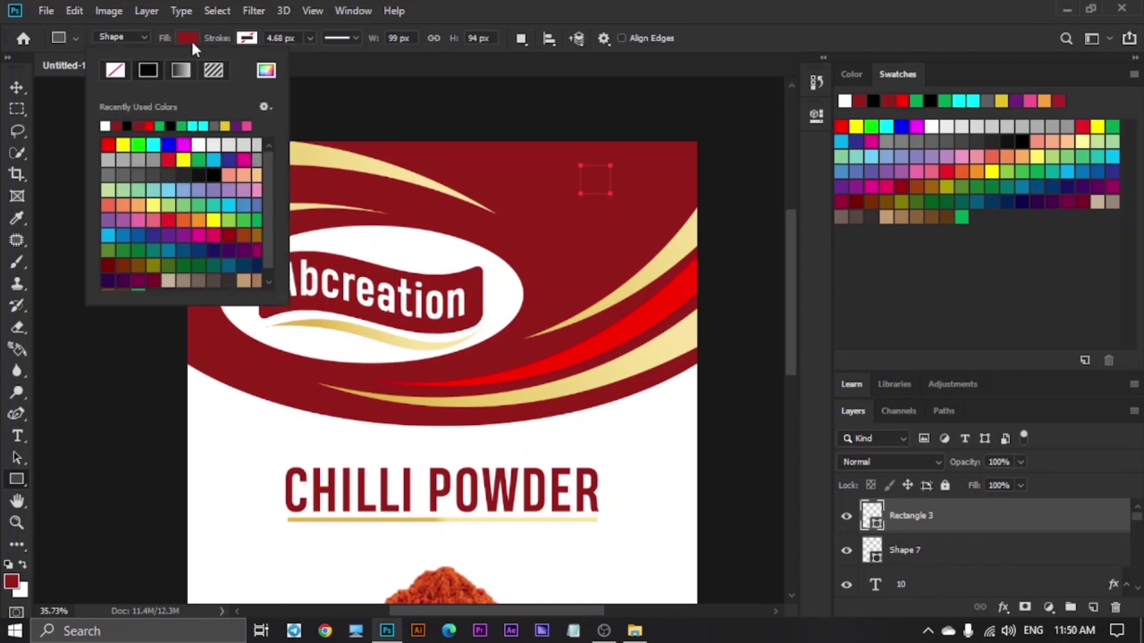
pyautogui.click(105, 126)
pyautogui.click(256, 39)
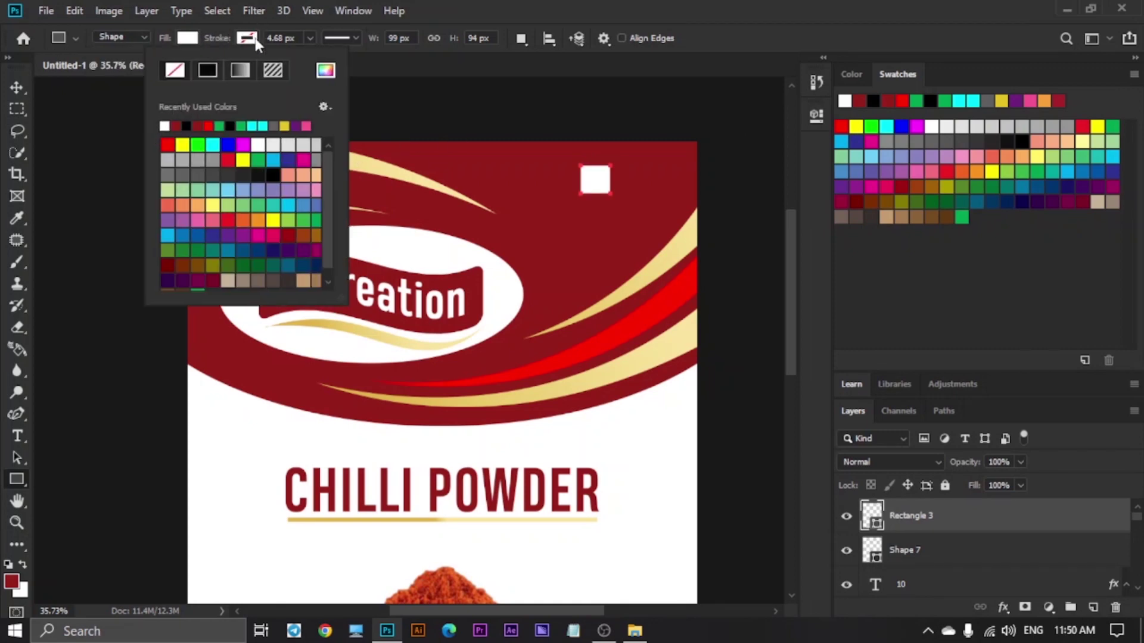
pyautogui.click(222, 125)
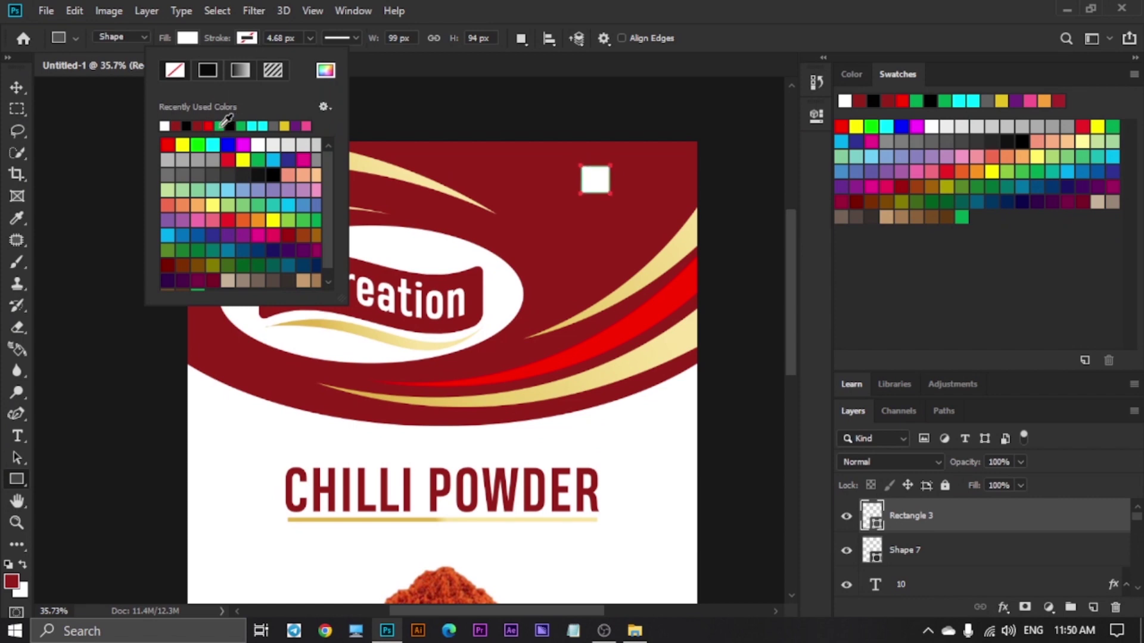
pyautogui.click(310, 40)
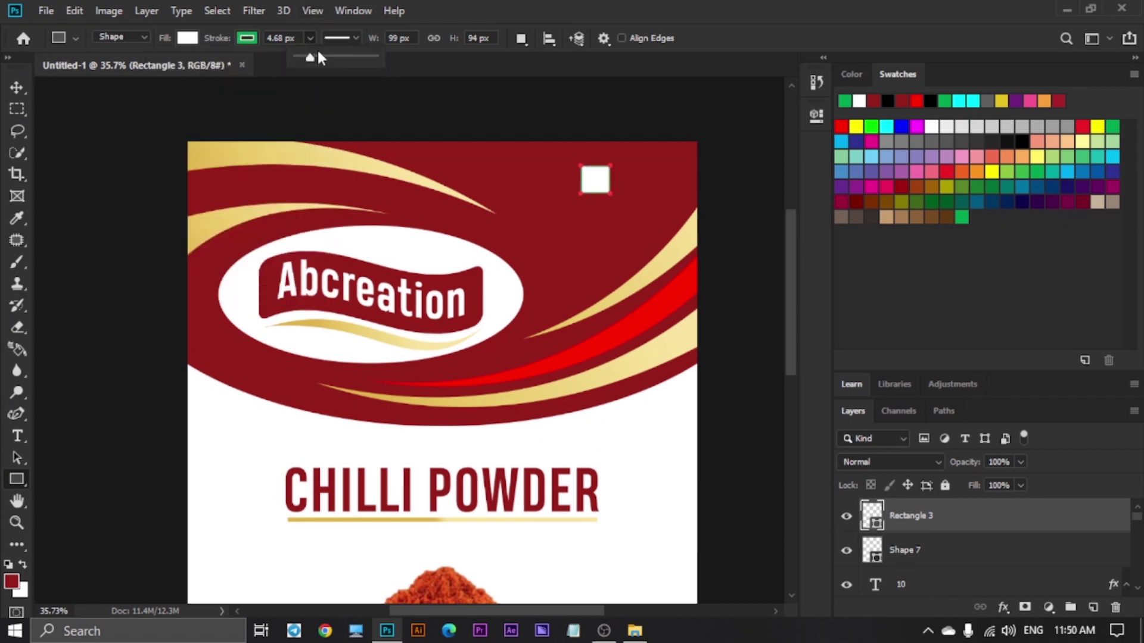
pyautogui.moveTo(317, 60); pyautogui.dragTo(314, 62)
pyautogui.moveTo(312, 62); pyautogui.dragTo(314, 63)
pyautogui.click(27, 86)
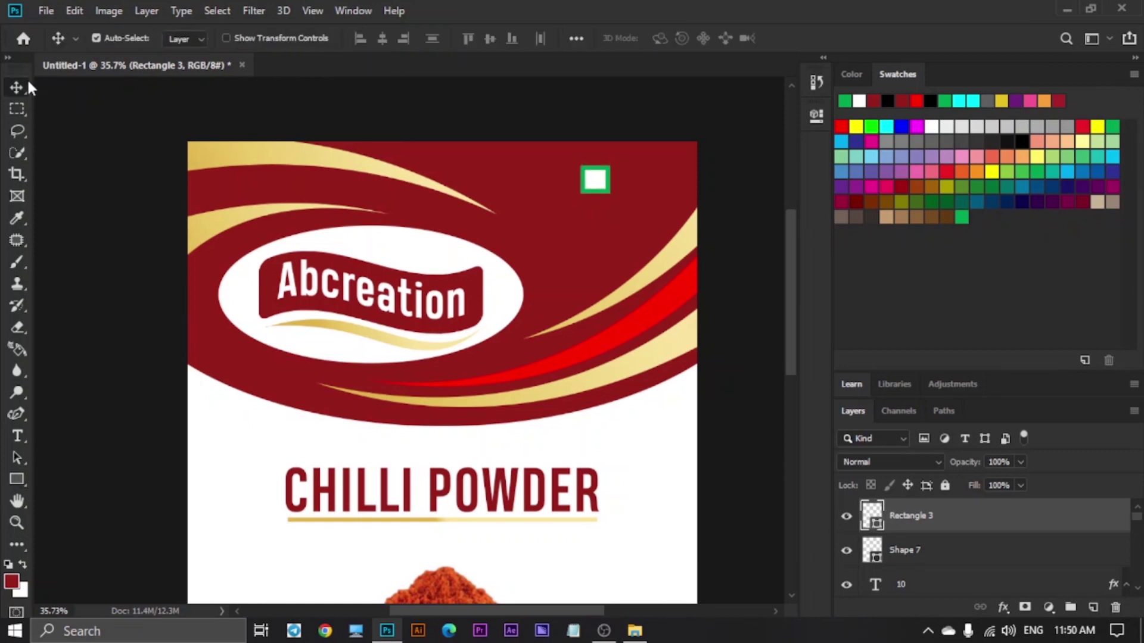
# Draw a small green-filled circle near the green square
pyautogui.press('z')
pyautogui.moveTo(625, 172); pyautogui.dragTo(527, 191)
pyautogui.hotkey('ctrl', 'shift', 'alt', 'n')
pyautogui.press('u')
pyautogui.moveTo(395, 358)
pyautogui.mouseDown()
pyautogui.moveTo(419, 380)
pyautogui.moveTo(414, 373)
pyautogui.mouseUp()
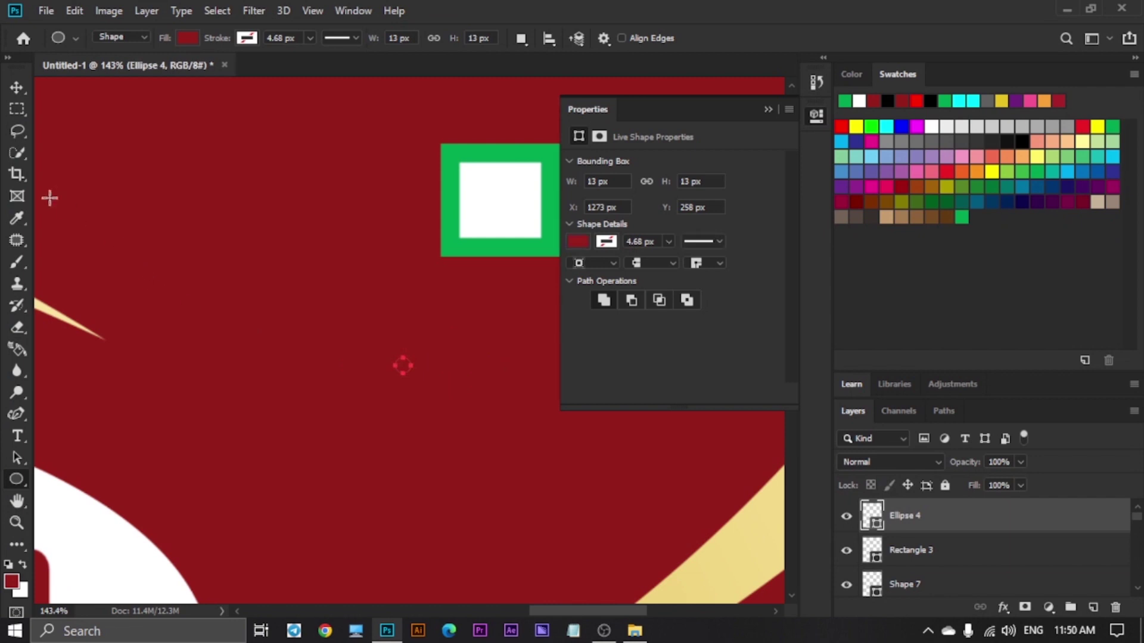
pyautogui.click(577, 244)
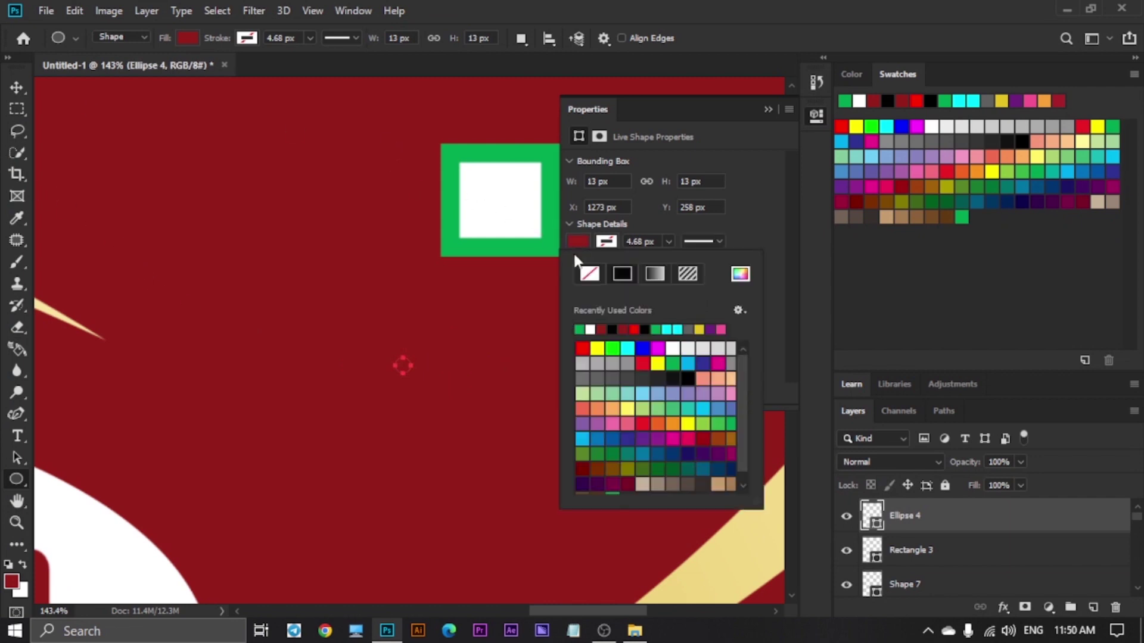
pyautogui.click(579, 329)
pyautogui.click(767, 110)
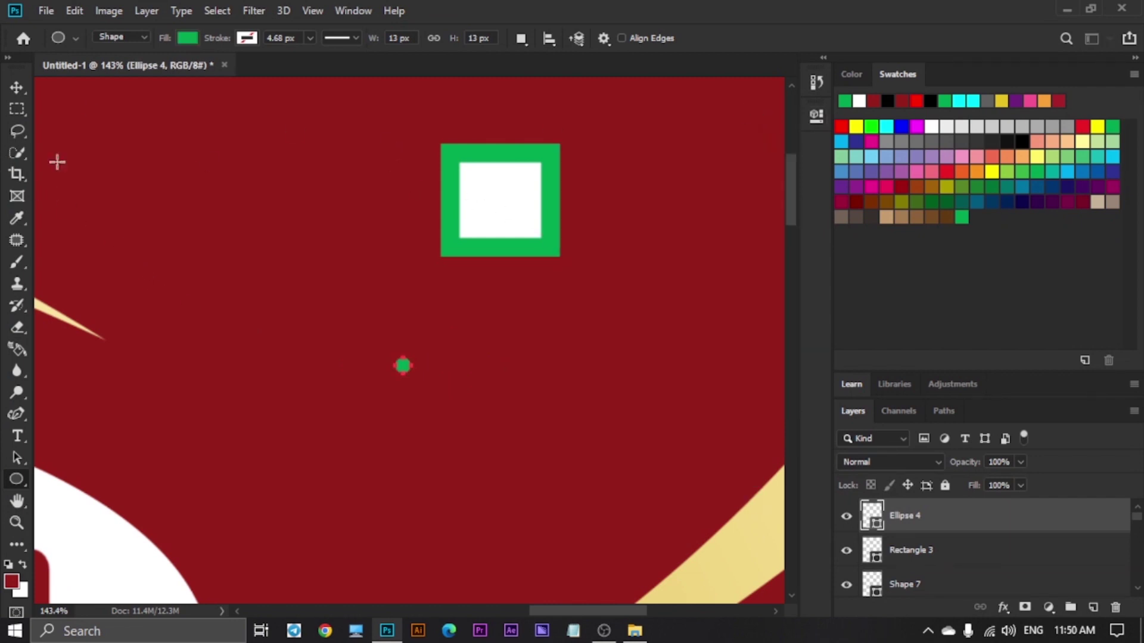
# Move the green dot to the square's centre and resize it to fit
pyautogui.click(16, 87)
pyautogui.moveTo(407, 374); pyautogui.dragTo(384, 430)
pyautogui.hotkey('ctrl', 't')
pyautogui.press('Return')
pyautogui.press('z')
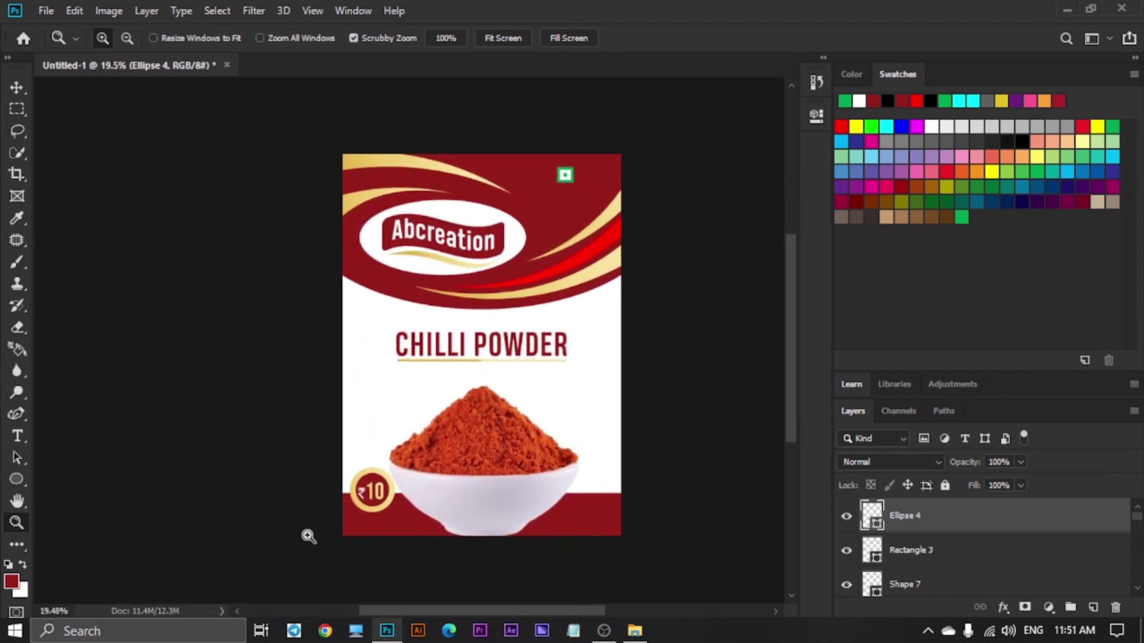
# Bring the dried chilli image in from the MOCK UP folder and enlarge it to about 27%
pyautogui.click(635, 631)
pyautogui.moveTo(194, 201); pyautogui.dragTo(495, 420)
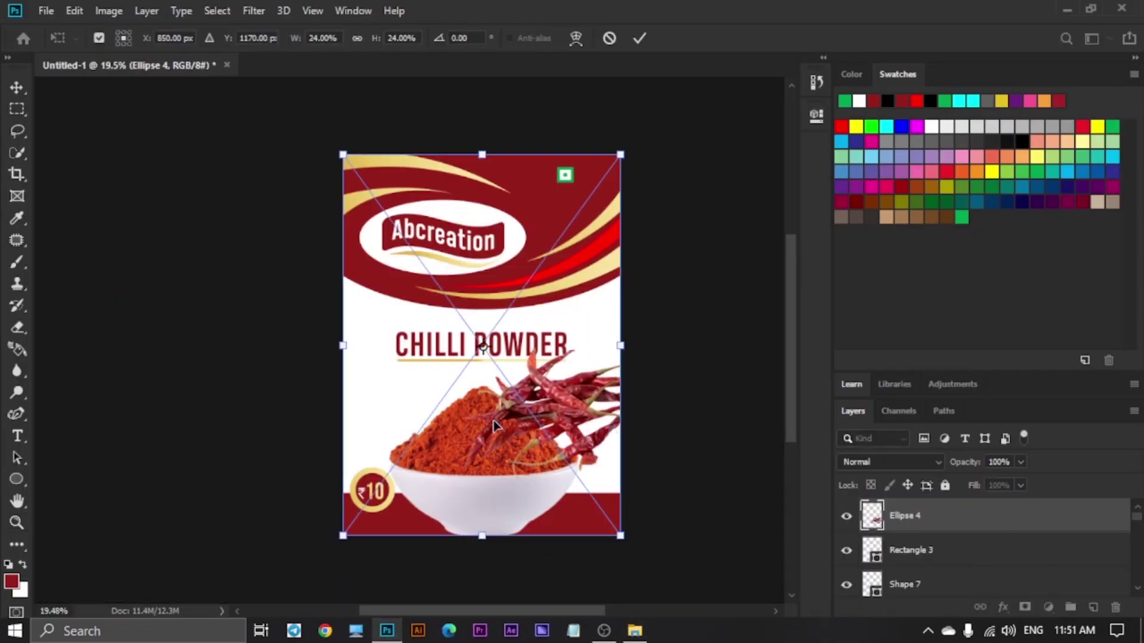
pyautogui.moveTo(620, 343); pyautogui.dragTo(636, 369)
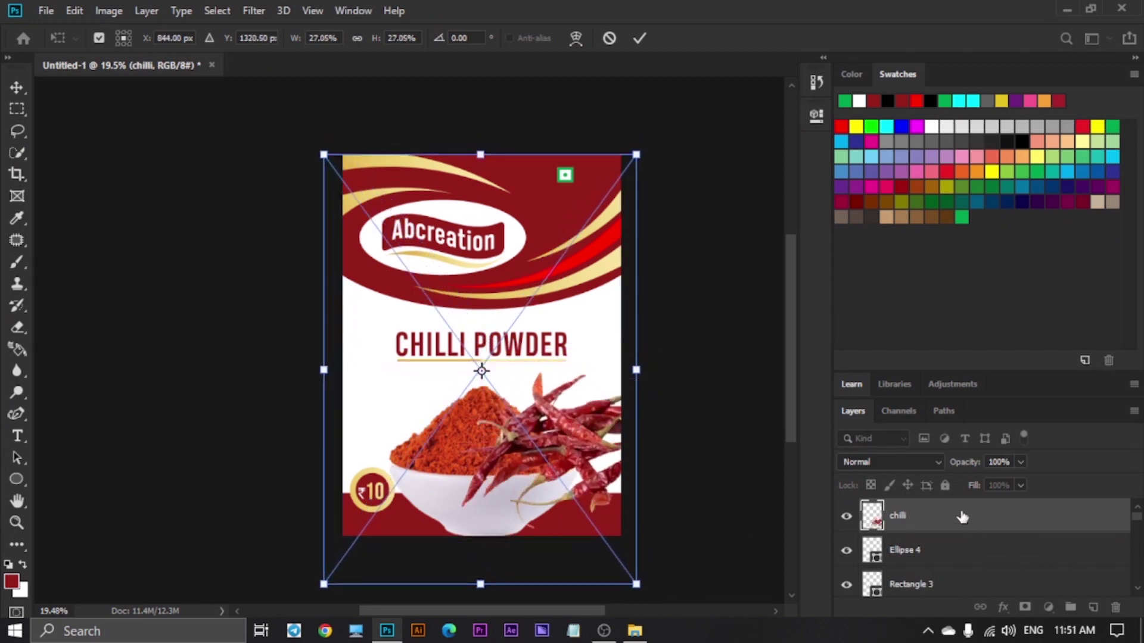
pyautogui.press('z')
pyautogui.scroll(-5, 966, 536)
pyautogui.scroll(-5, 963, 571)
pyautogui.click(964, 556)
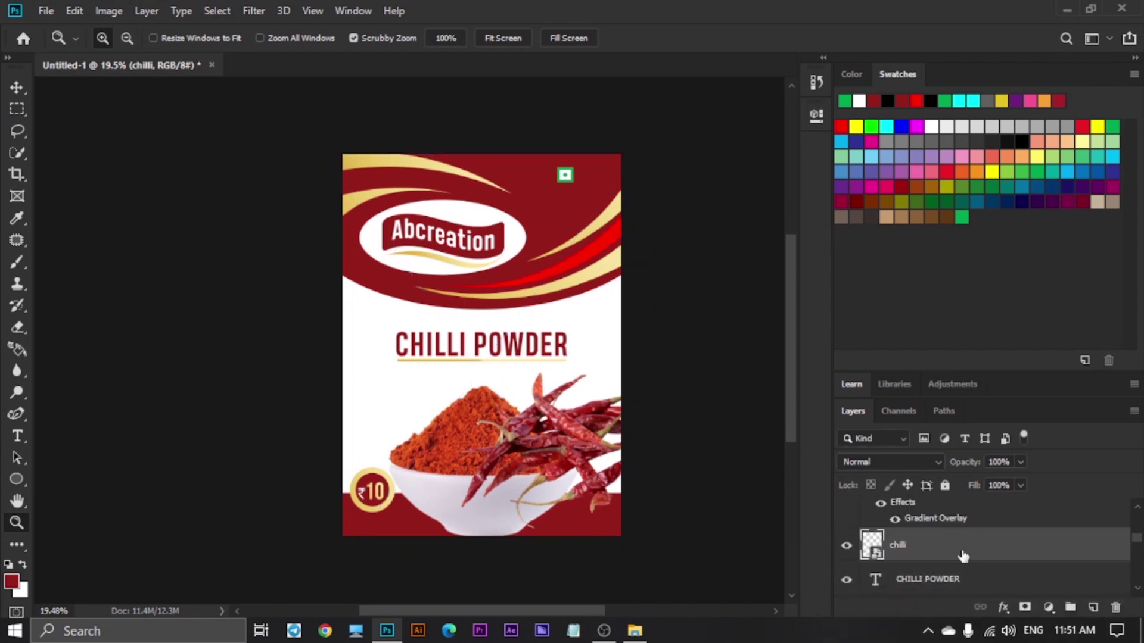
# Move the chilli layer beneath Rectangle 1 so the chillies sit behind the bowl
pyautogui.scroll(-1, 962, 565)
pyautogui.moveTo(978, 518); pyautogui.dragTo(968, 554)
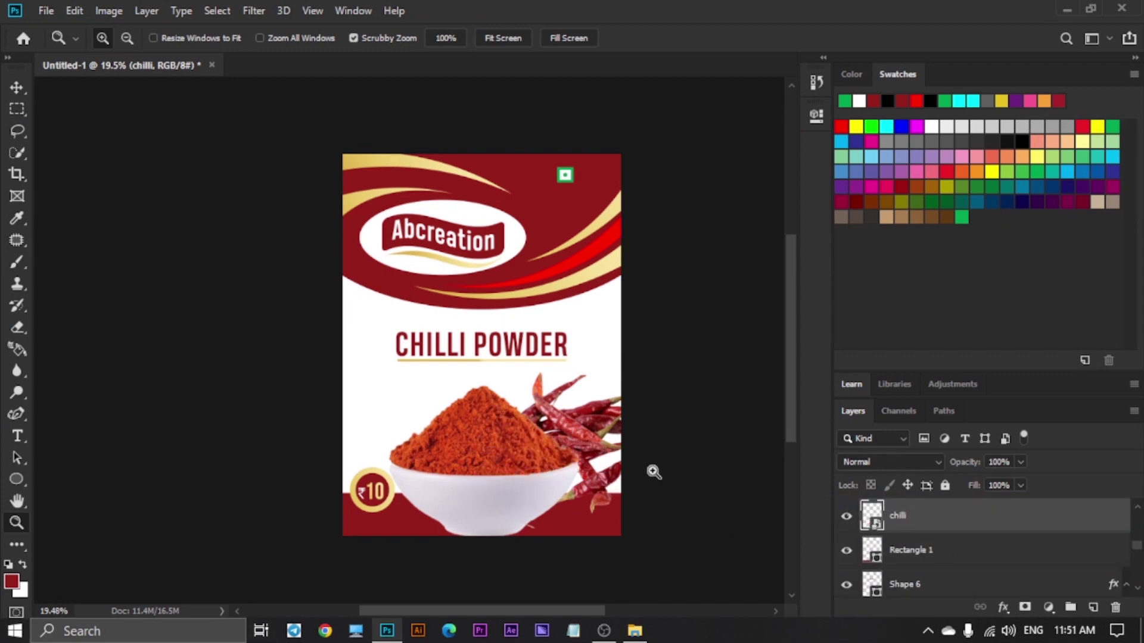
pyautogui.click(15, 87)
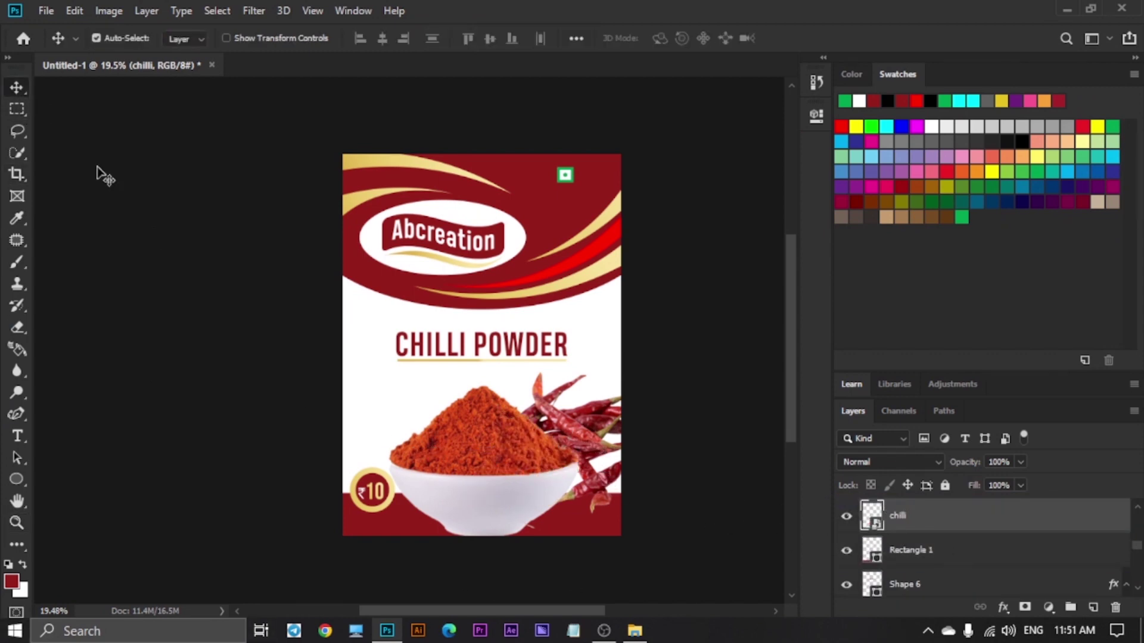
pyautogui.click(451, 456)
pyautogui.press('z')
pyautogui.moveTo(451, 456); pyautogui.dragTo(654, 523)
pyautogui.scroll(-1, 654, 523)
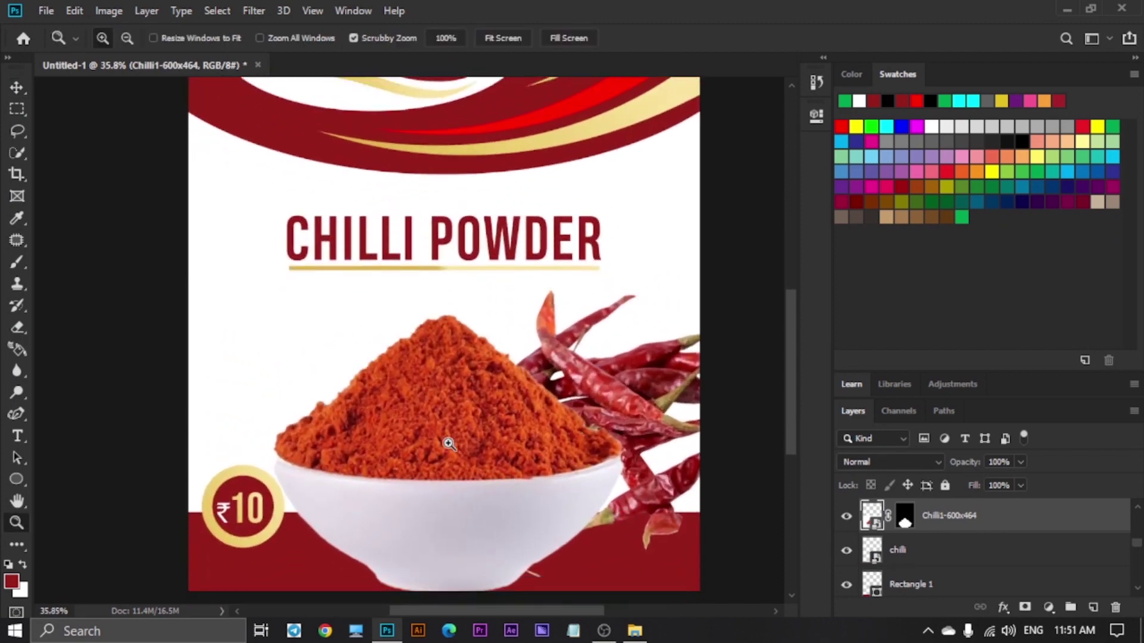
pyautogui.scroll(-1, 468, 388)
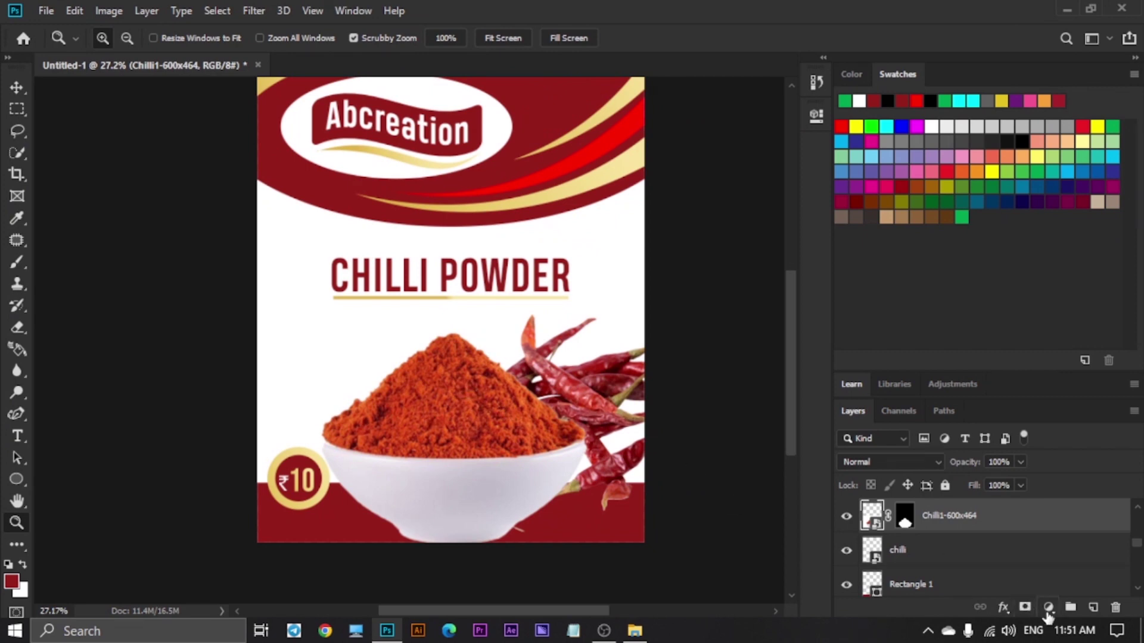
# Add a Hue/Saturation adjustment layer with Hue set to -4
pyautogui.click(1049, 608)
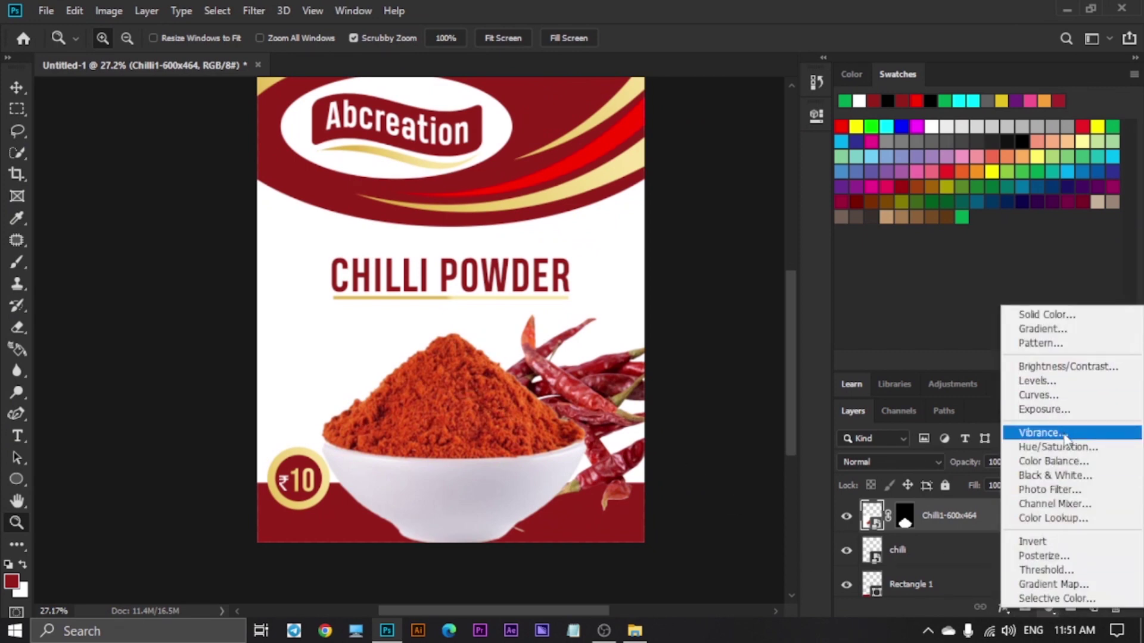
pyautogui.click(1071, 450)
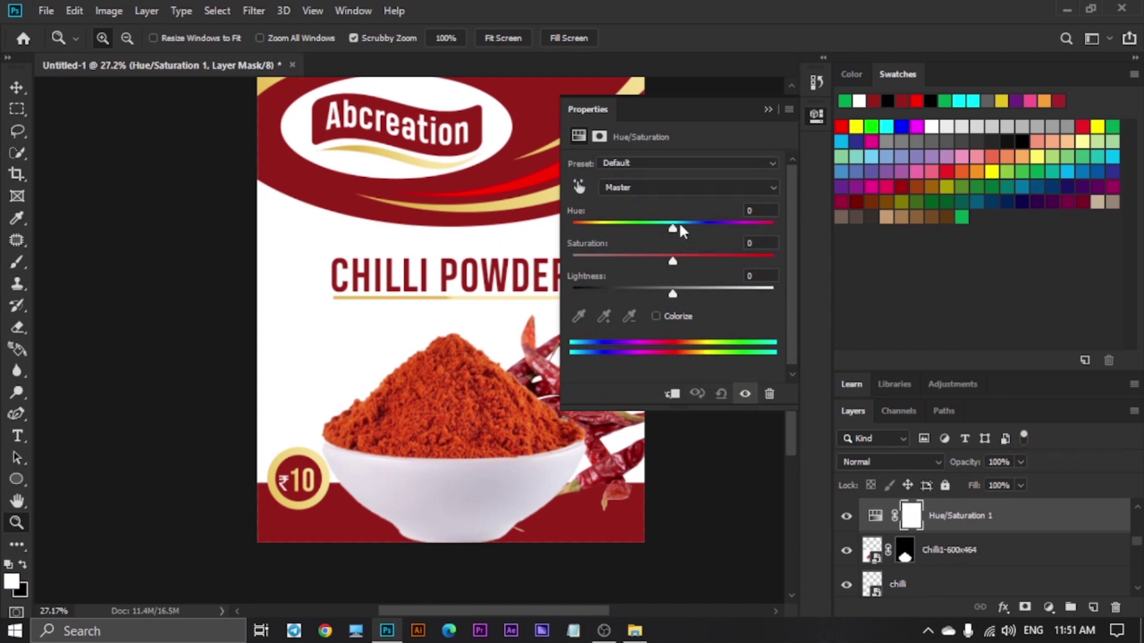
pyautogui.moveTo(675, 230); pyautogui.dragTo(667, 232)
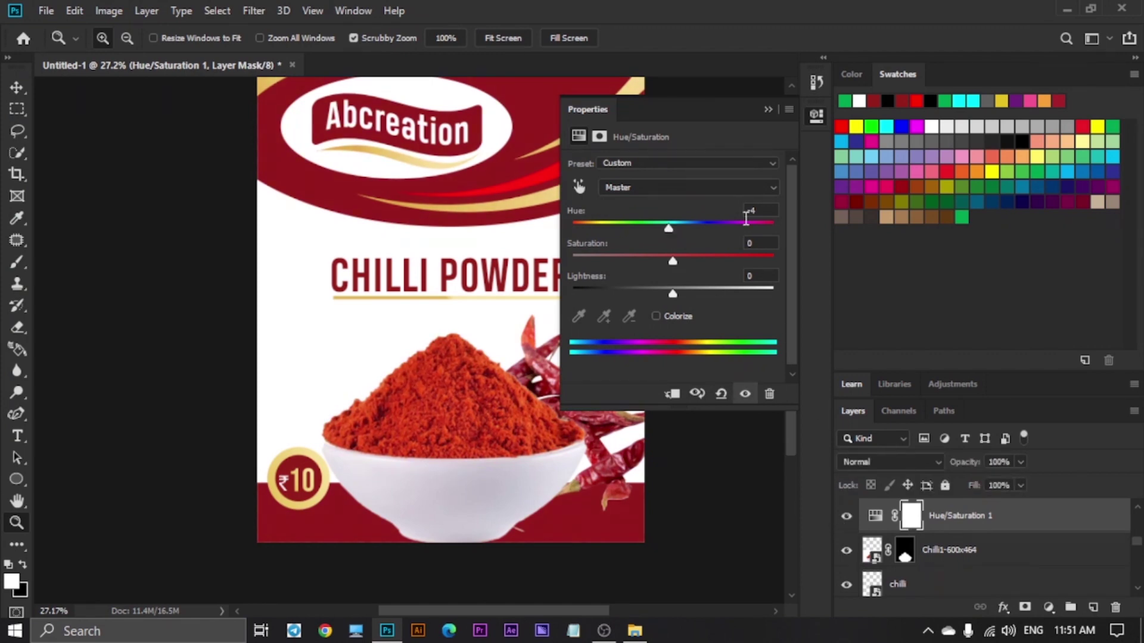
pyautogui.click(767, 109)
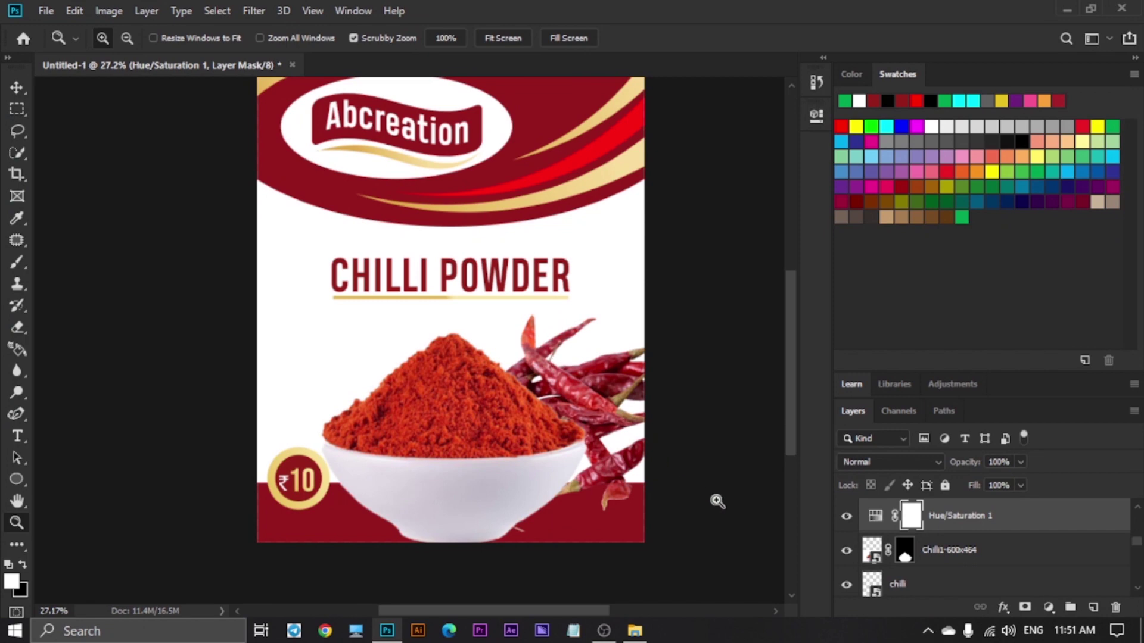
# Clip the Hue/Saturation adjustment to the Chilli1-600x464 bowl photo only
pyautogui.click(874, 517)
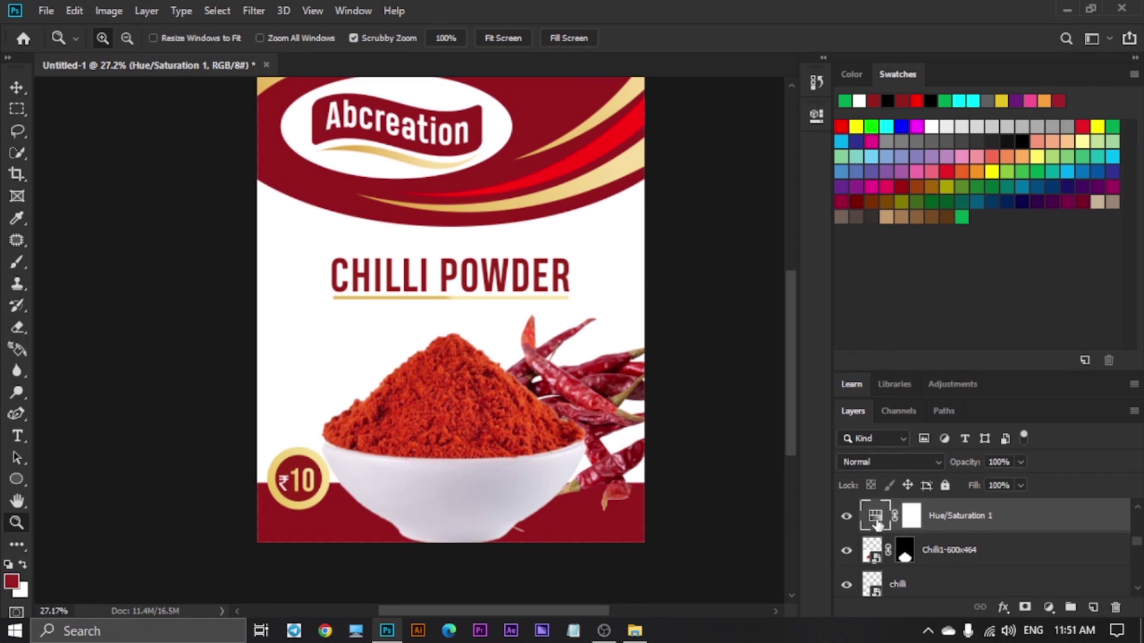
pyautogui.doubleClick(874, 517)
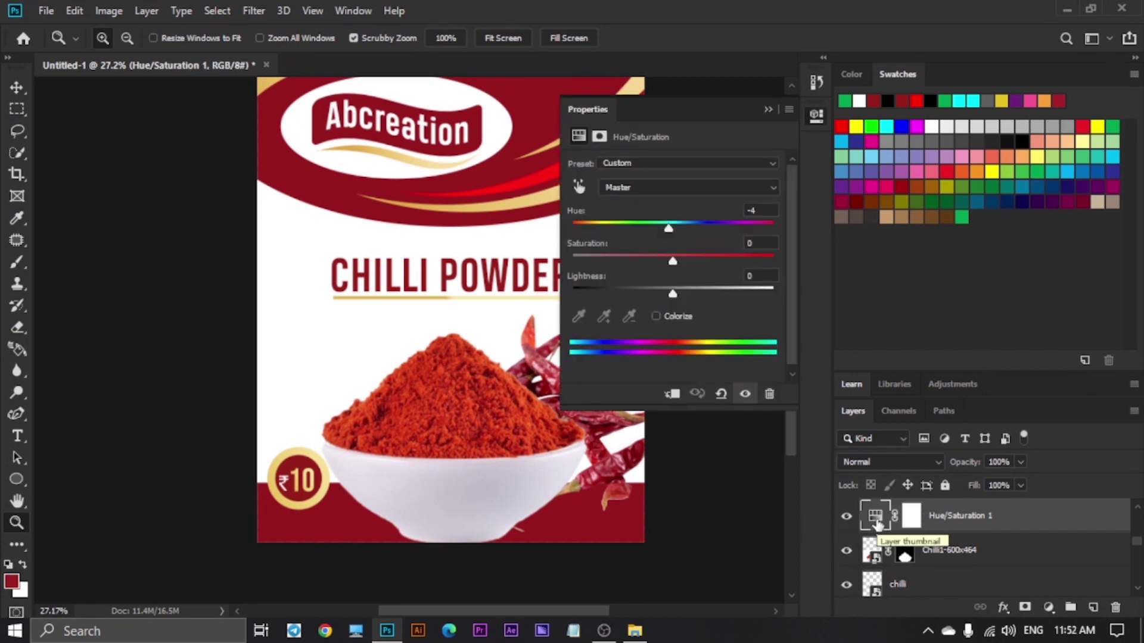
pyautogui.click(673, 395)
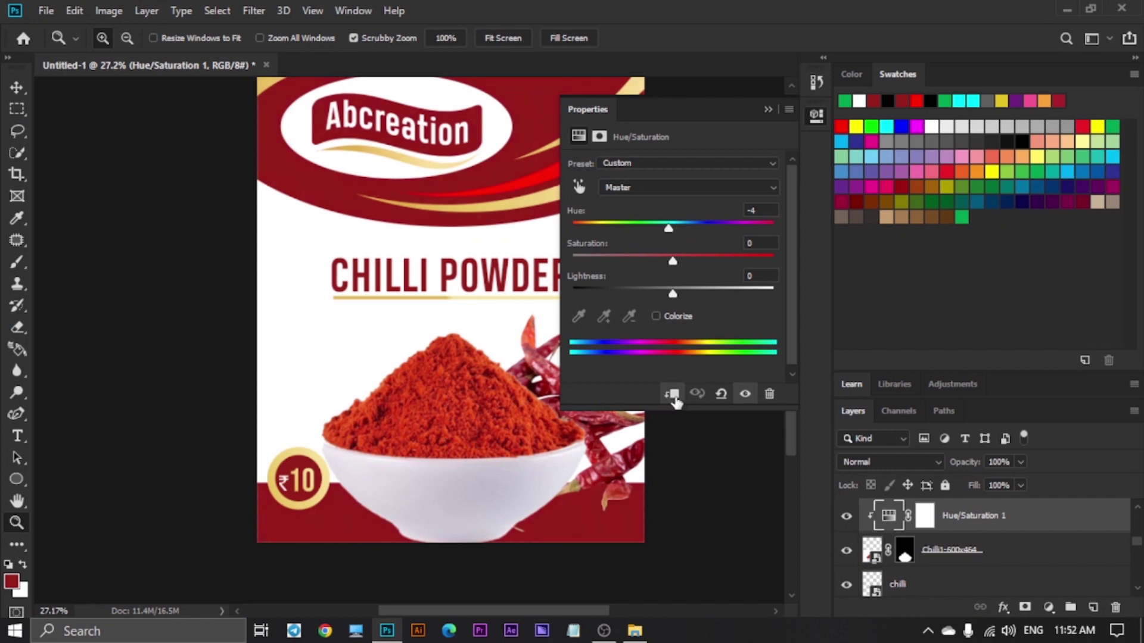
pyautogui.click(768, 109)
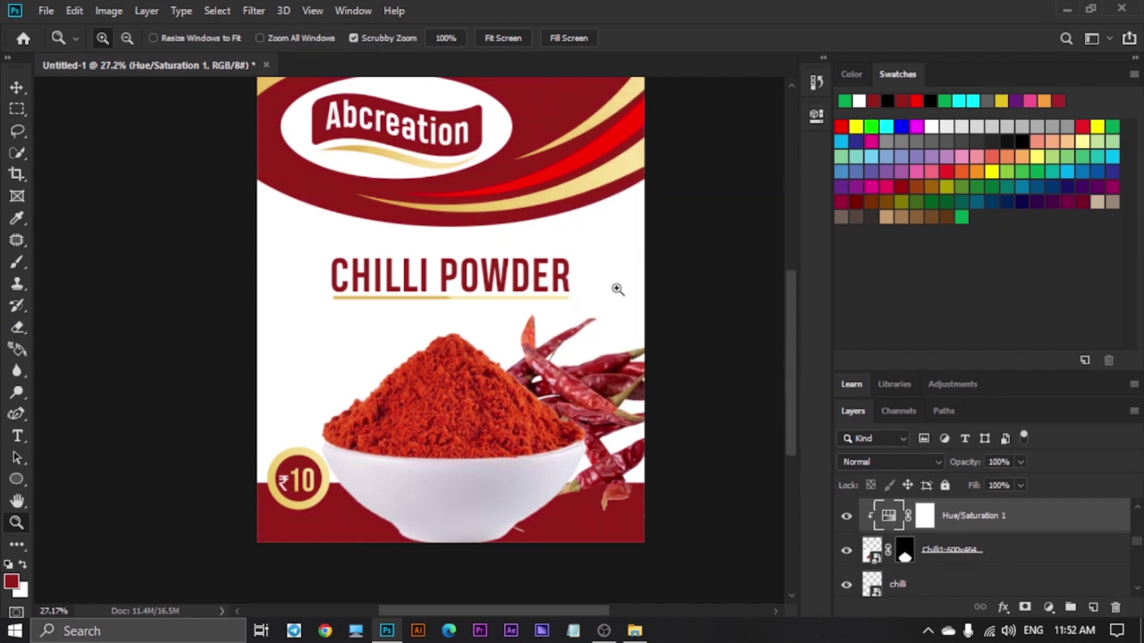
pyautogui.scroll(-5, 620, 286)
pyautogui.scroll(2, 620, 232)
pyautogui.scroll(1, 661, 292)
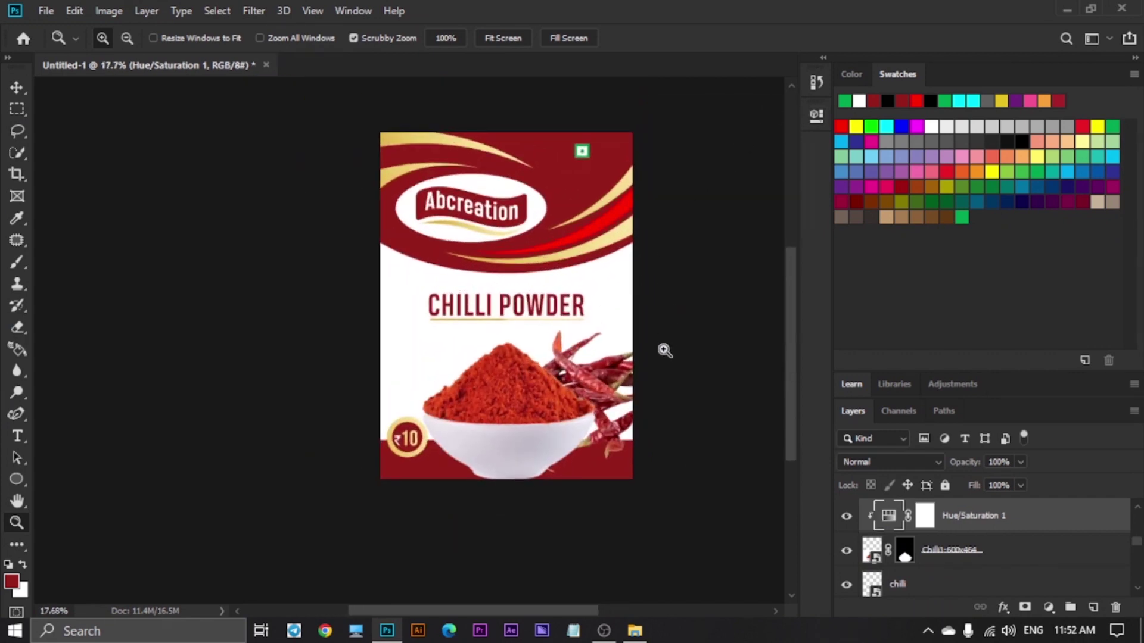
# Stamp a merged copy of the whole design above Ellipse 4 with Ctrl+Alt+Shift+E
pyautogui.scroll(2, 676, 375)
pyautogui.scroll(1, 680, 383)
pyautogui.scroll(-6, 1029, 540)
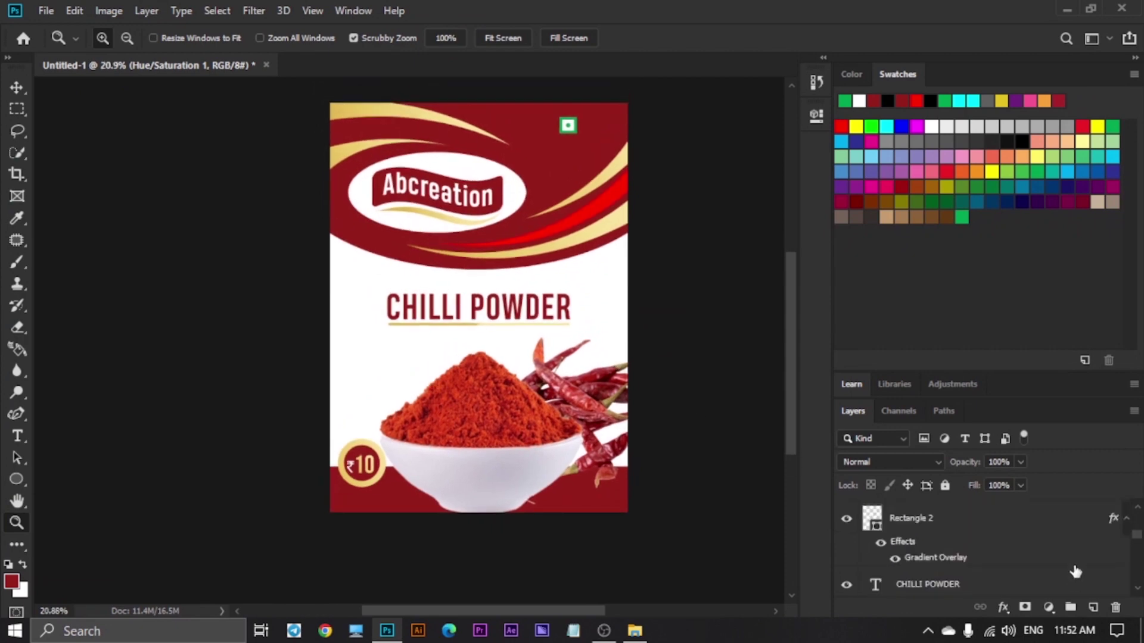
pyautogui.click(969, 518)
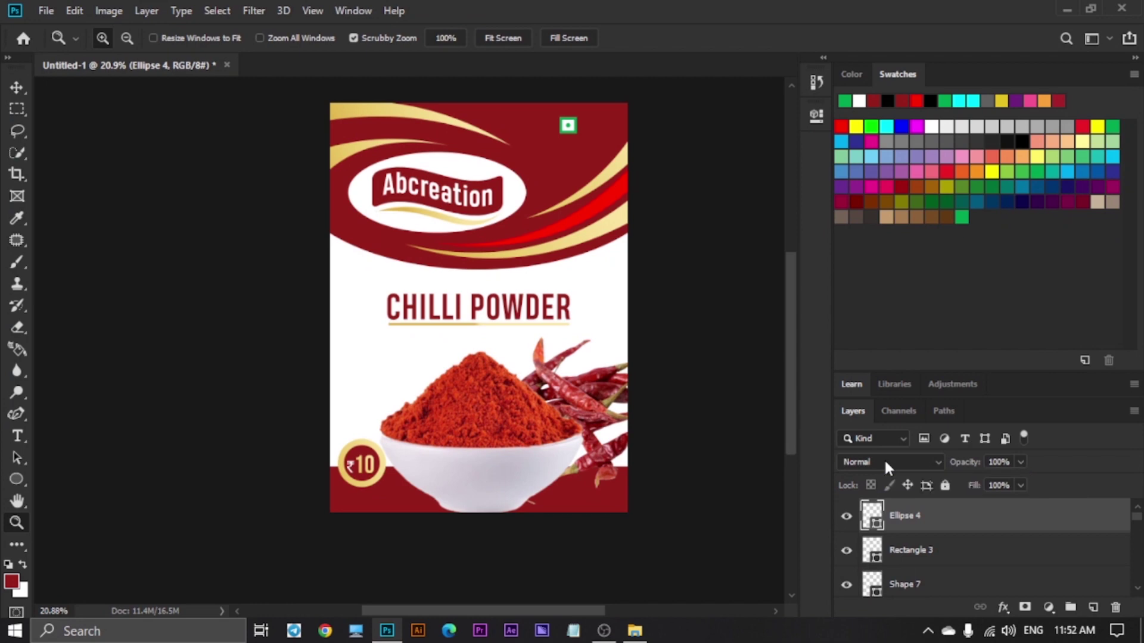
pyautogui.hotkey('ctrl', 'shift', 'alt', 'e')
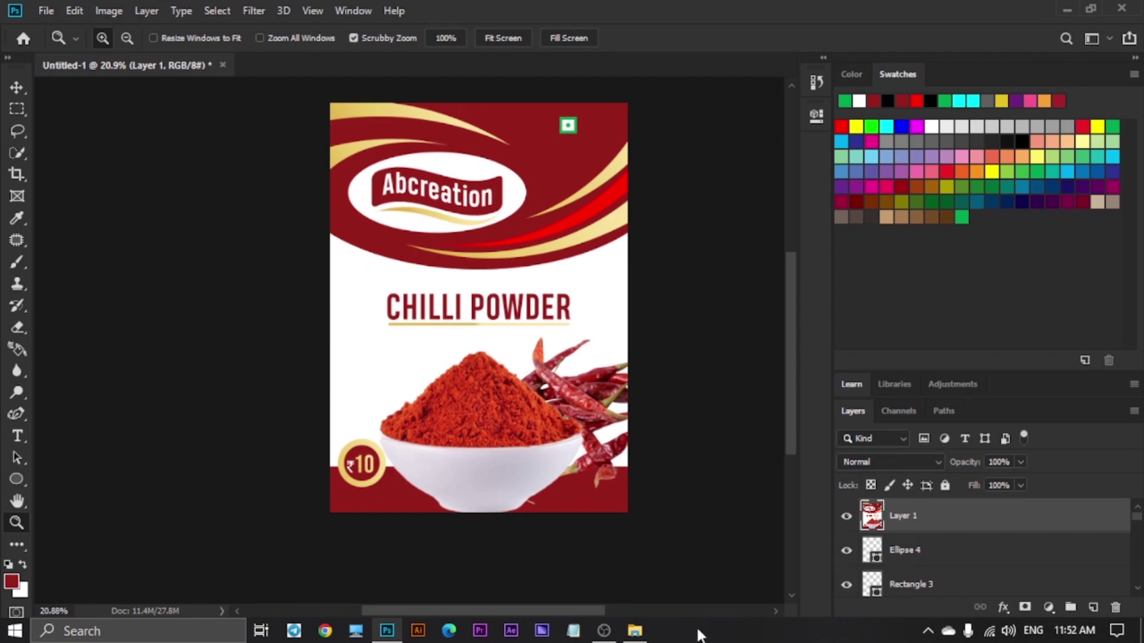
# Open mock up.psd and edit the pouch's design smart object
pyautogui.click(634, 631)
pyautogui.doubleClick(442, 217)
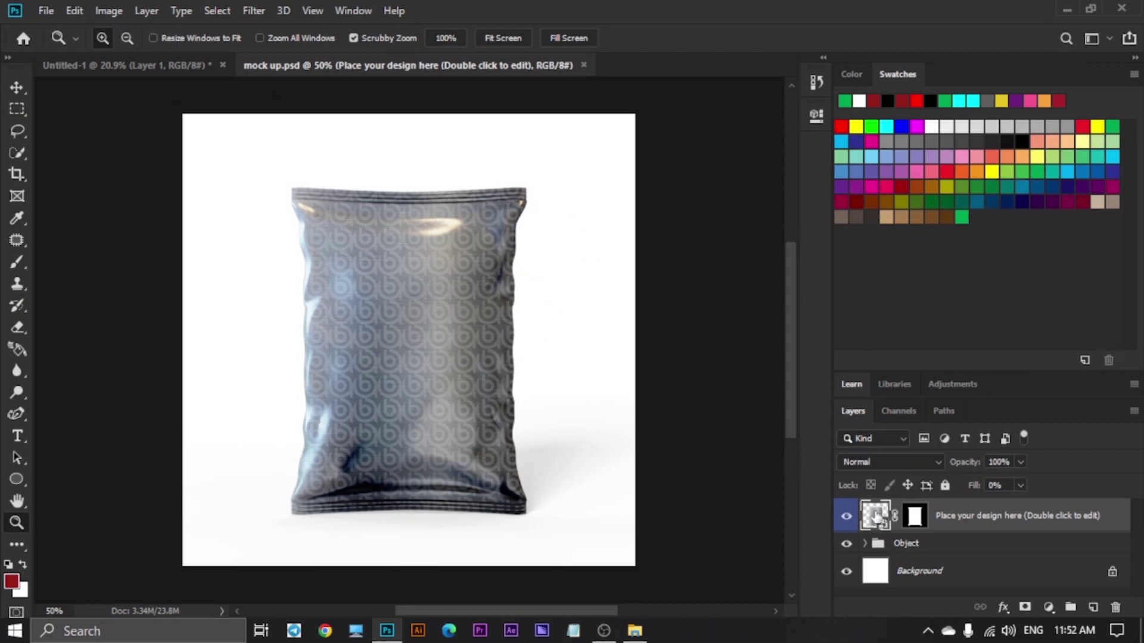
pyautogui.doubleClick(875, 516)
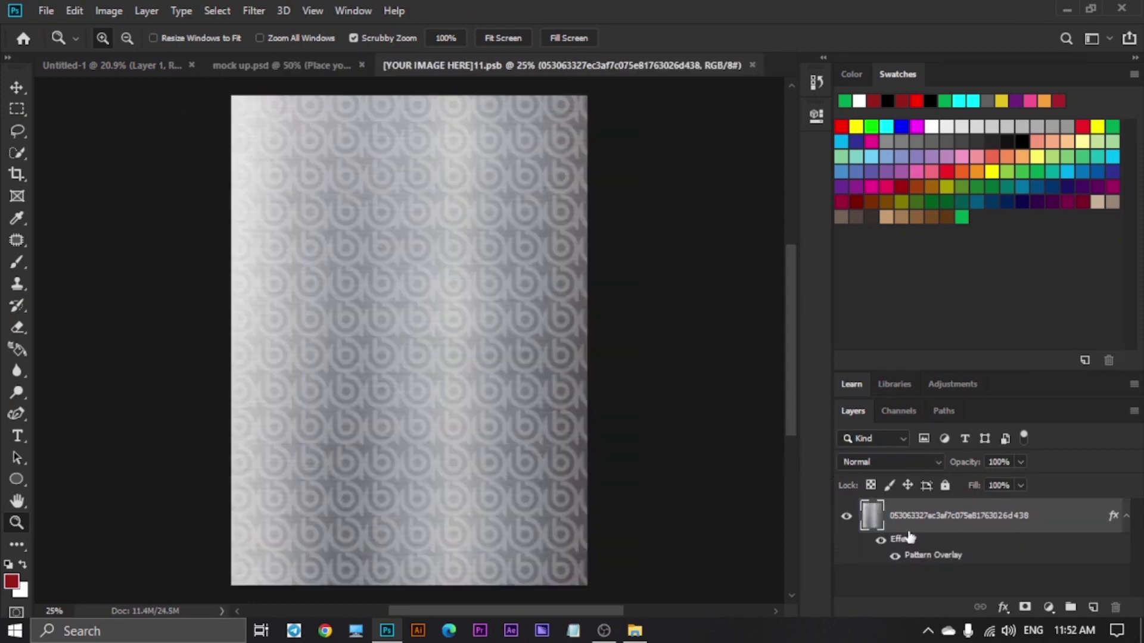
pyautogui.click(46, 11)
pyautogui.moveTo(146, 11)
pyautogui.click(487, 158)
# Drag the merged design into the smart object, align it to the page, and save
pyautogui.click(87, 64)
pyautogui.moveTo(922, 526); pyautogui.dragTo(425, 349)
pyautogui.click(18, 90)
pyautogui.moveTo(494, 334); pyautogui.dragTo(471, 324)
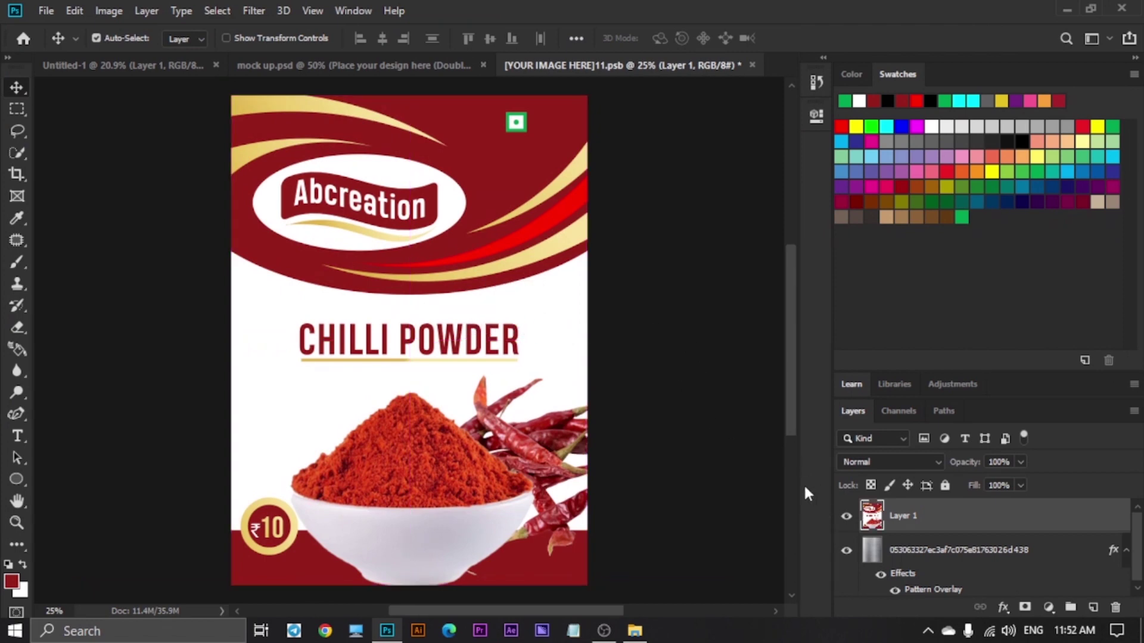
pyautogui.hotkey('ctrl', 's')
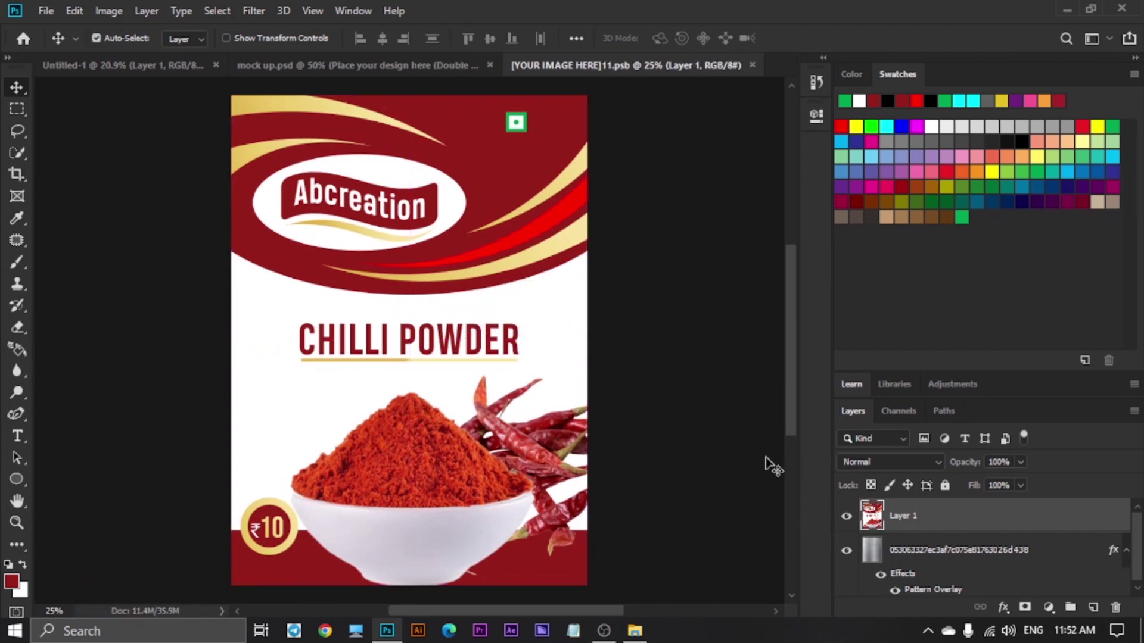
pyautogui.click(365, 65)
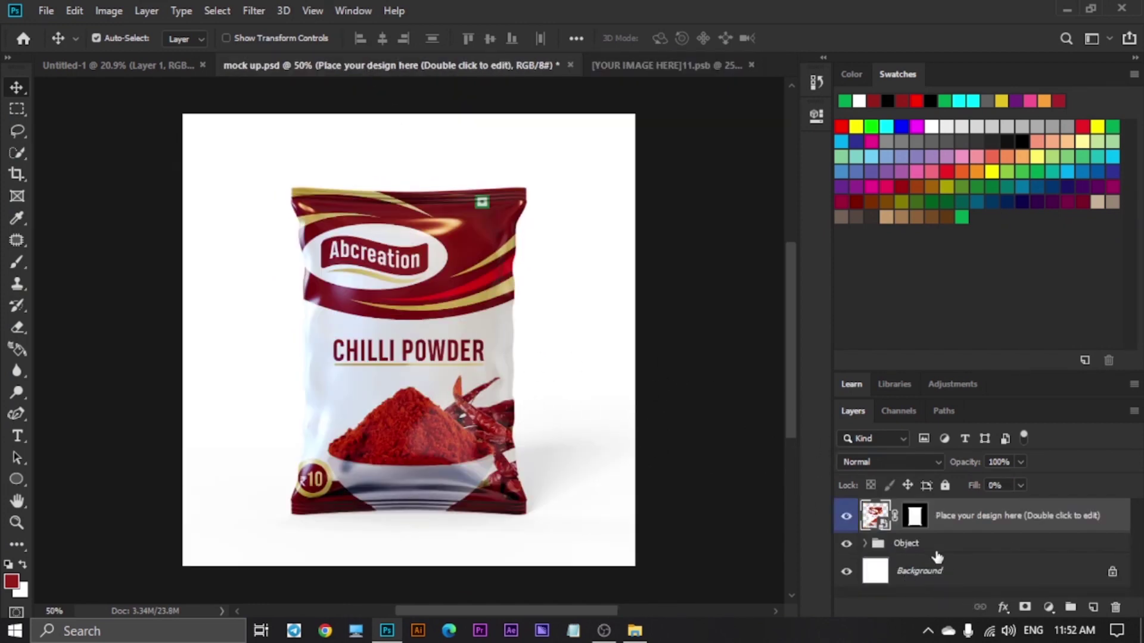
# Briefly hide and reshow the pouch, then unlock the Background layer as Layer 0
pyautogui.click(846, 544)
pyautogui.click(846, 545)
pyautogui.click(1072, 582)
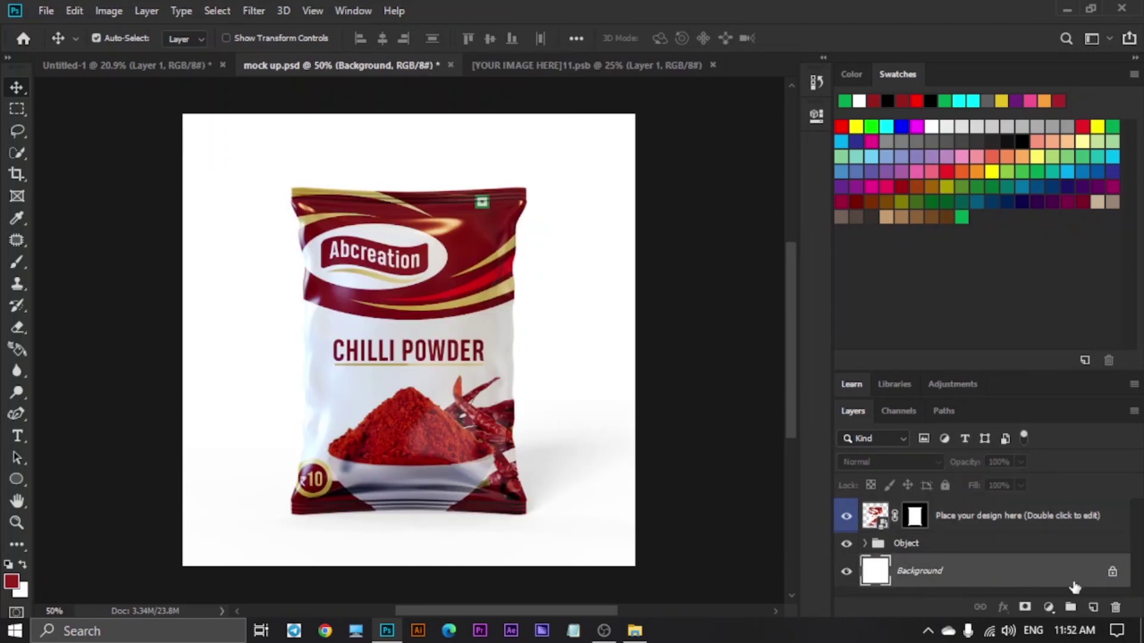
pyautogui.click(1112, 573)
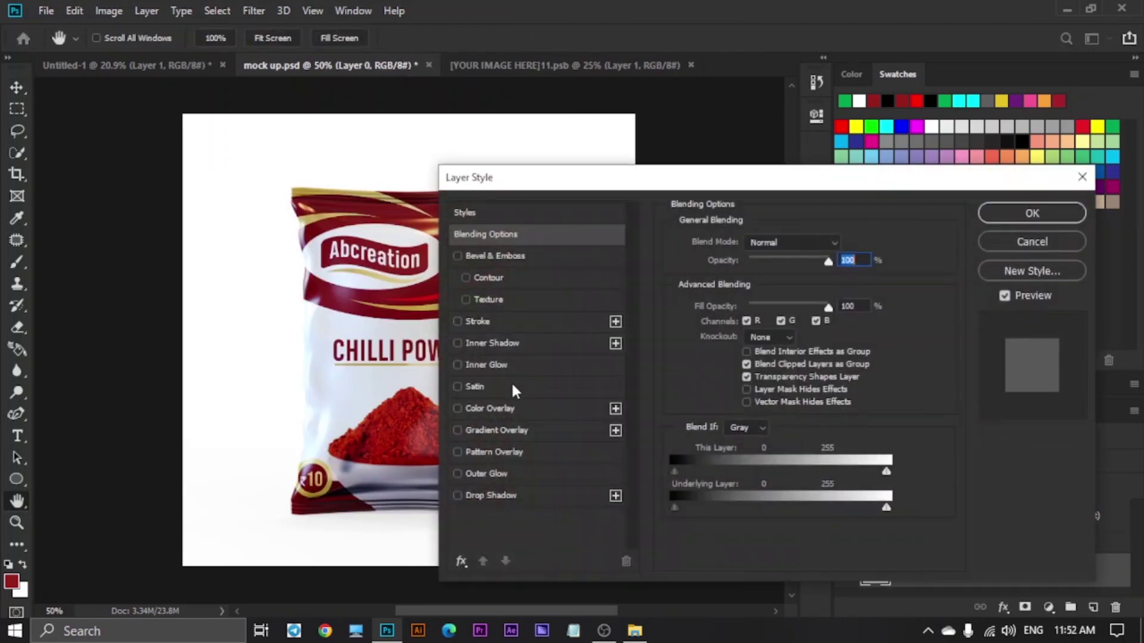
# Apply a crimson red preset Gradient Overlay to Layer 0 behind the pouch
pyautogui.click(530, 428)
pyautogui.click(827, 280)
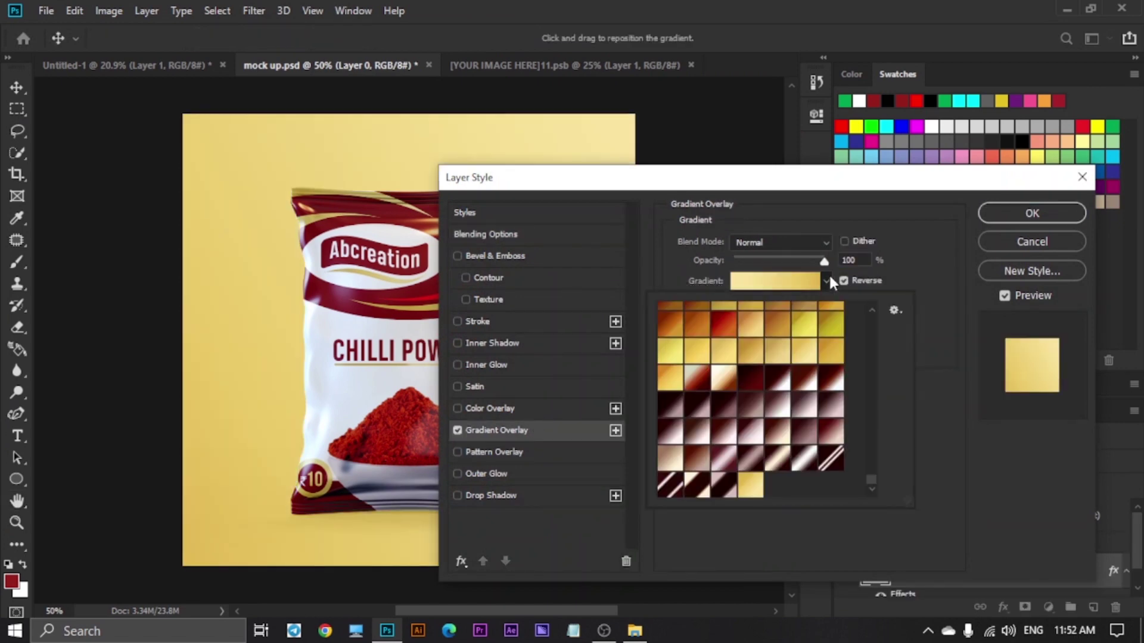
pyautogui.scroll(5, 781, 374)
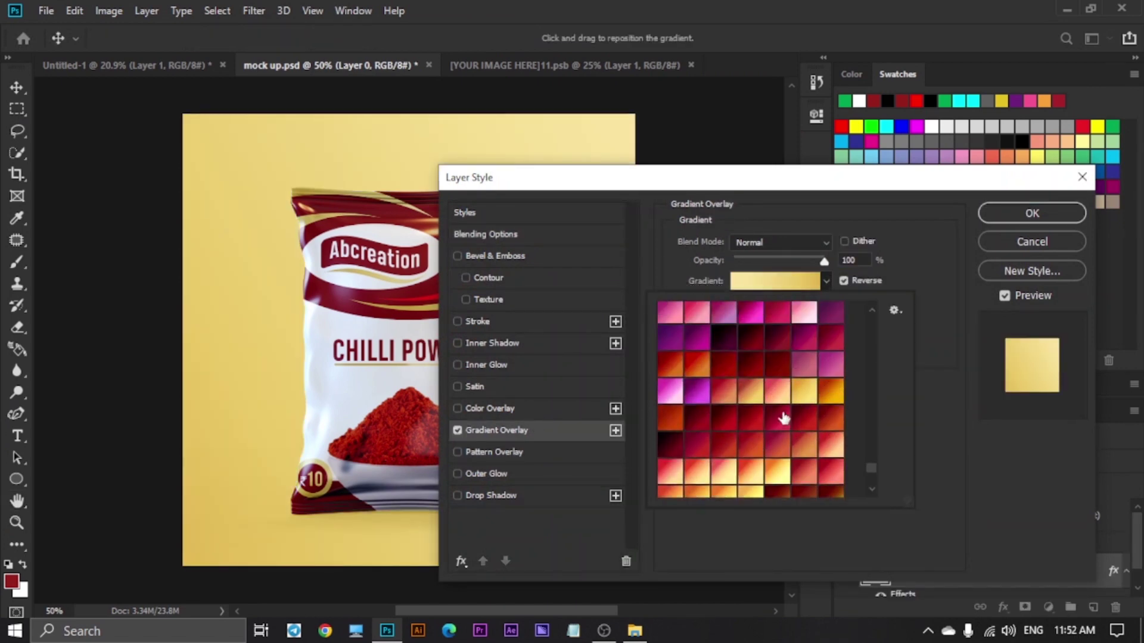
pyautogui.click(777, 418)
pyautogui.press('Return')
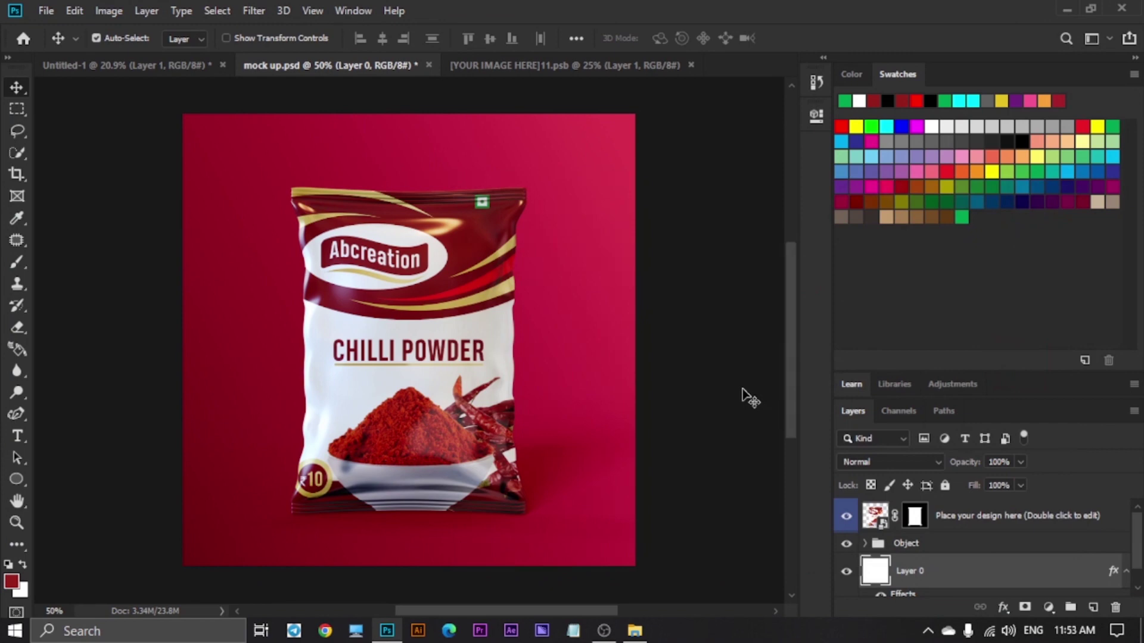